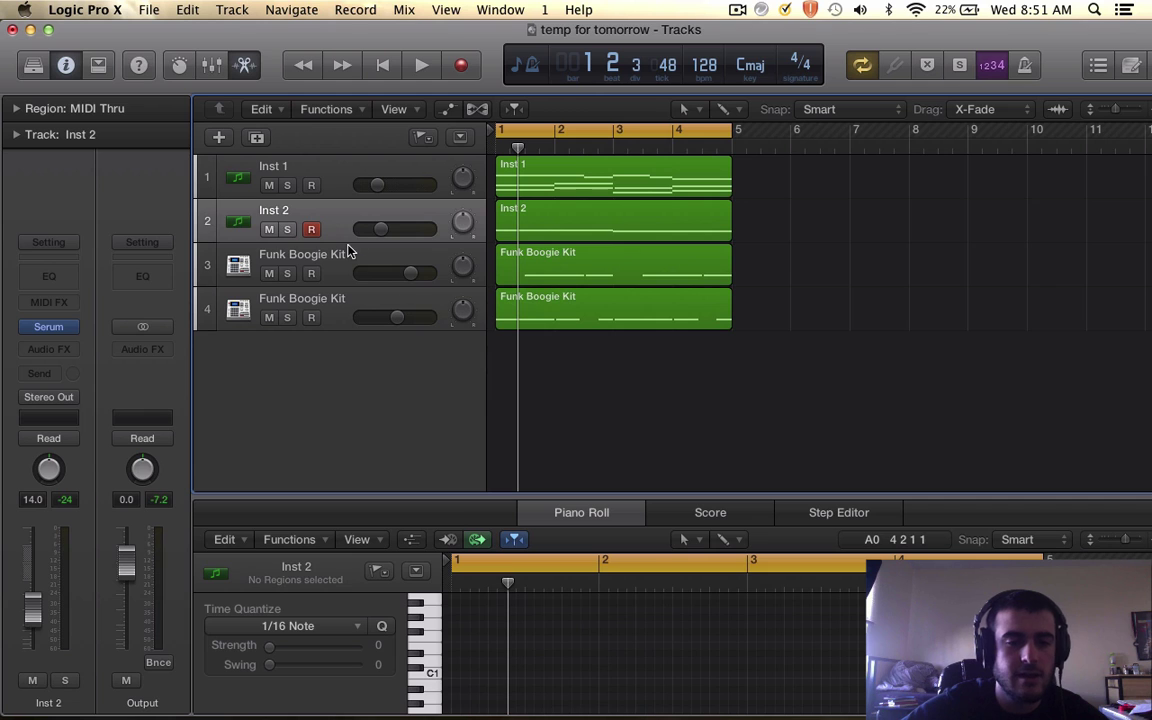
Select the upper Funk Boogie Kit track and play back the whole loop.
click(348, 252)
click(860, 341)
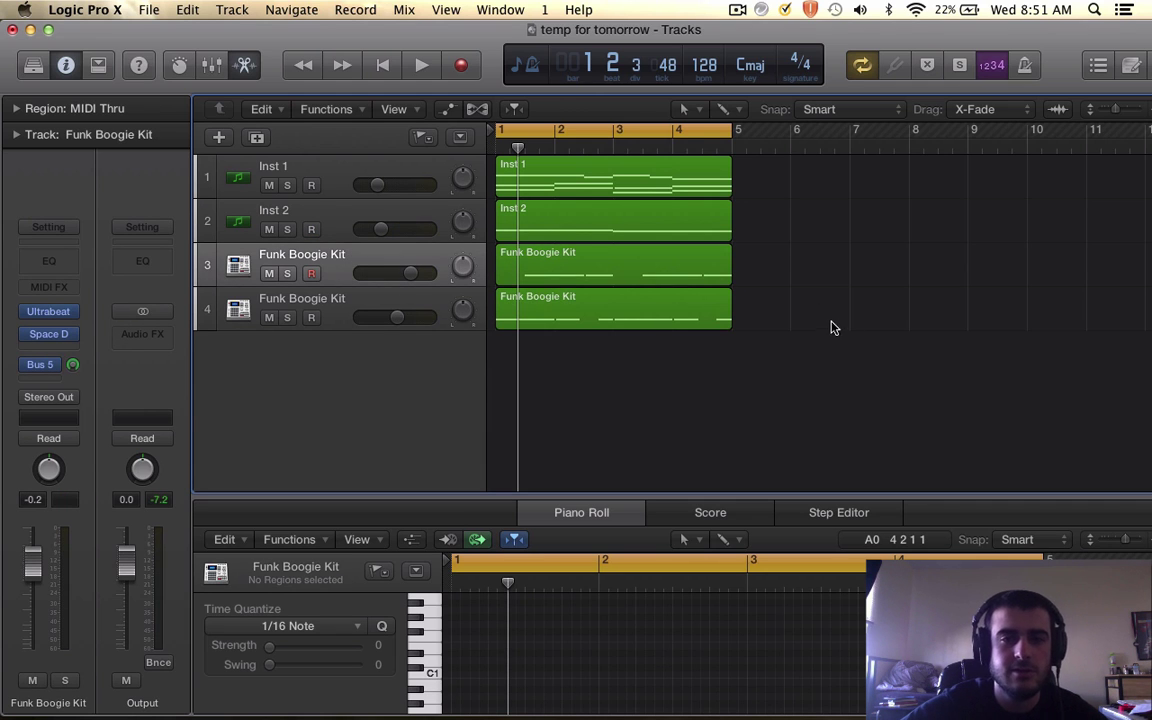
key(space)
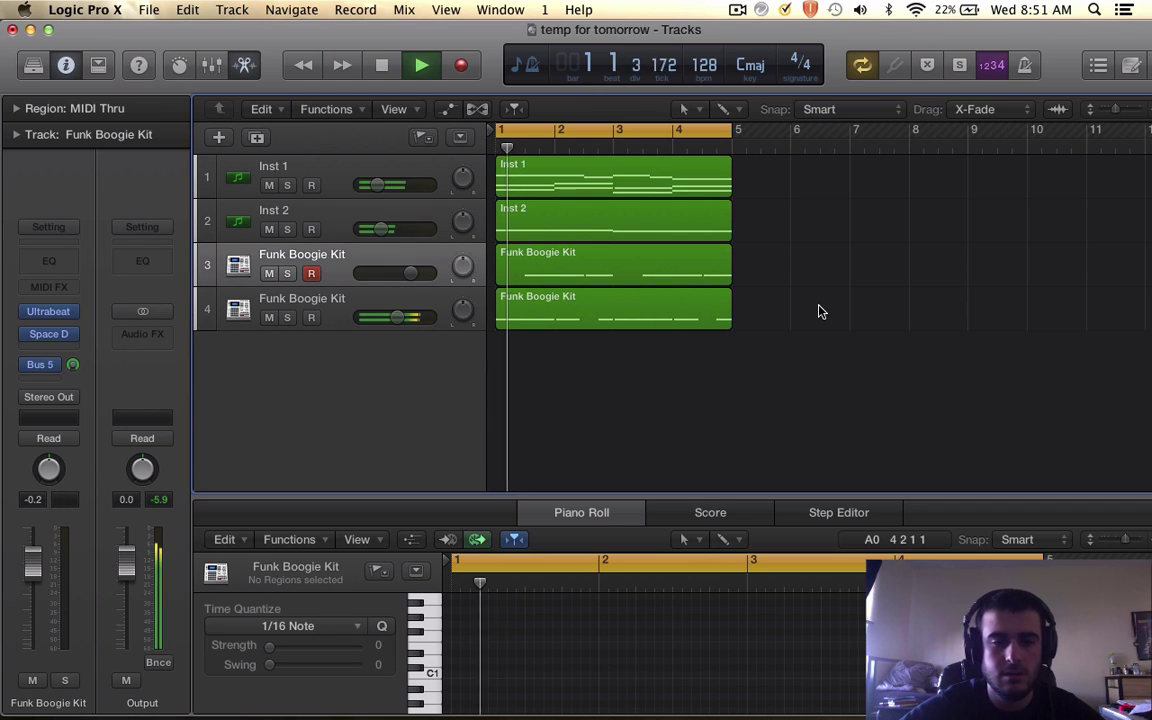
key(space)
Audition the Inst 1 track alone with Inst 2 and both Funk Boogie Kit tracks muted, and unmute them after playback.
click(268, 317)
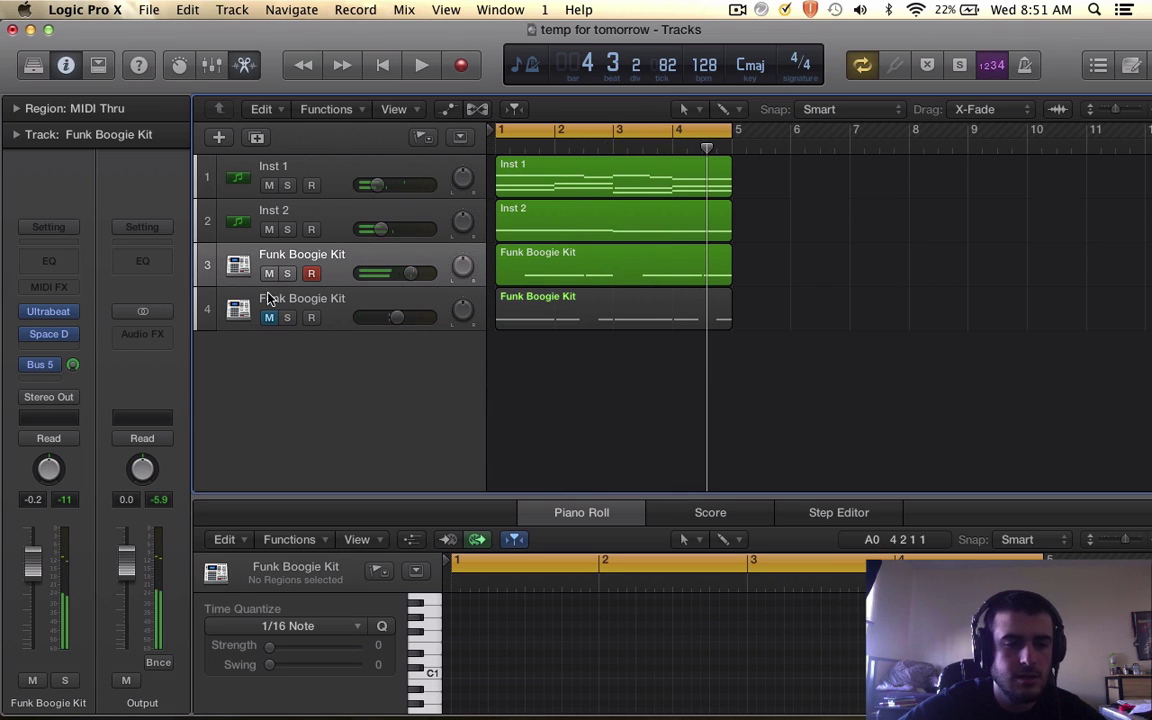
click(269, 273)
click(269, 229)
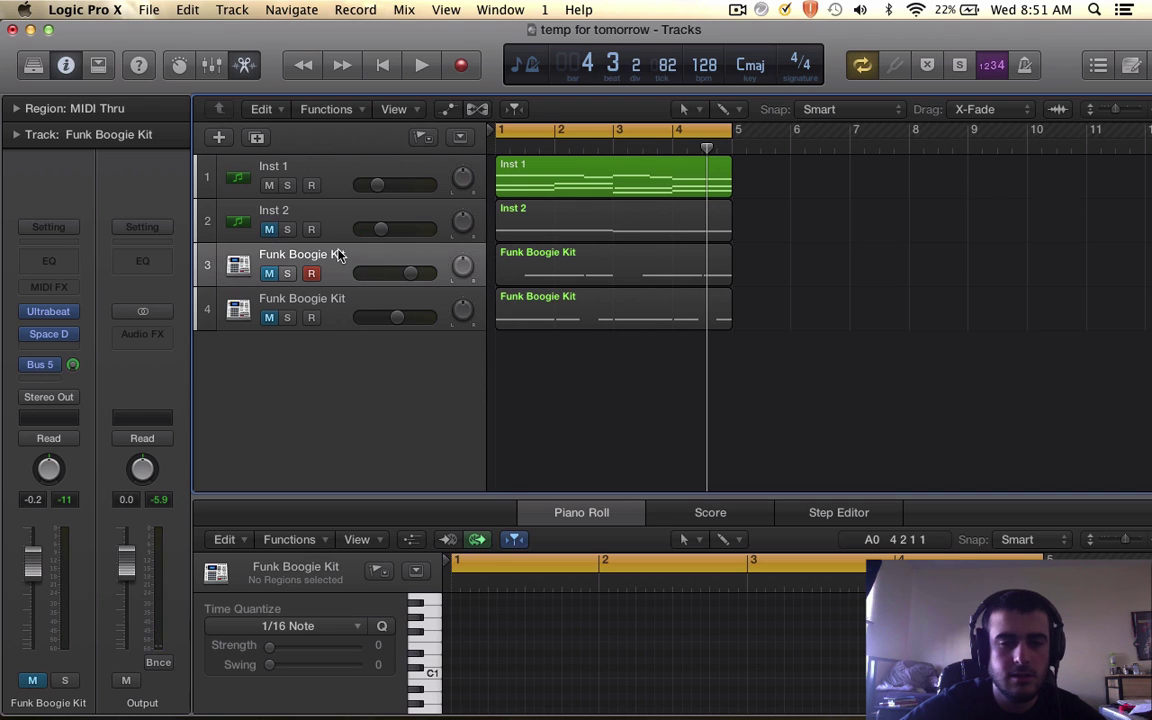
key(space)
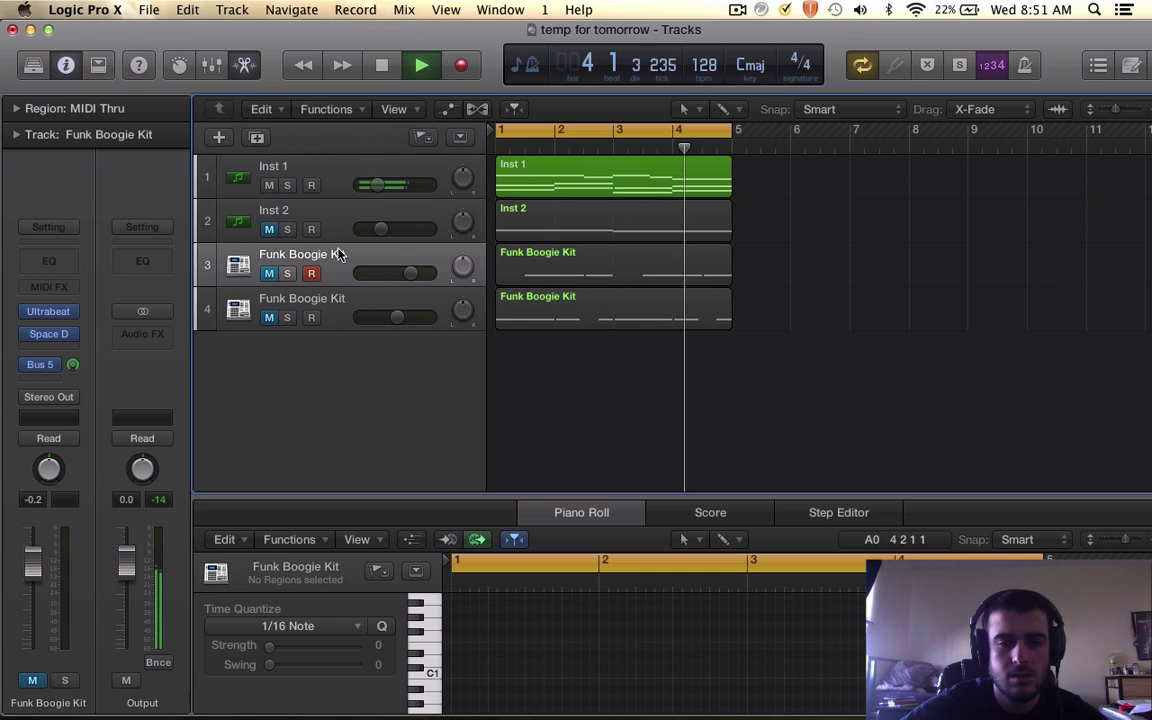
key(space)
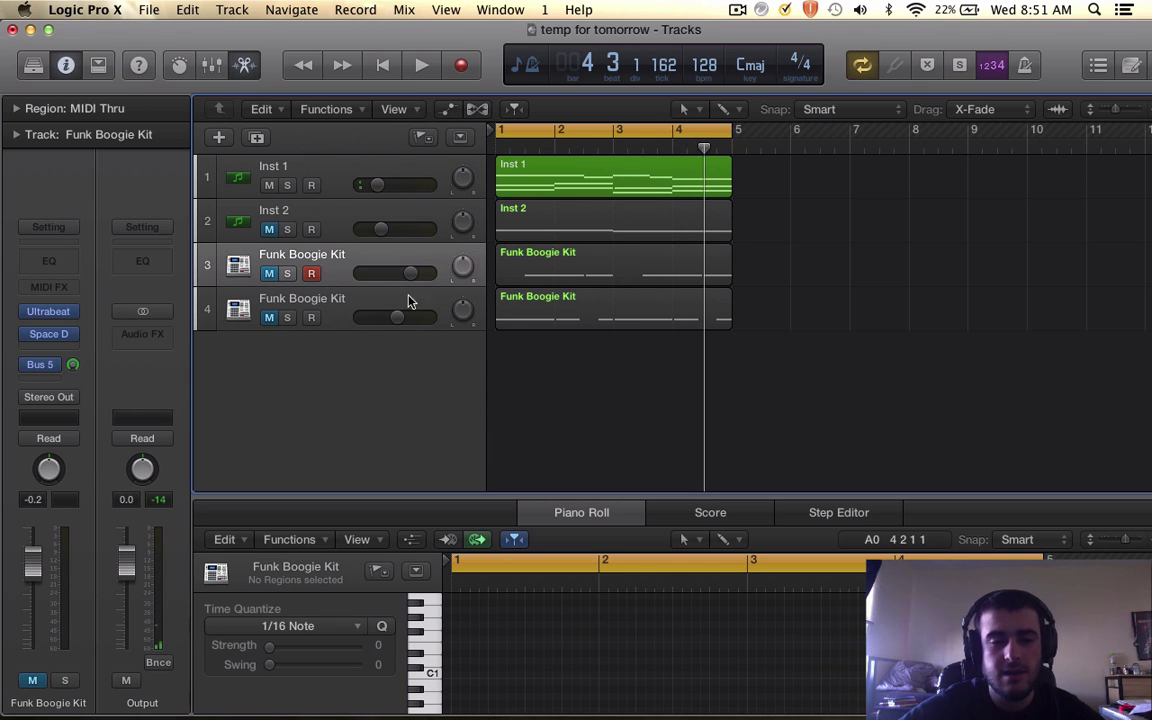
click(268, 229)
click(268, 273)
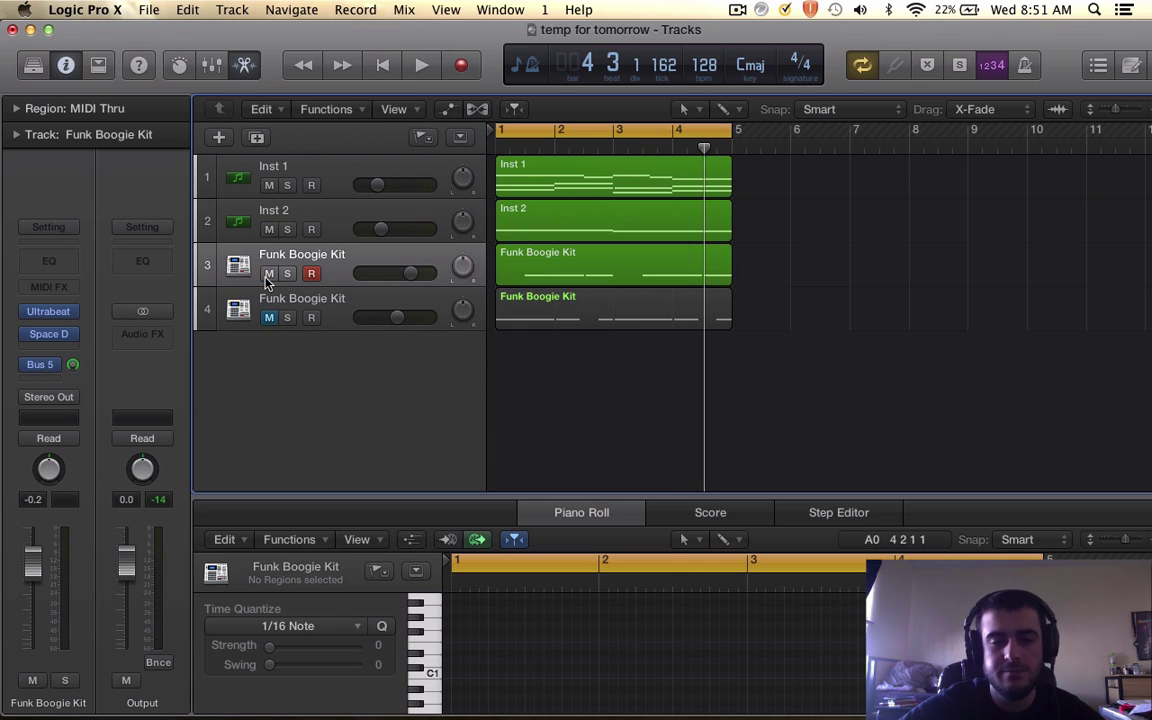
click(268, 317)
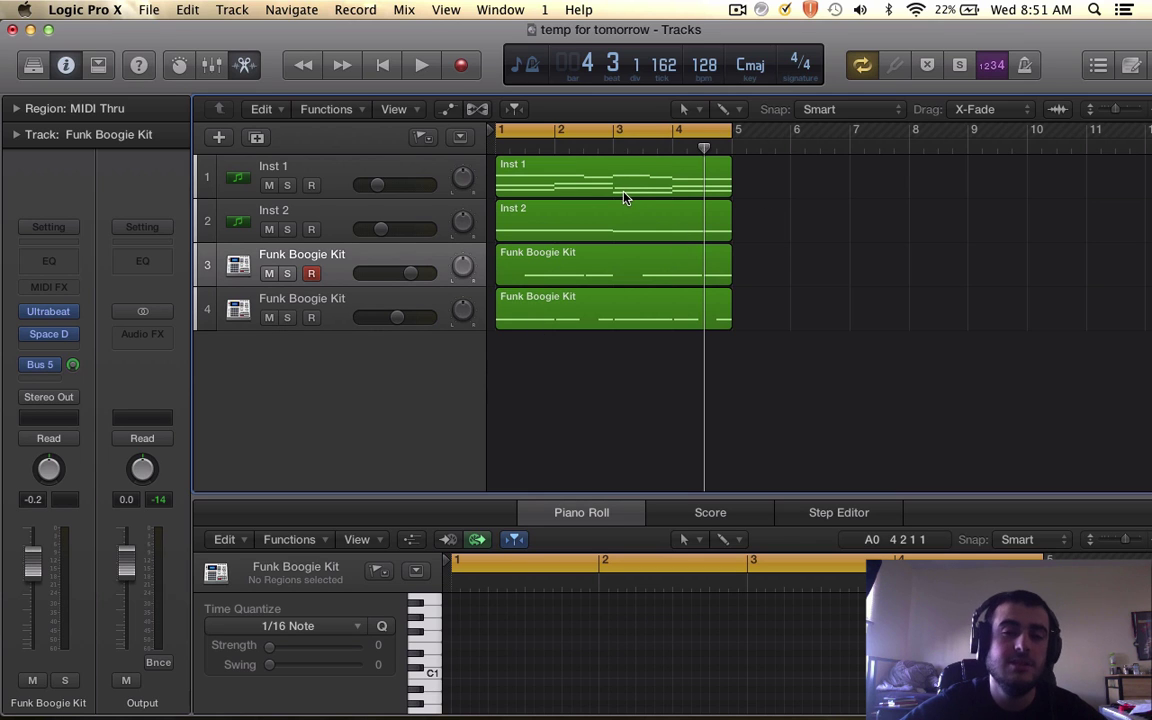
Add a software instrument track below the Funk Boogie Kit tracks and load the ES2 synthesizer on it.
click(427, 178)
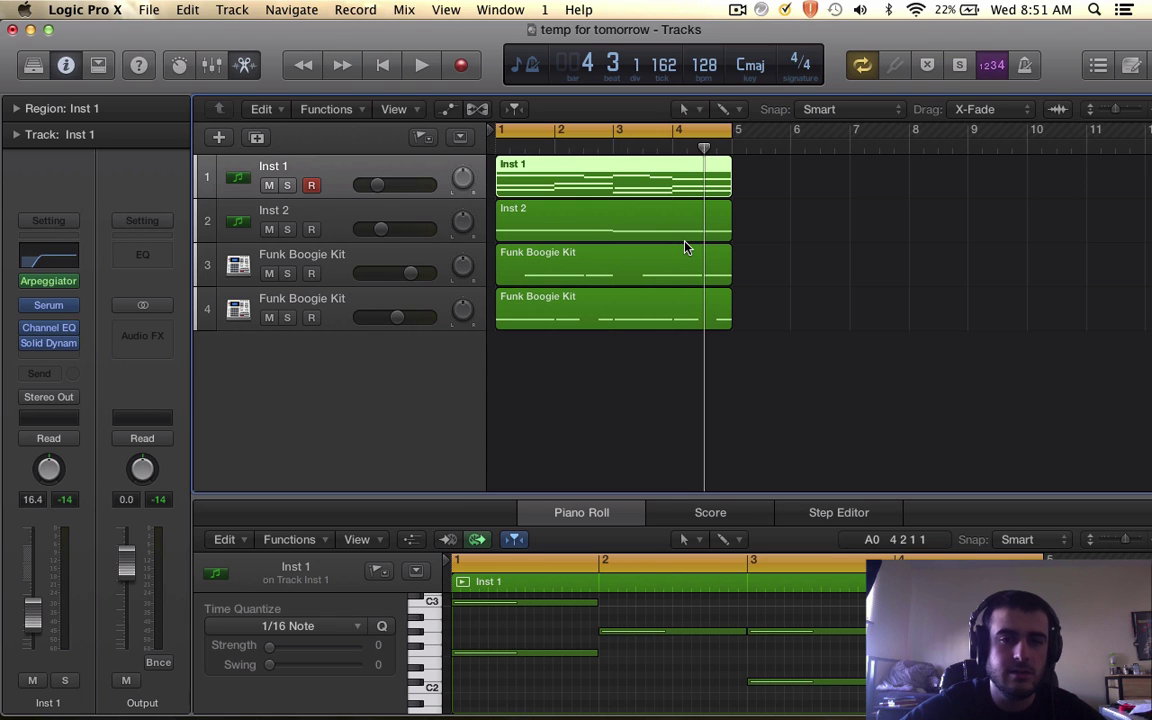
double_click(333, 384)
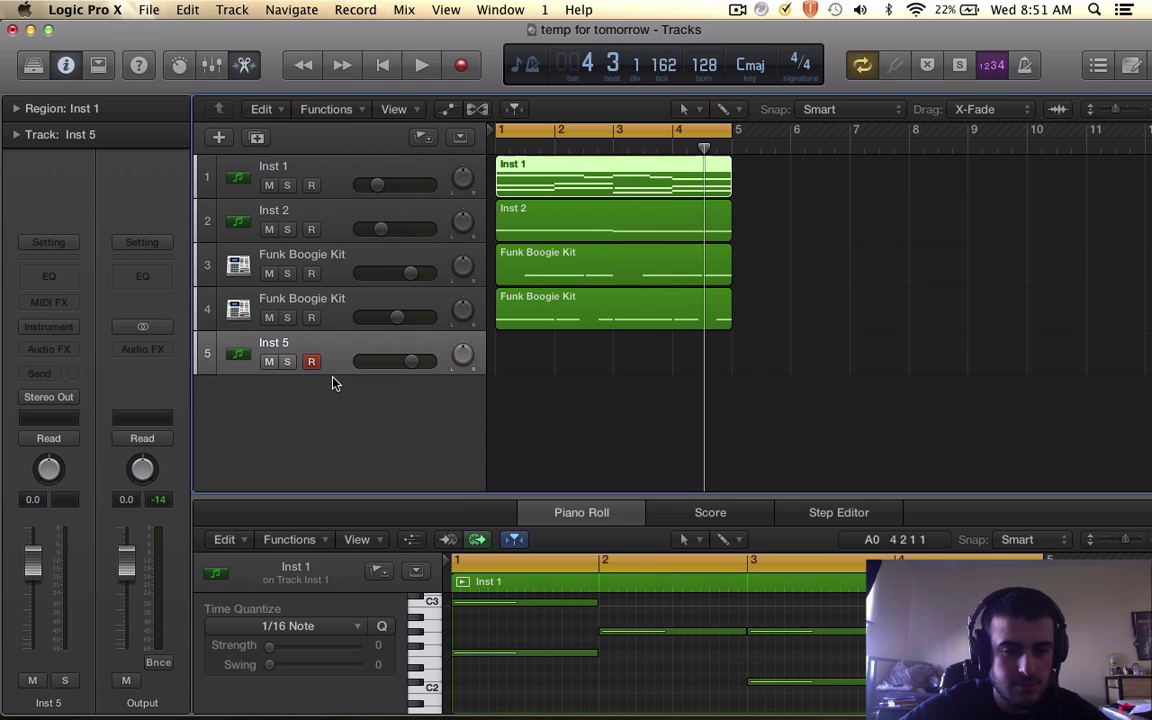
click(55, 327)
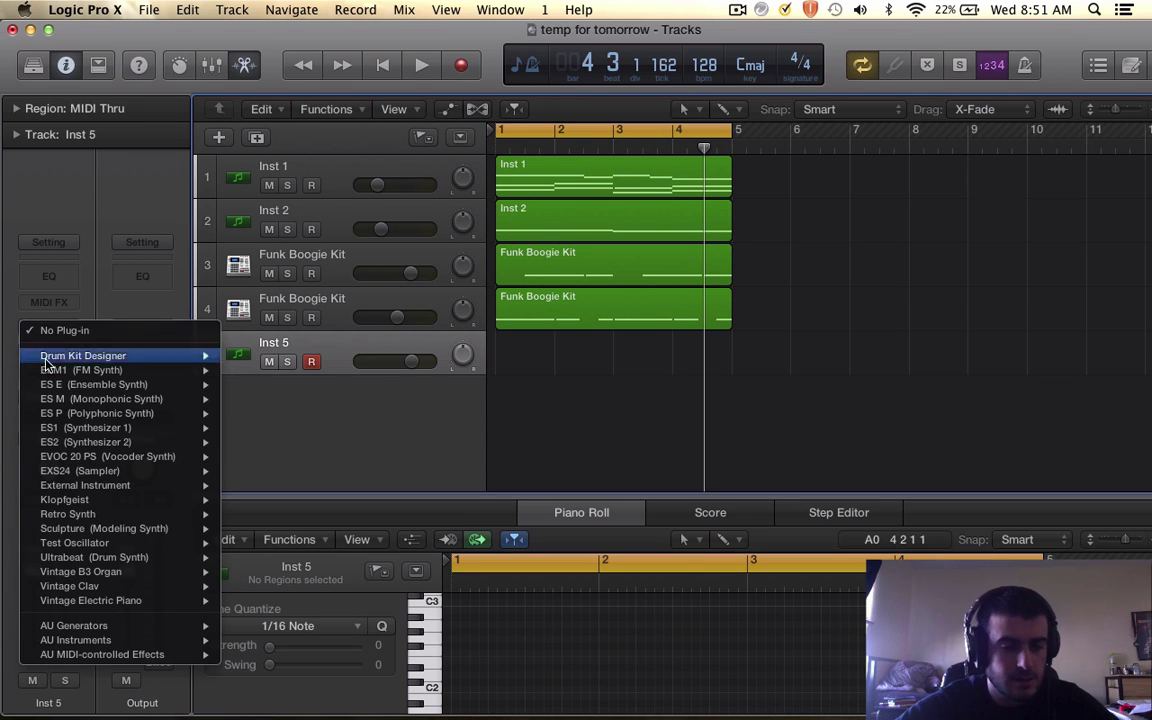
mouse_move(119, 549)
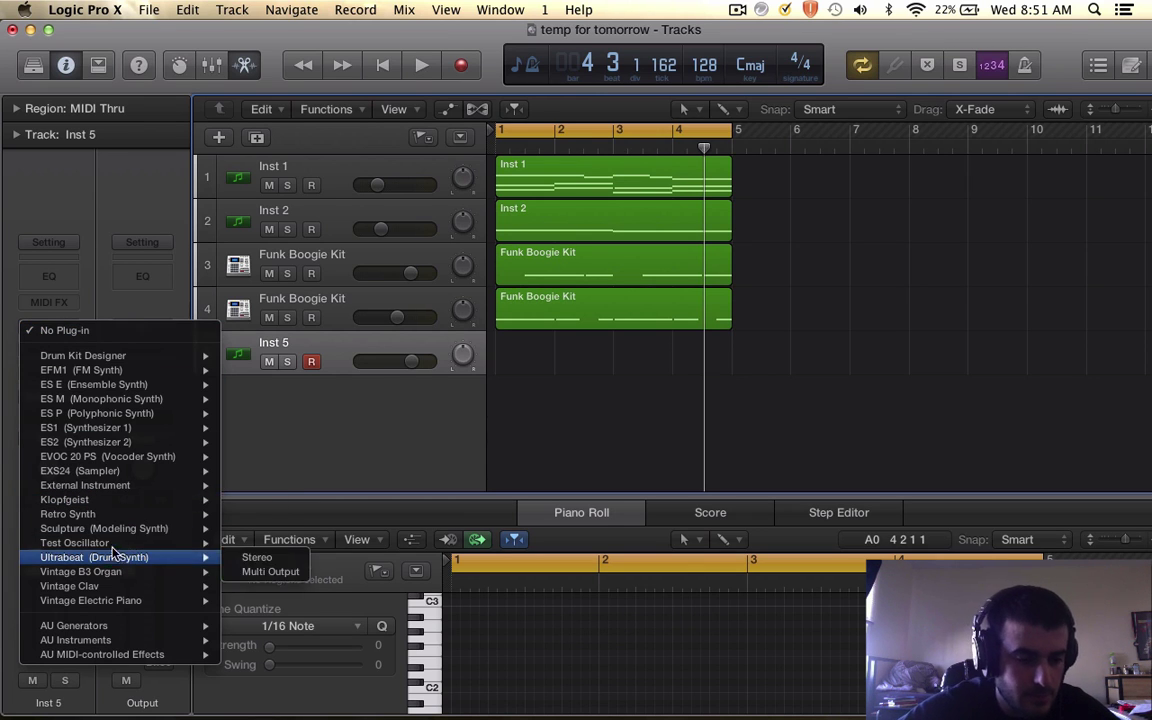
mouse_move(122, 438)
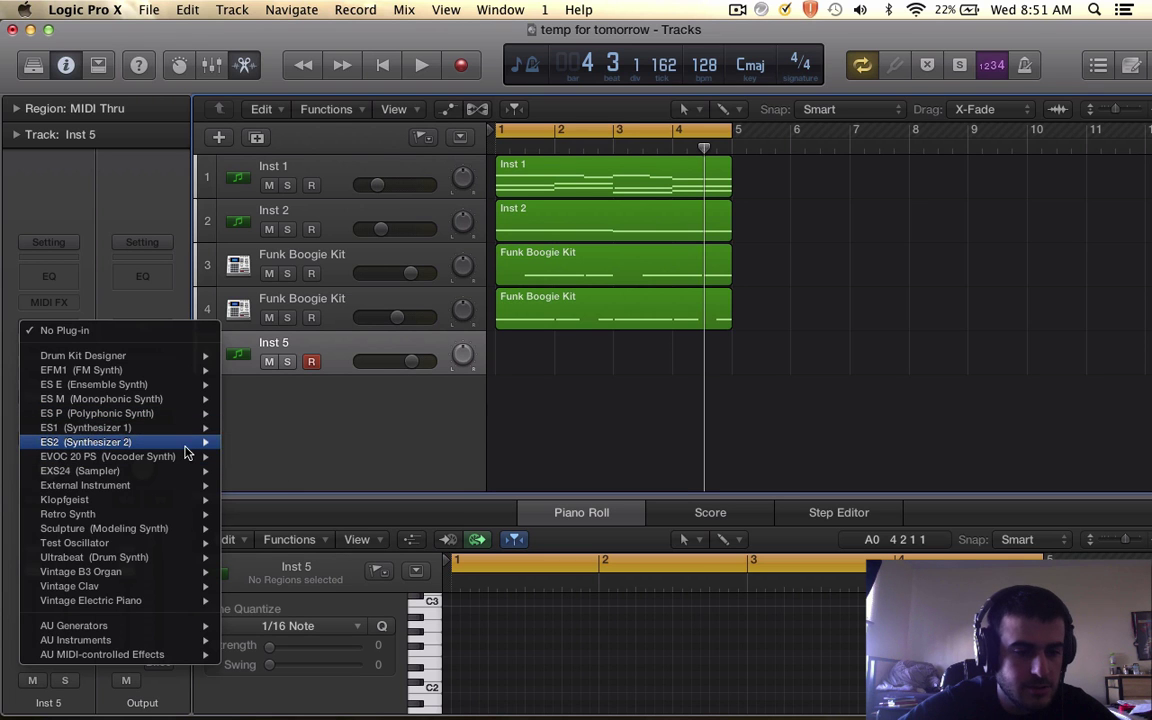
click(262, 444)
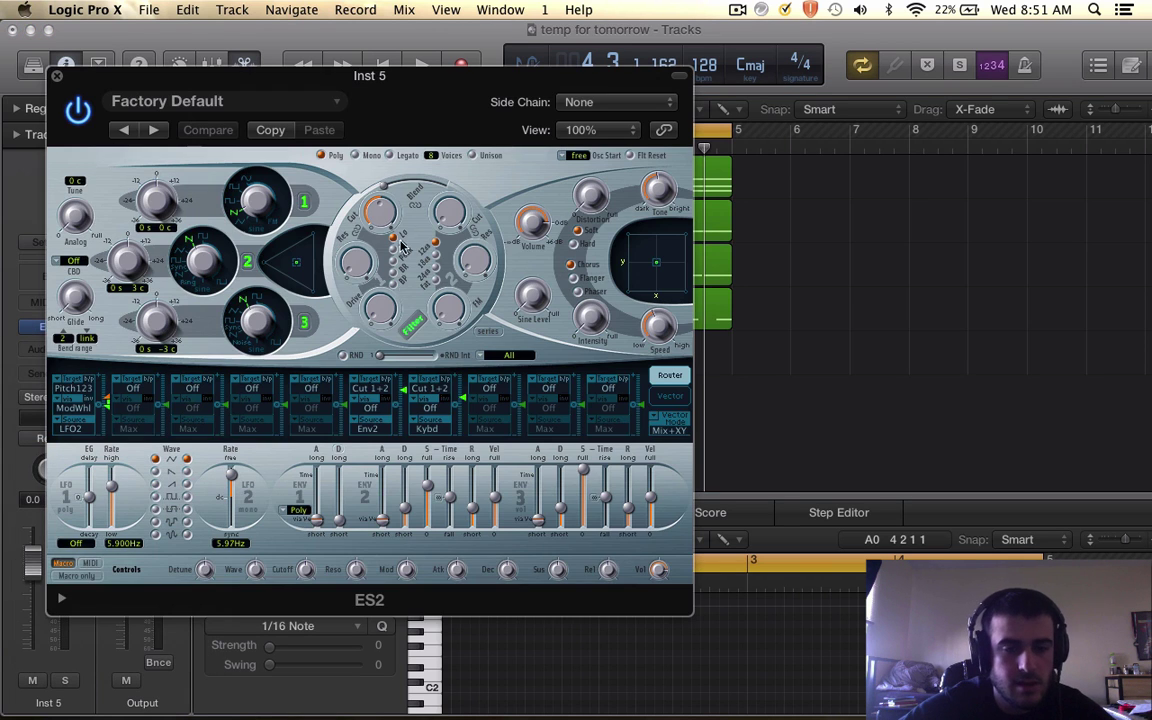
drag(437, 121, 465, 290)
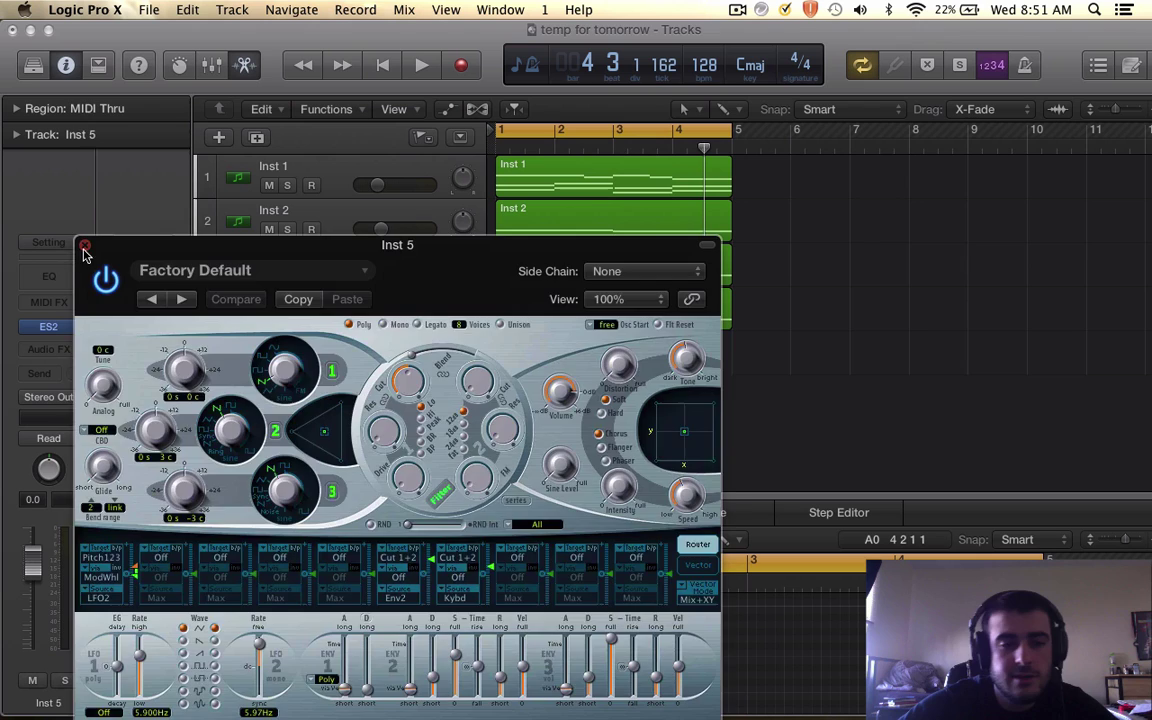
click(85, 246)
Repeat the Inst 1 region, move the copy to bar 1 of the Inst 5 track, and solo that track.
click(612, 183)
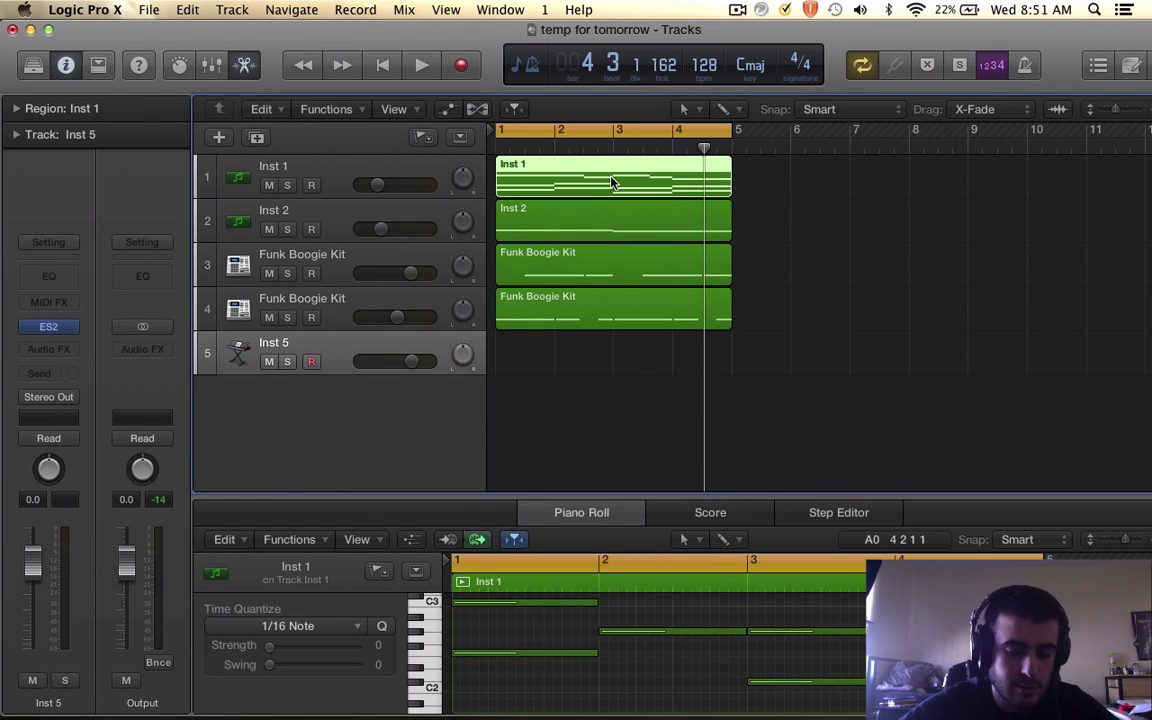
key(super+r)
click(697, 297)
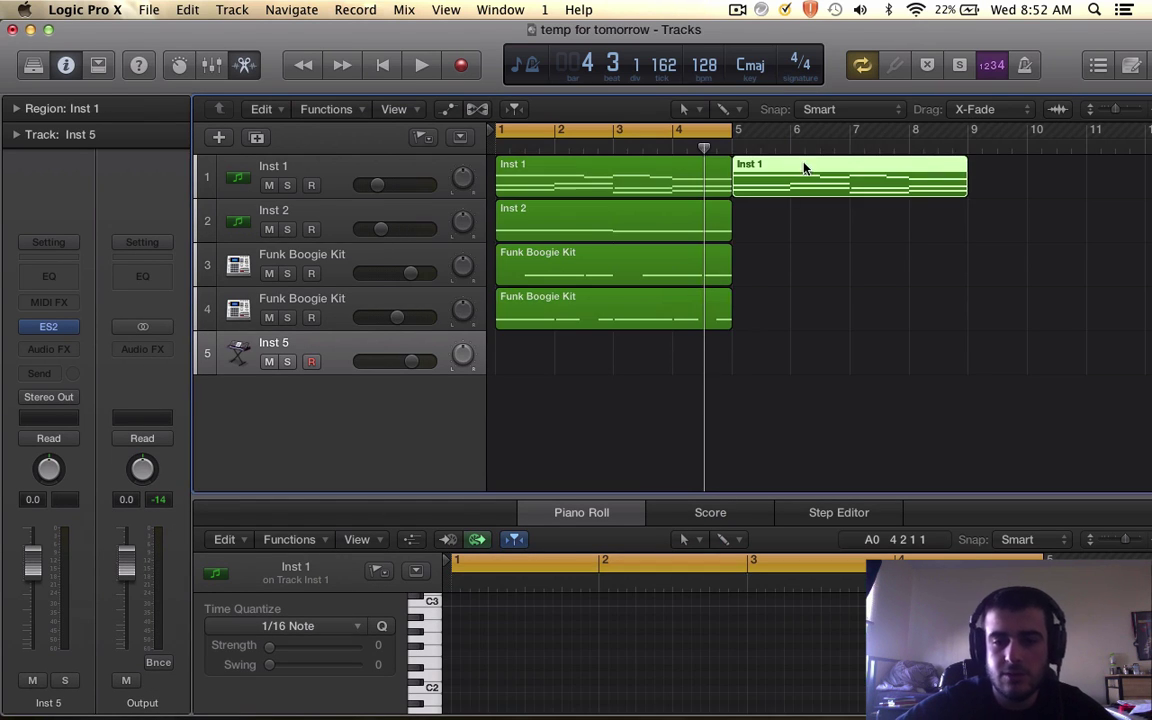
drag(805, 170, 518, 378)
click(287, 361)
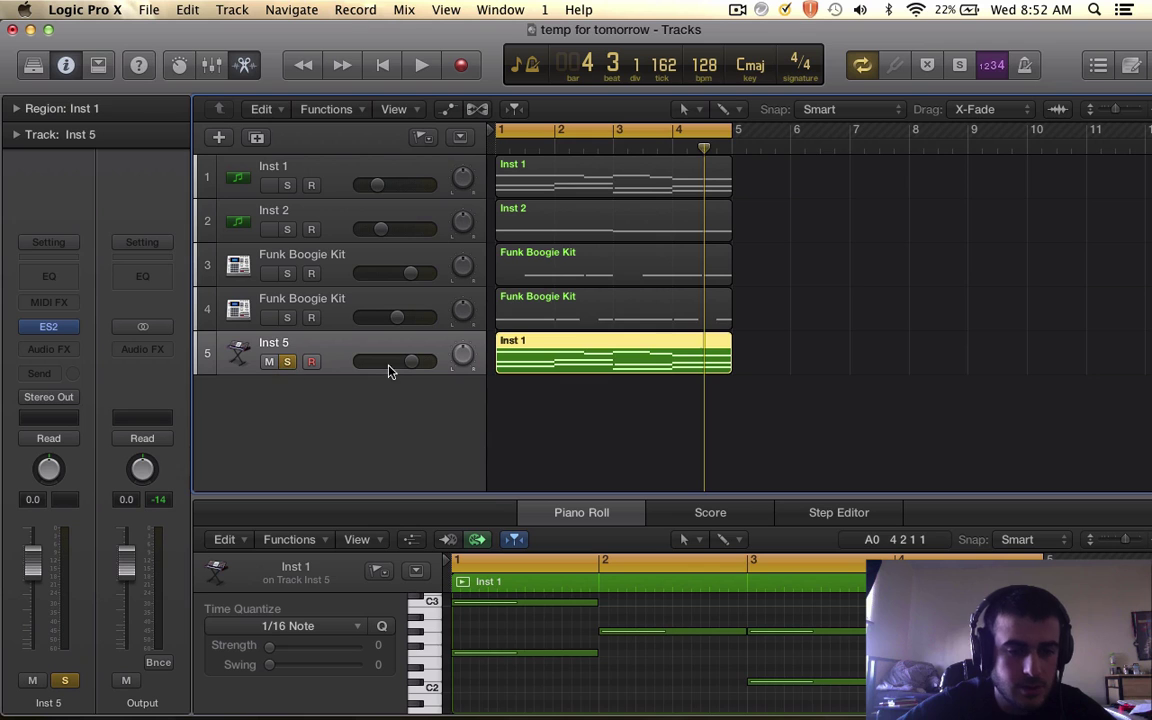
click(540, 408)
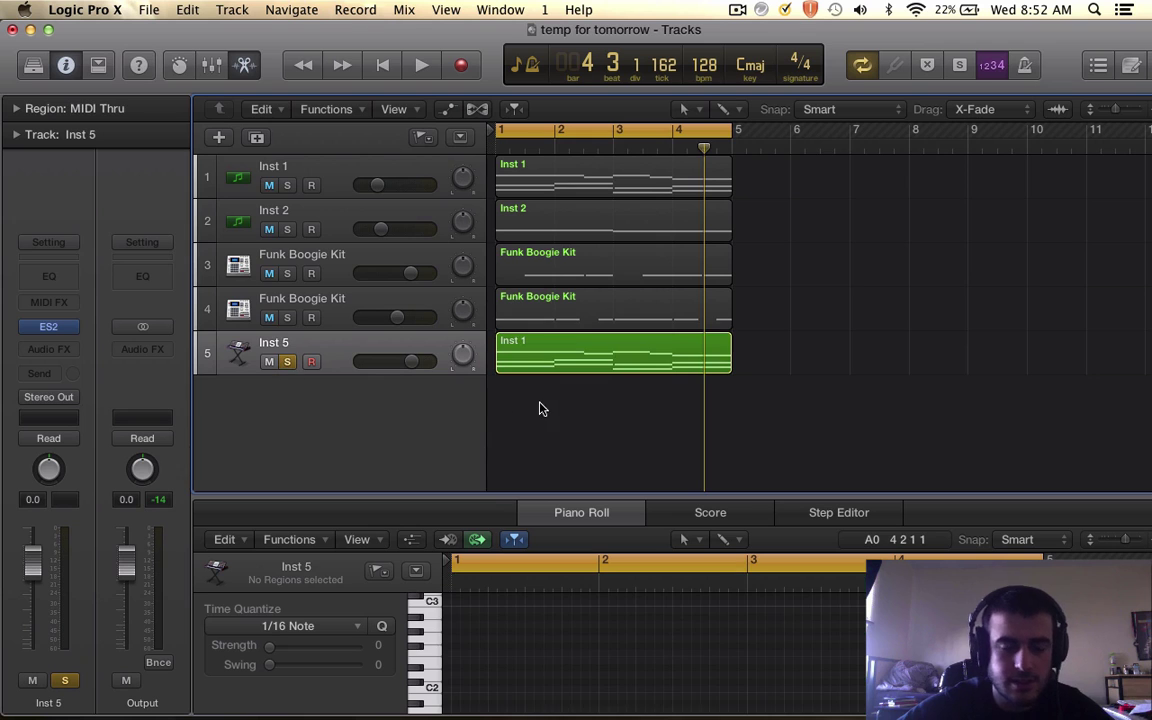
Examine all notes of the copied region on the Inst 5 track in an enlarged Piano Roll.
click(47, 327)
click(85, 245)
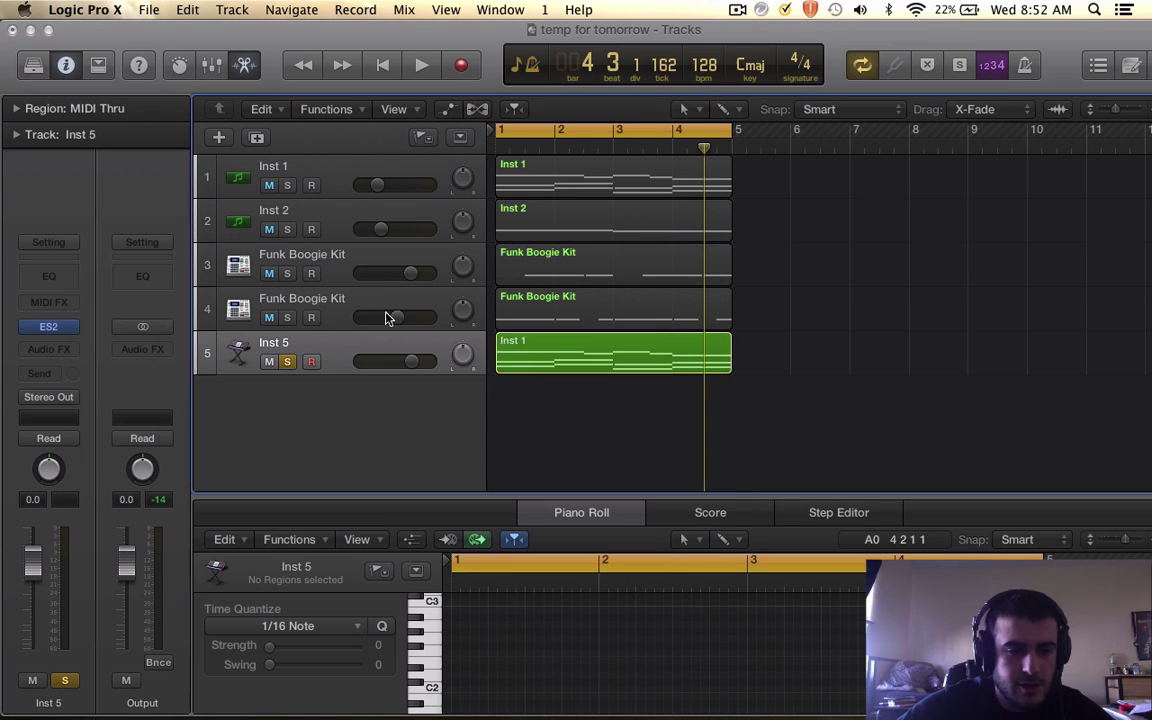
click(613, 362)
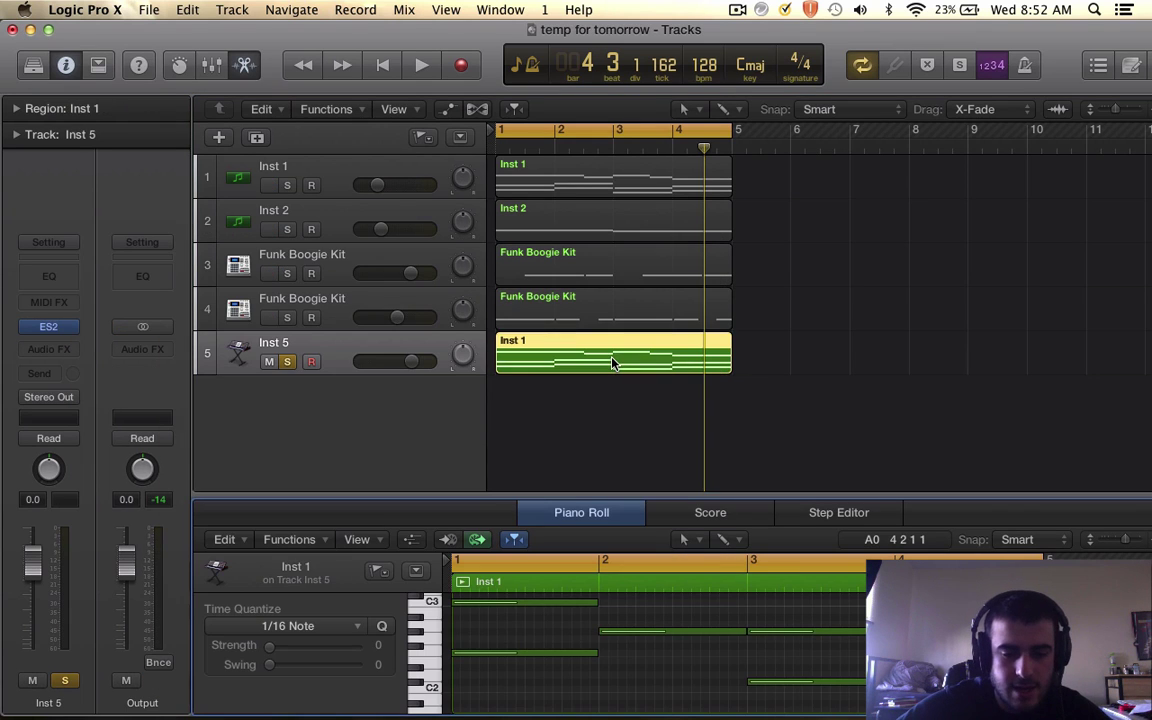
double_click(579, 496)
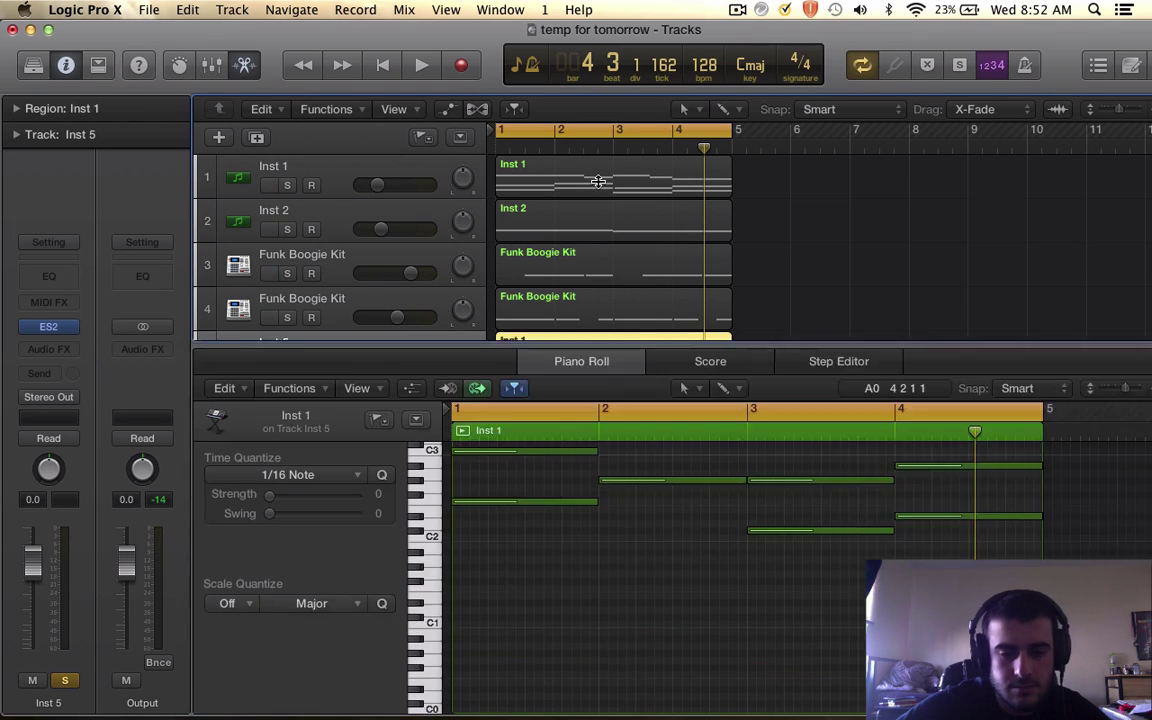
scroll(598, 447, up, 1)
click(588, 424)
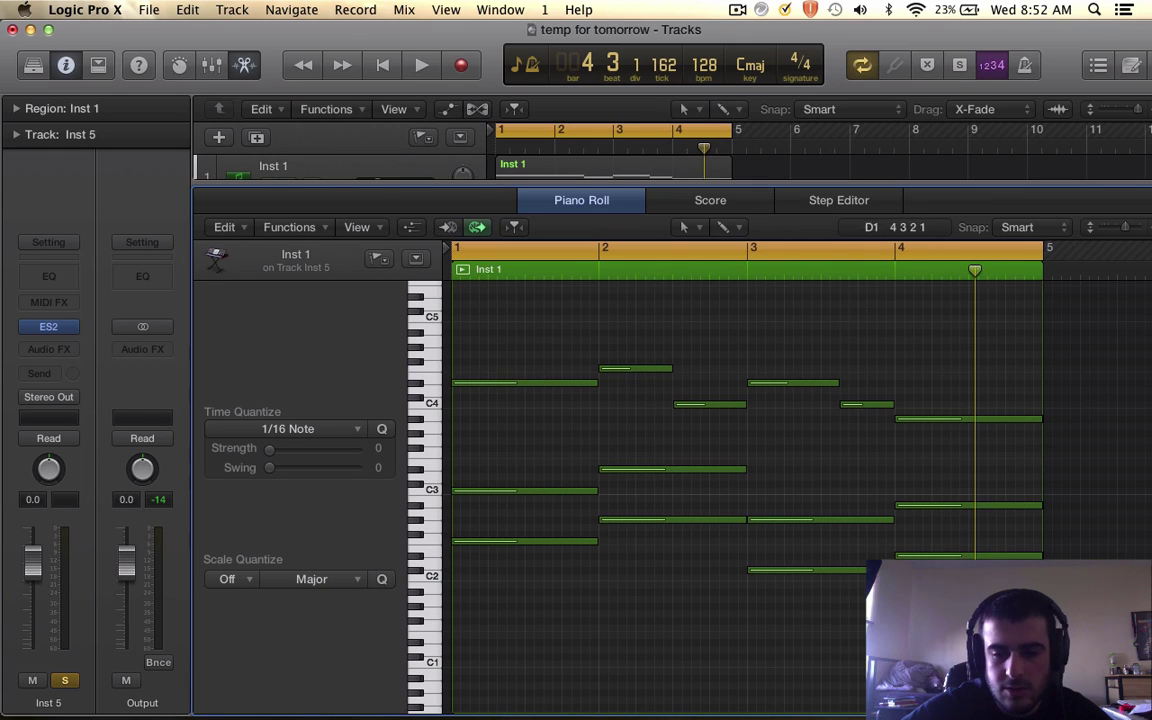
Lower the Inst 5 track volume to -9.4 dB and play back its region.
drag(27, 573, 27, 613)
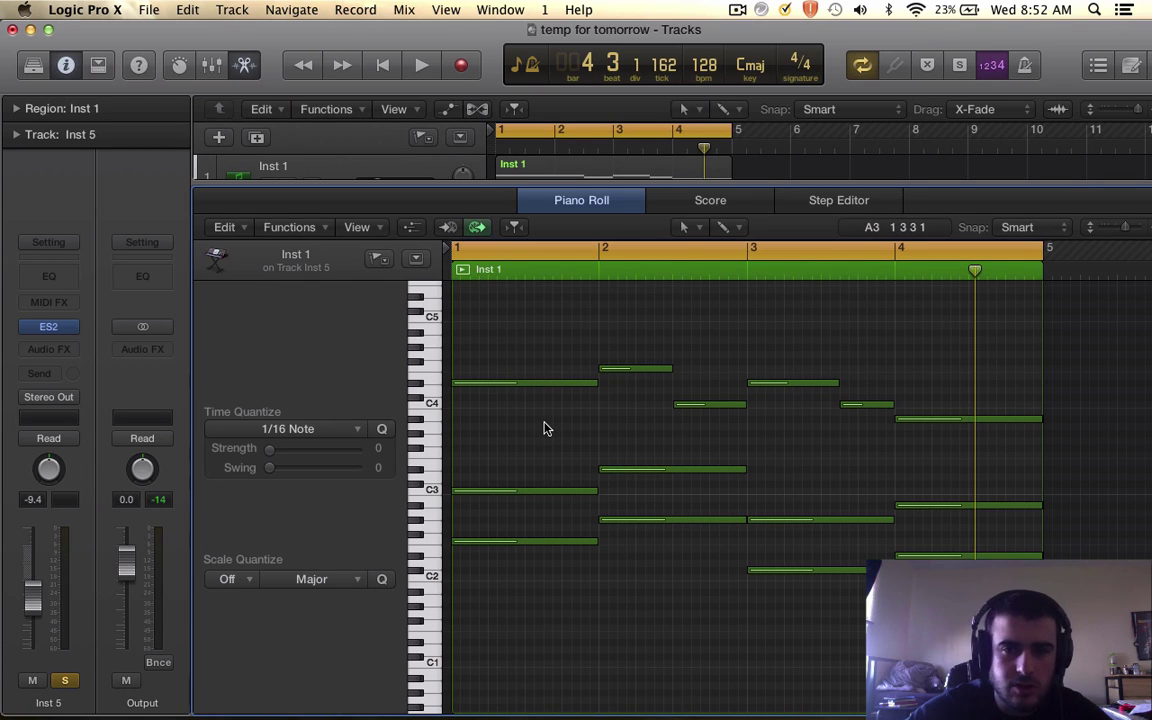
key(space)
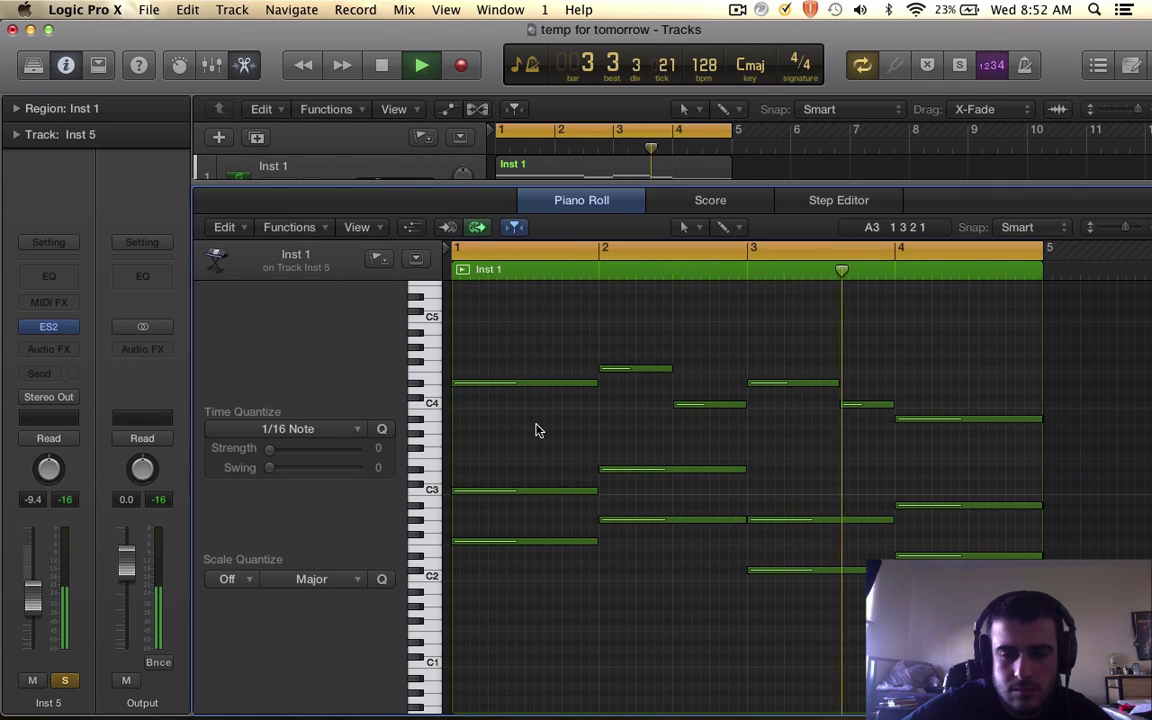
key(space)
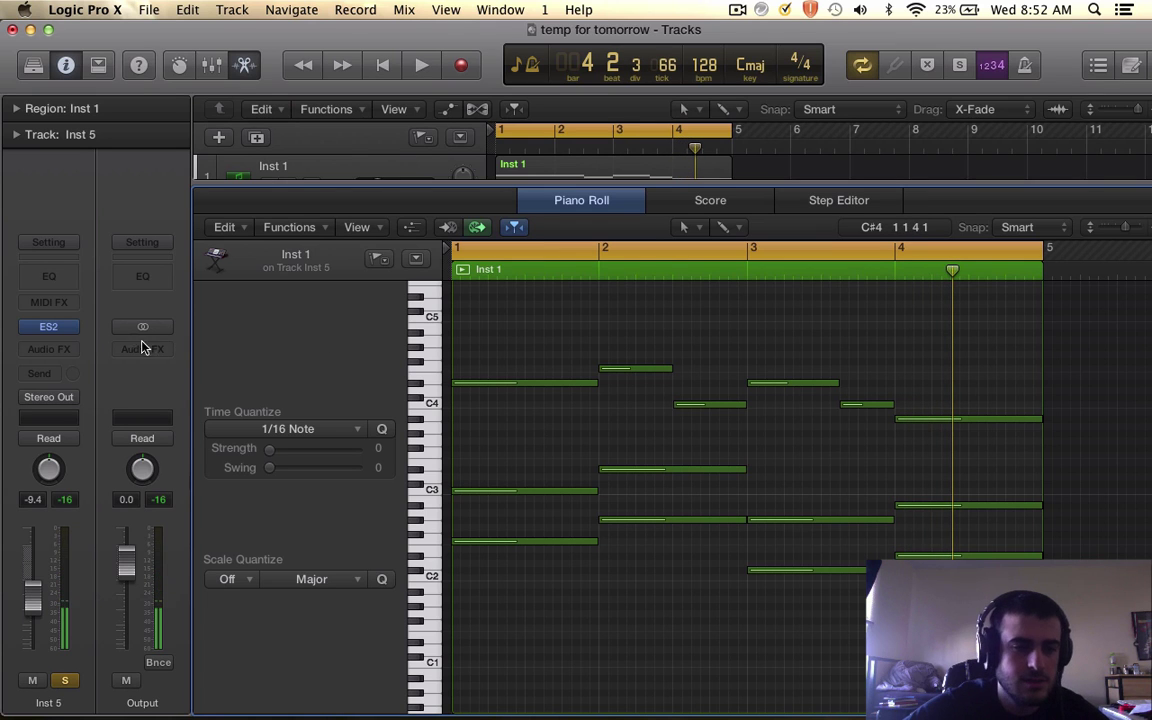
Open the ES2 synth on Inst 5 and turn filter 1's cutoff all the way down during playback.
click(47, 327)
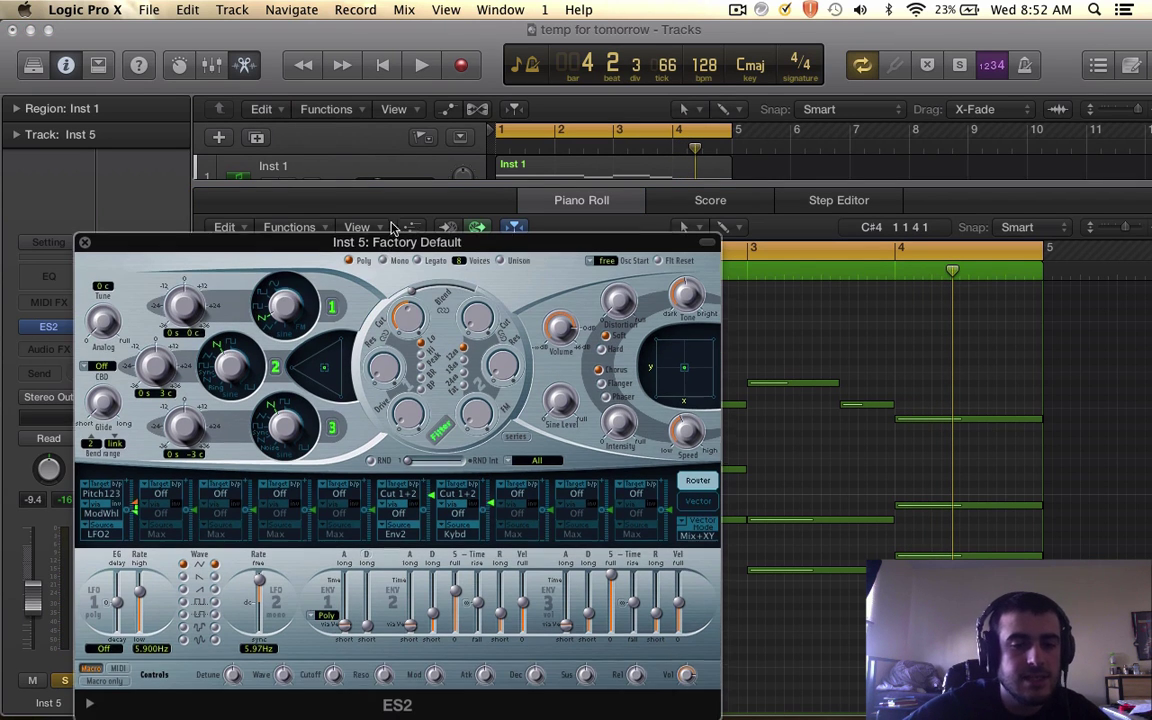
drag(383, 250, 389, 100)
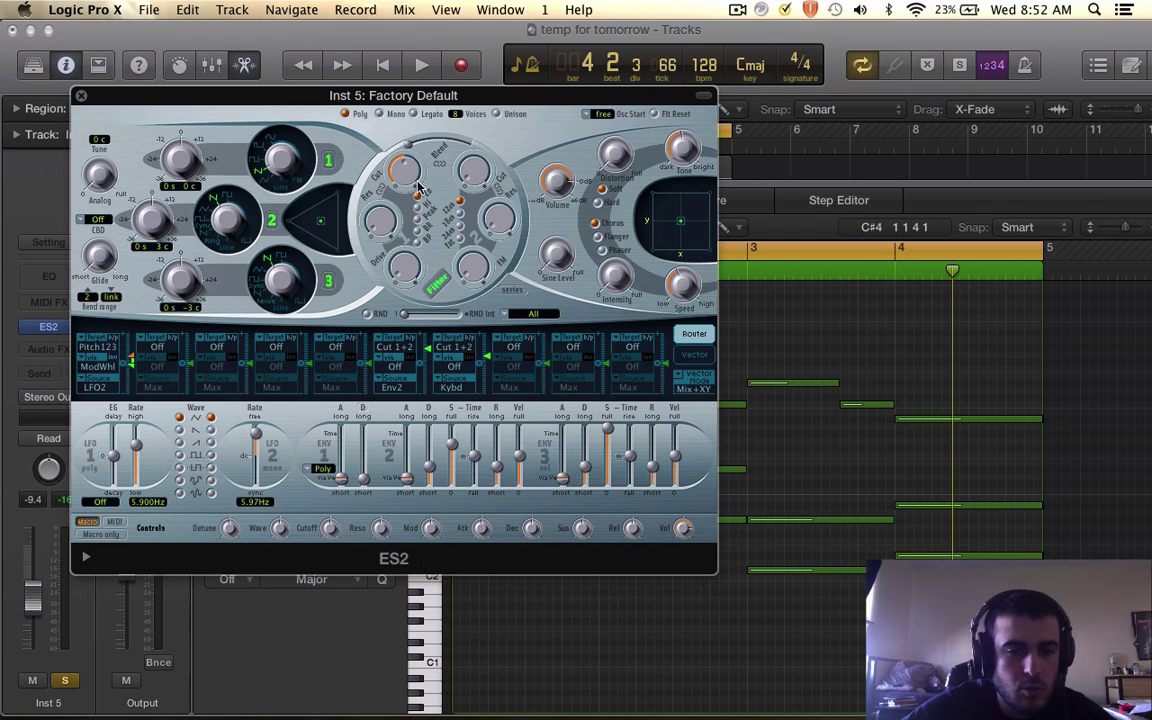
mouse_move(403, 172)
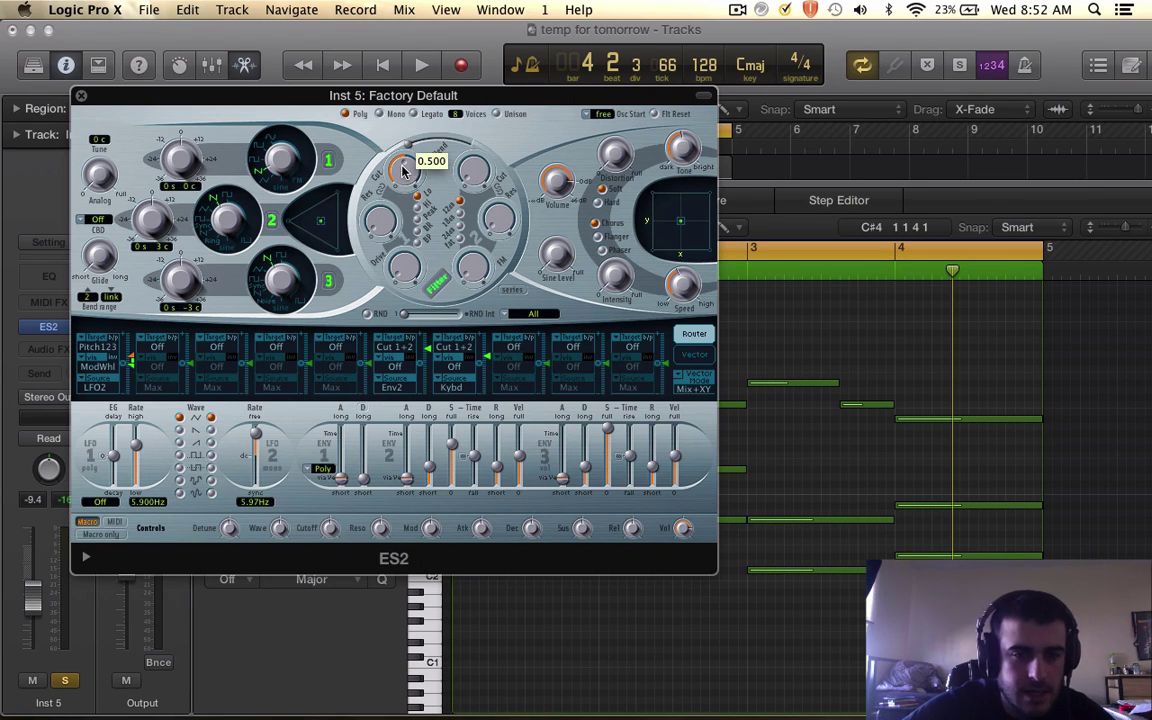
key(space)
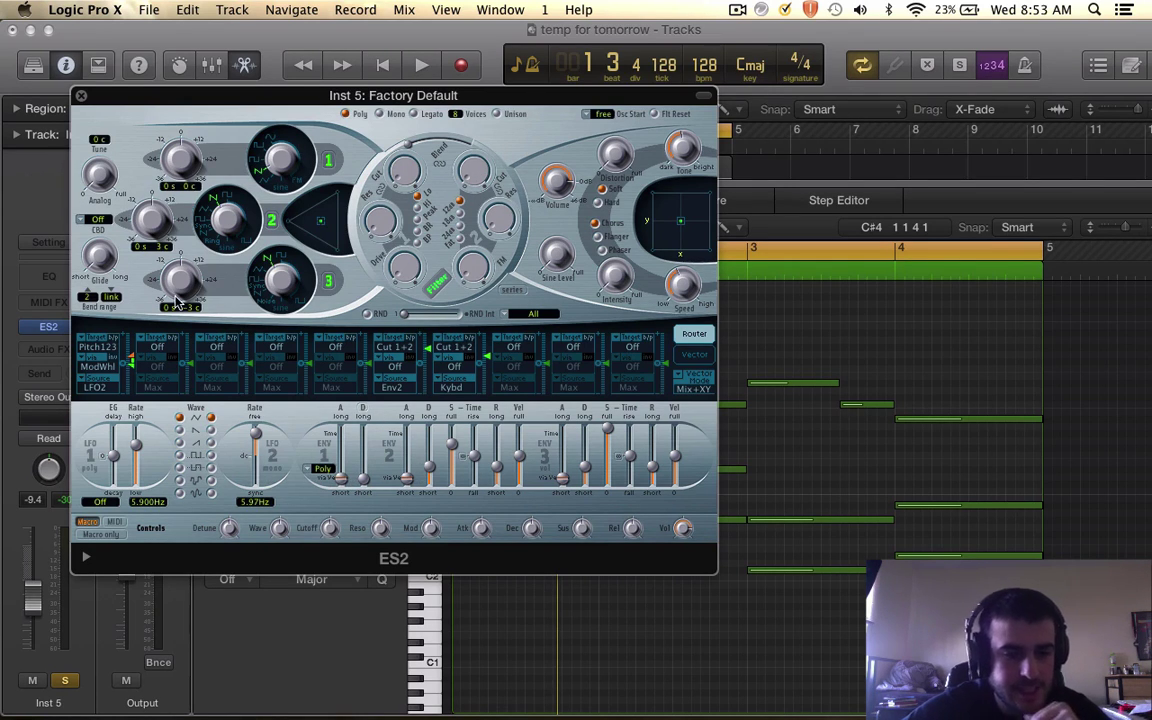
Assign Cutoff 1 as the target and Env2 as the source in the ES2's second router slot.
click(155, 344)
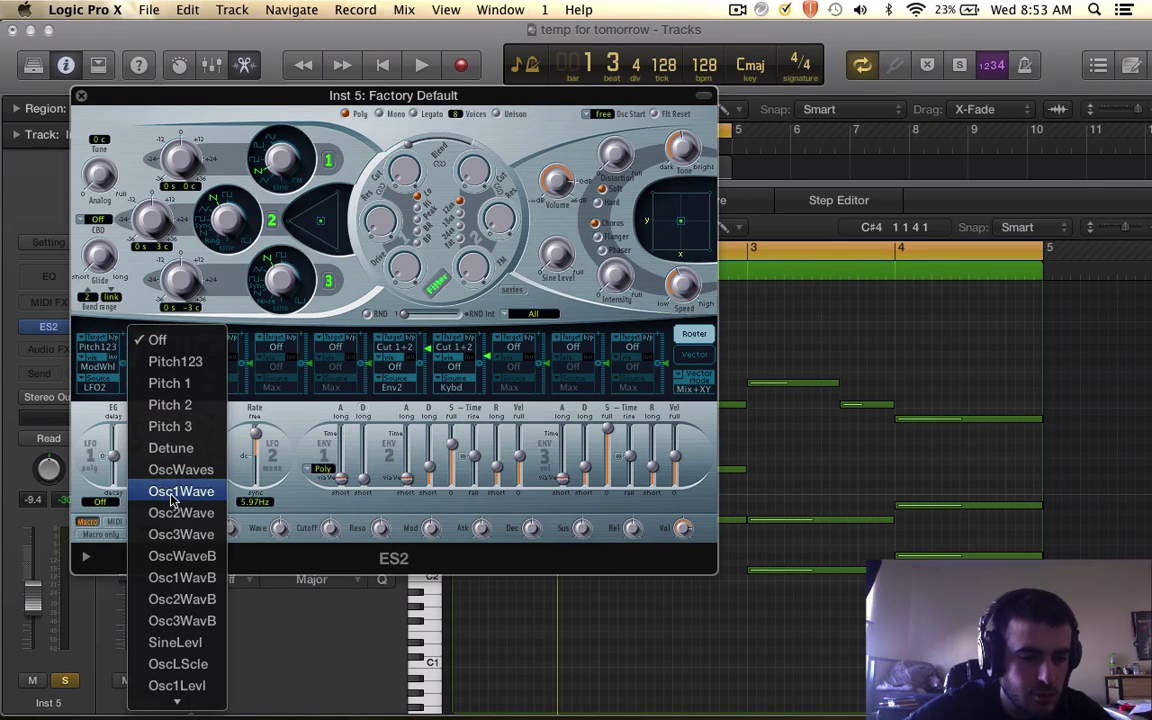
scroll(195, 548, down, 5)
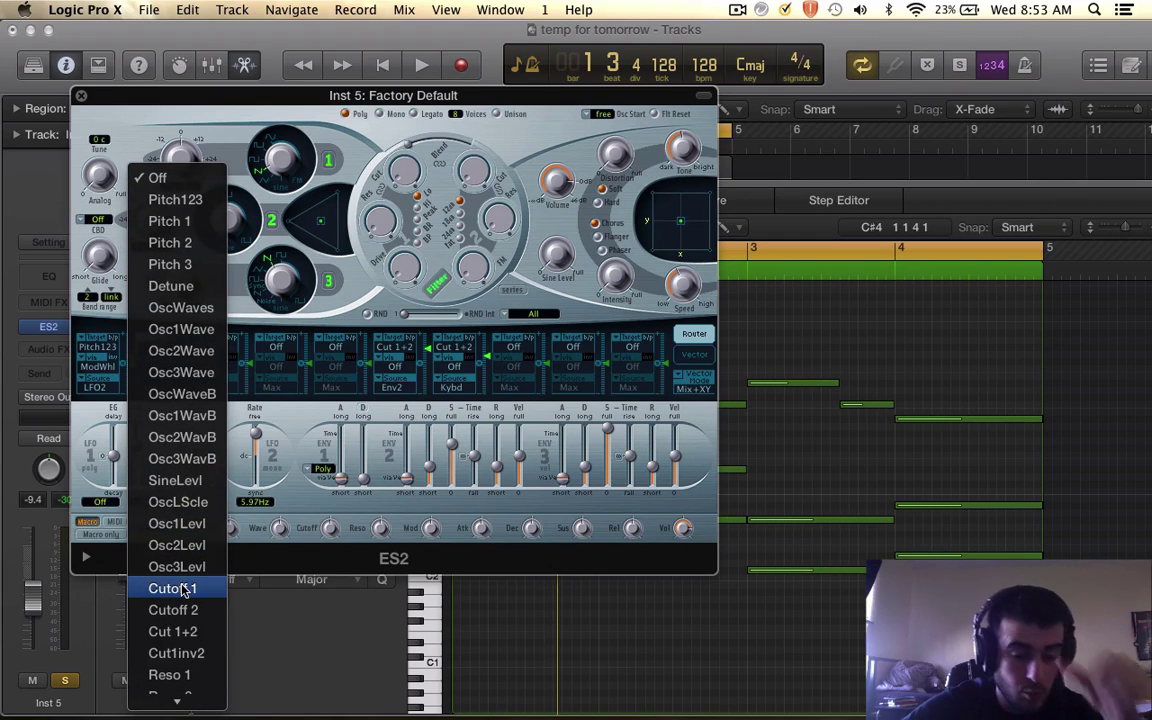
click(184, 591)
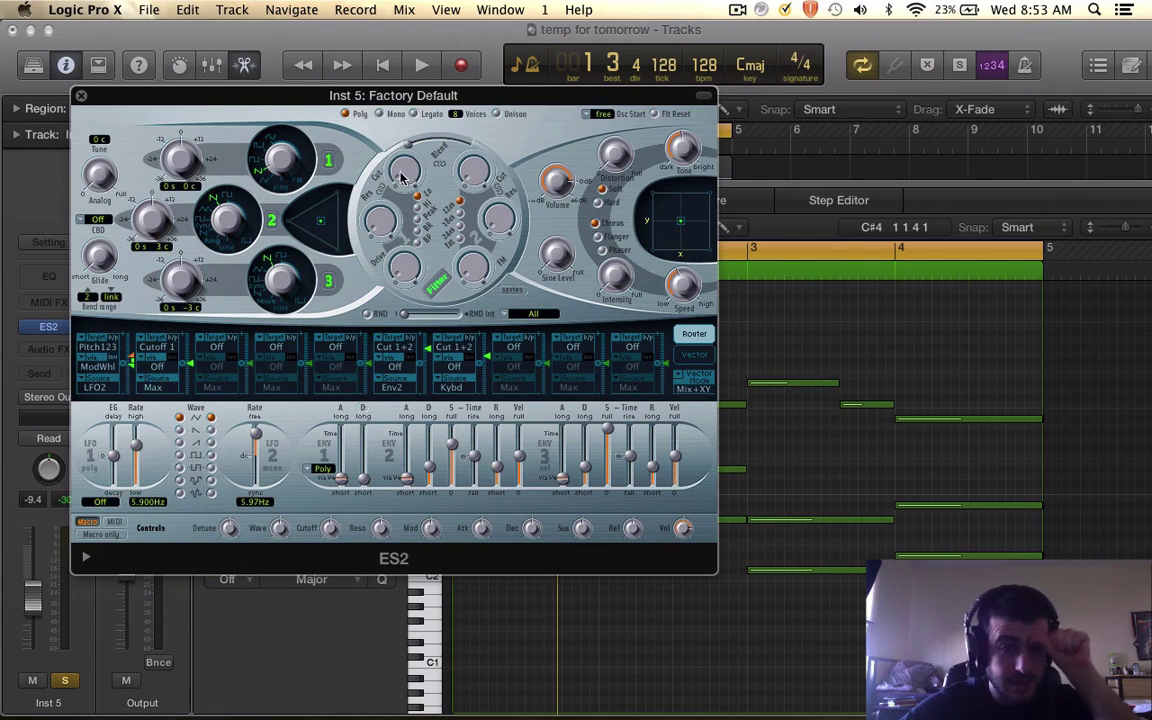
drag(190, 365, 193, 369)
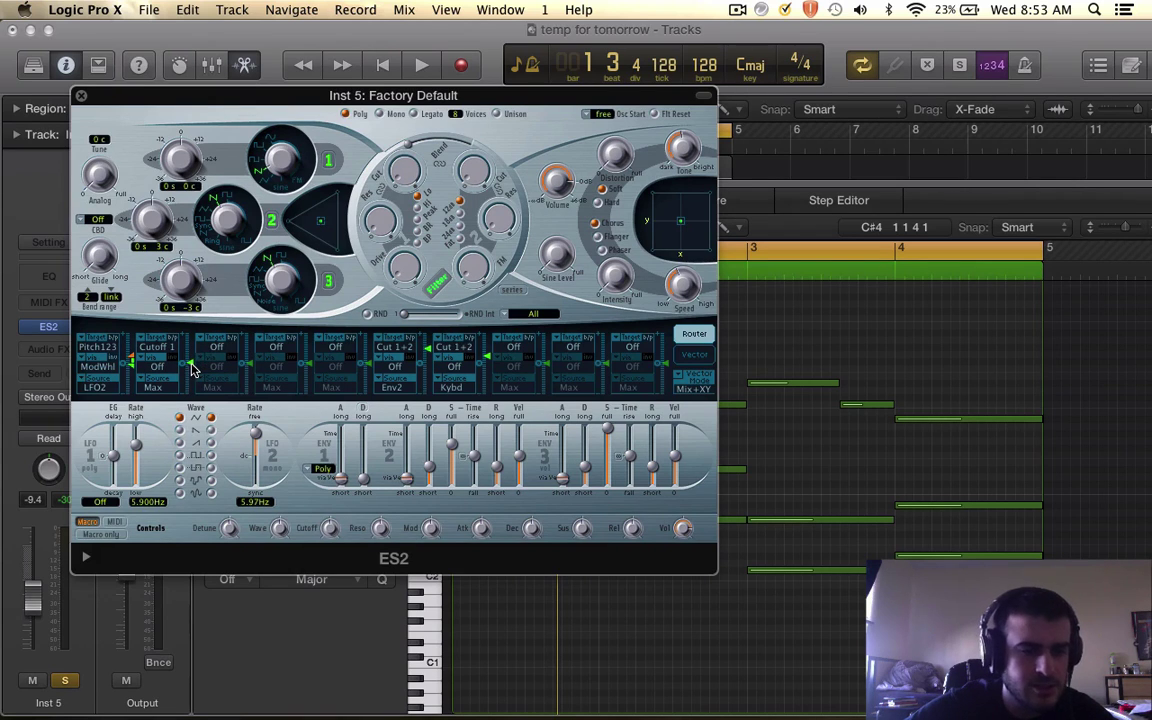
click(156, 387)
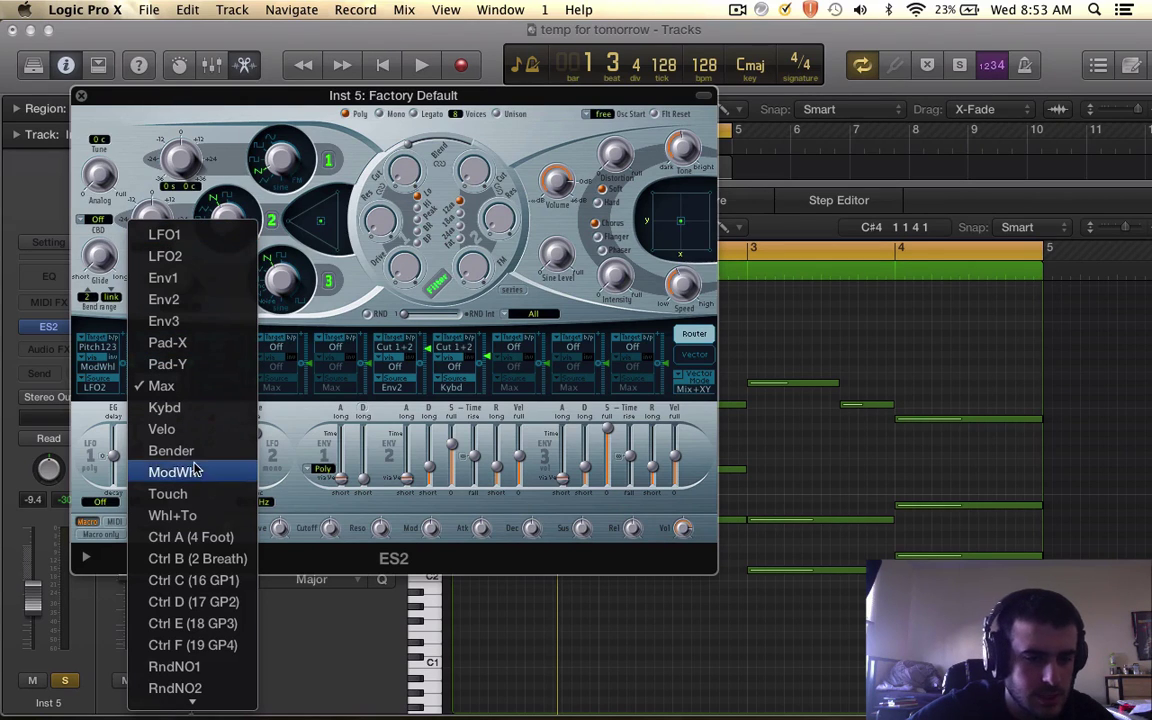
click(185, 299)
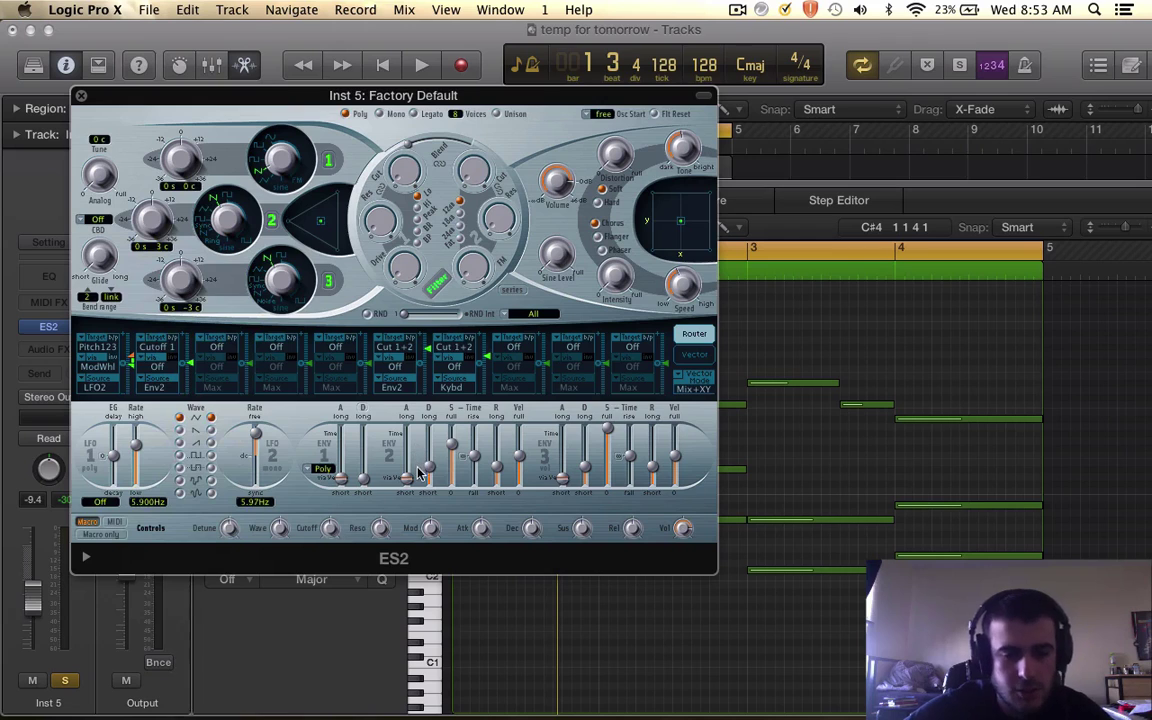
During playback, lower Env 2's sustain to zero, shorten its decay slightly, and raise the Cutoff 1 modulation amount.
key(space)
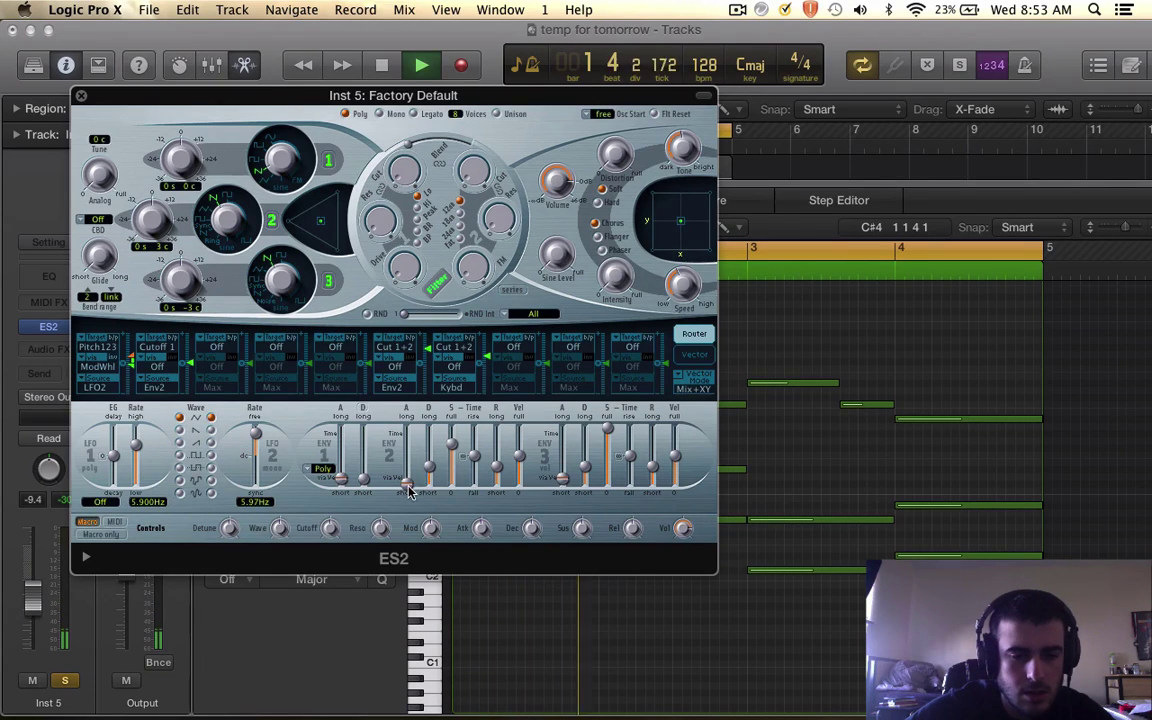
drag(428, 466, 442, 566)
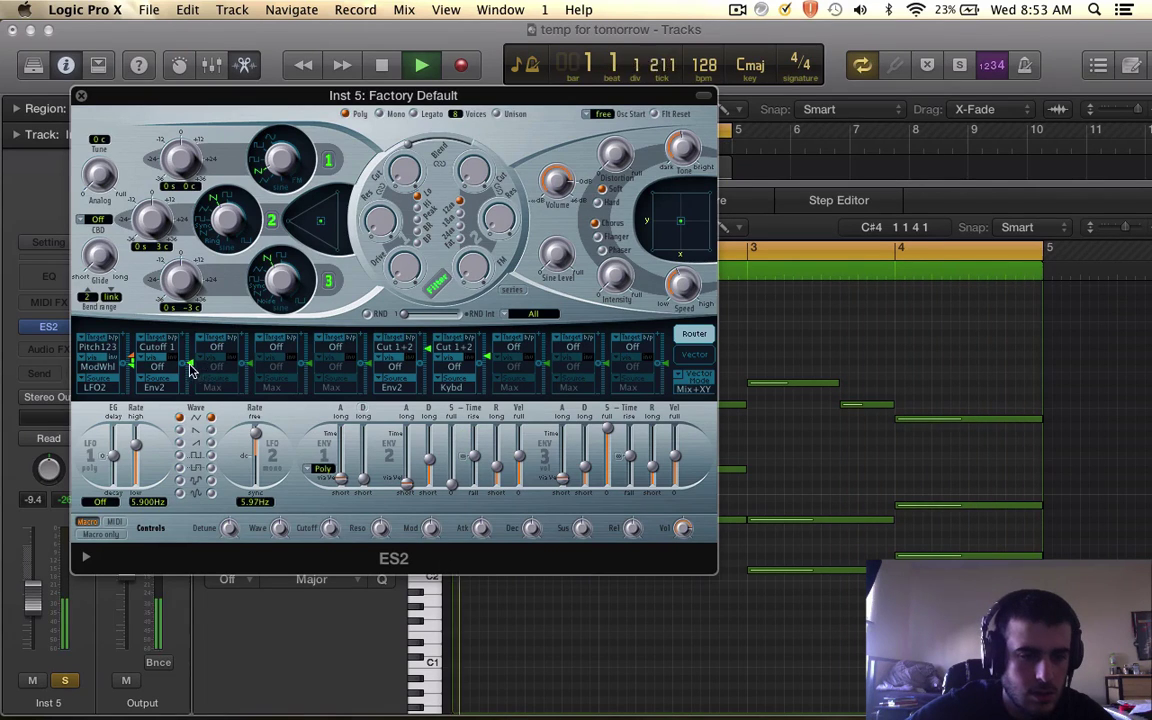
drag(191, 368, 187, 343)
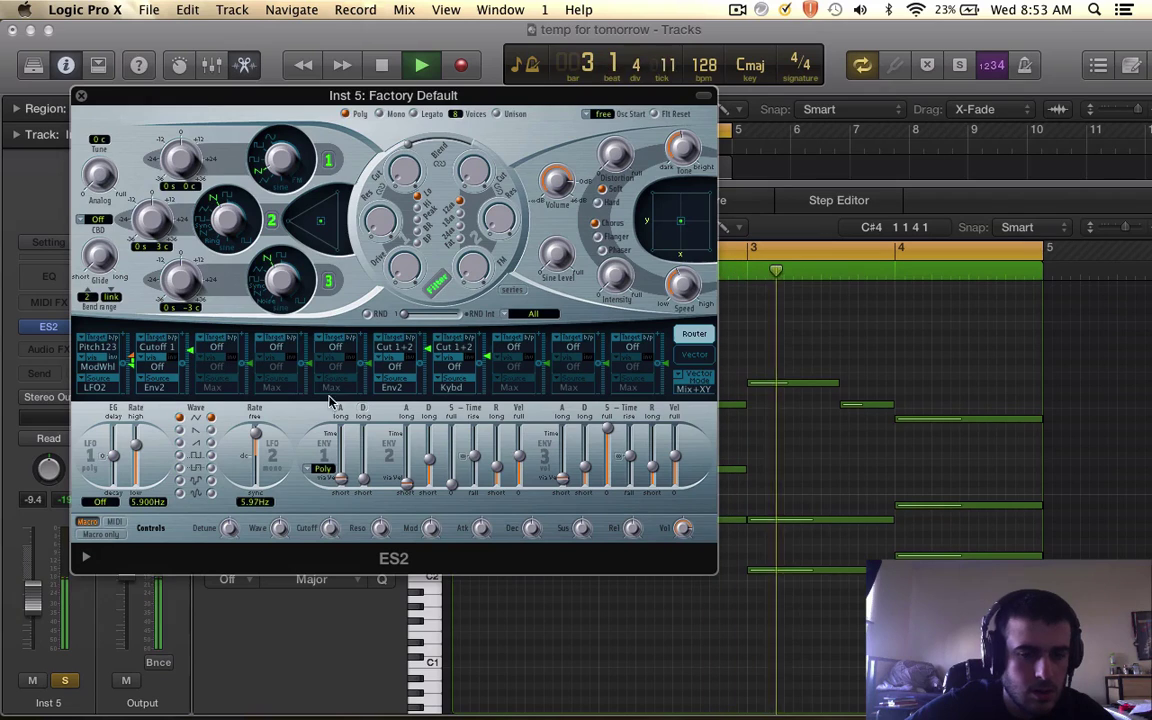
key(v)
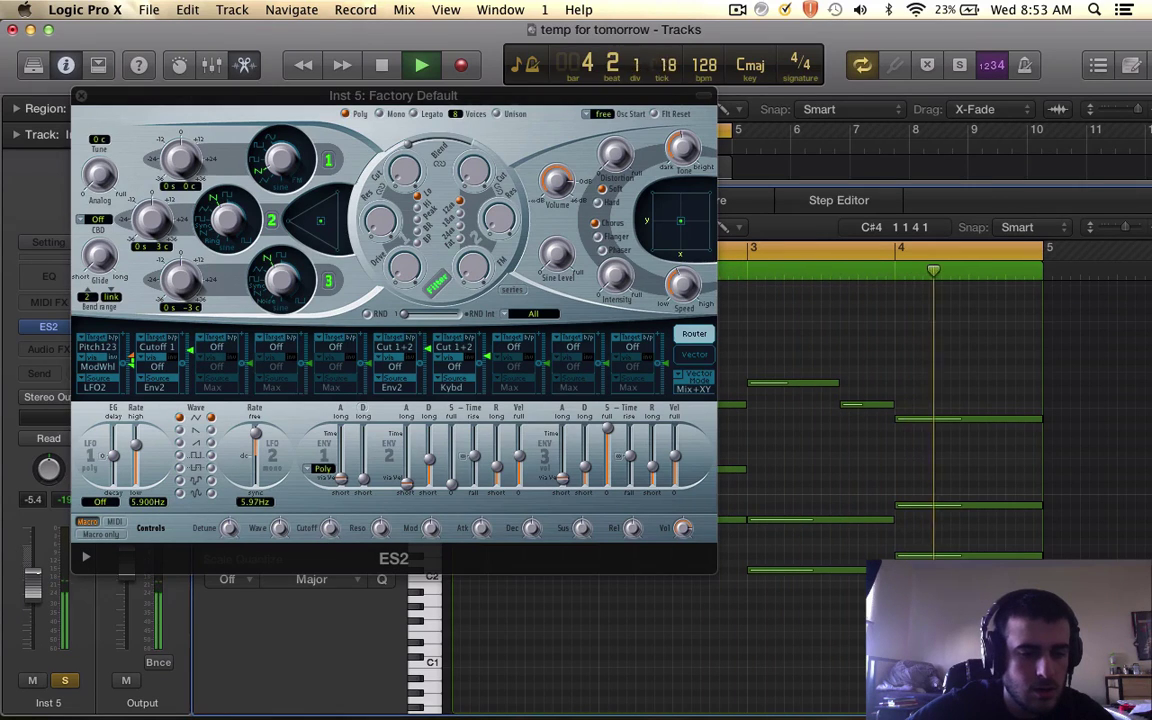
key(space)
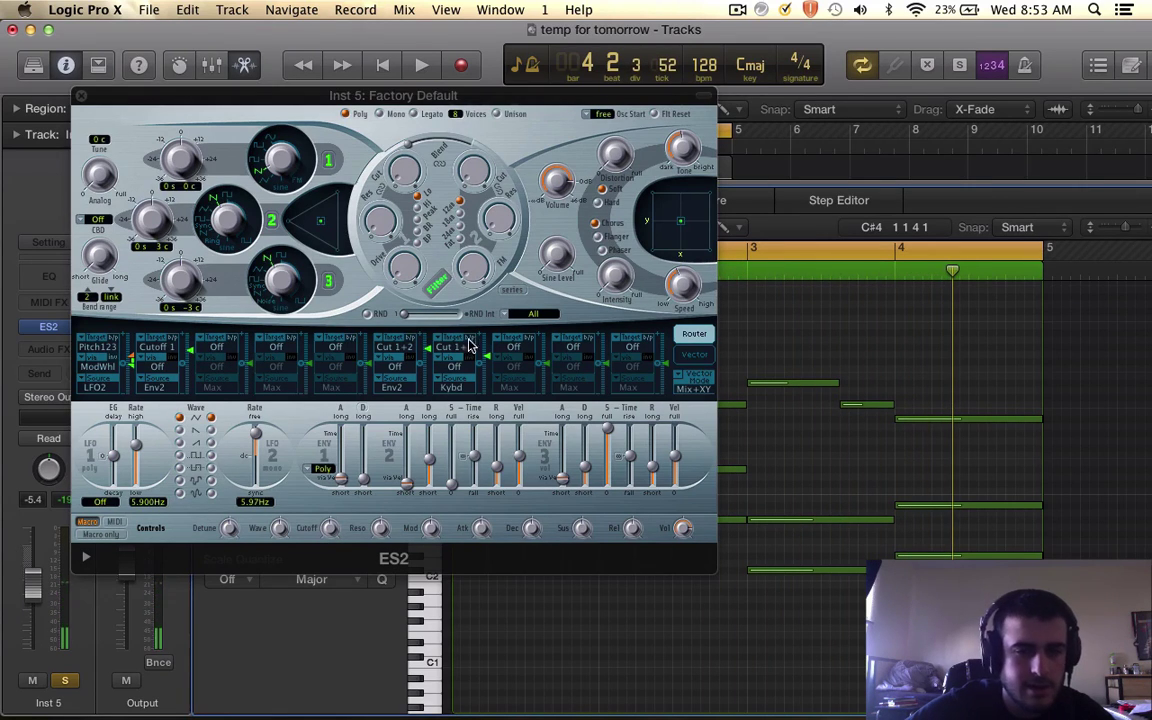
Increase the ES2's chorus intensity while playing back the region.
key(space)
click(624, 277)
key(space)
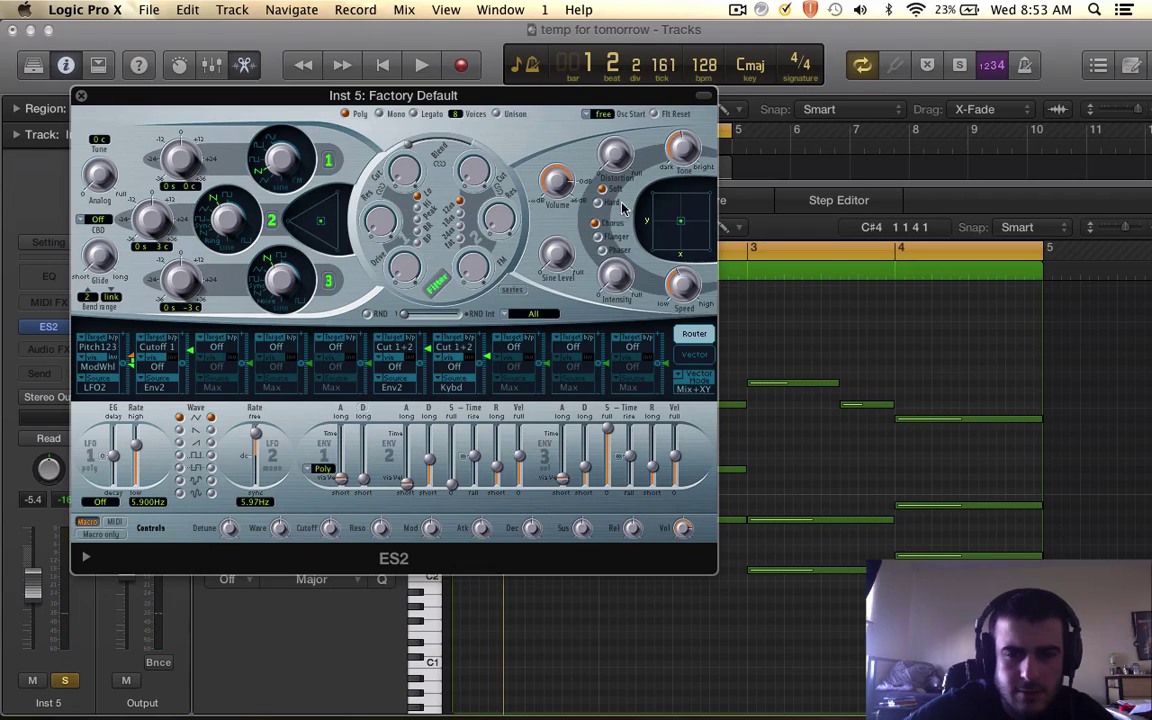
key(space)
drag(624, 280, 614, 230)
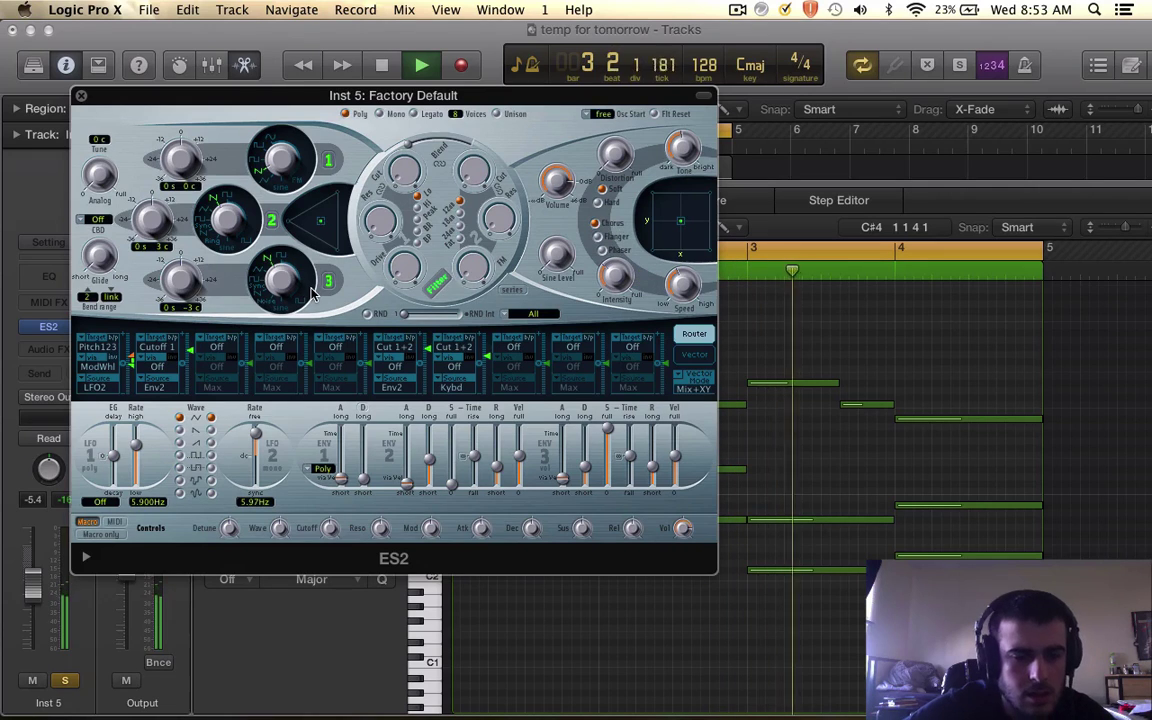
key(space)
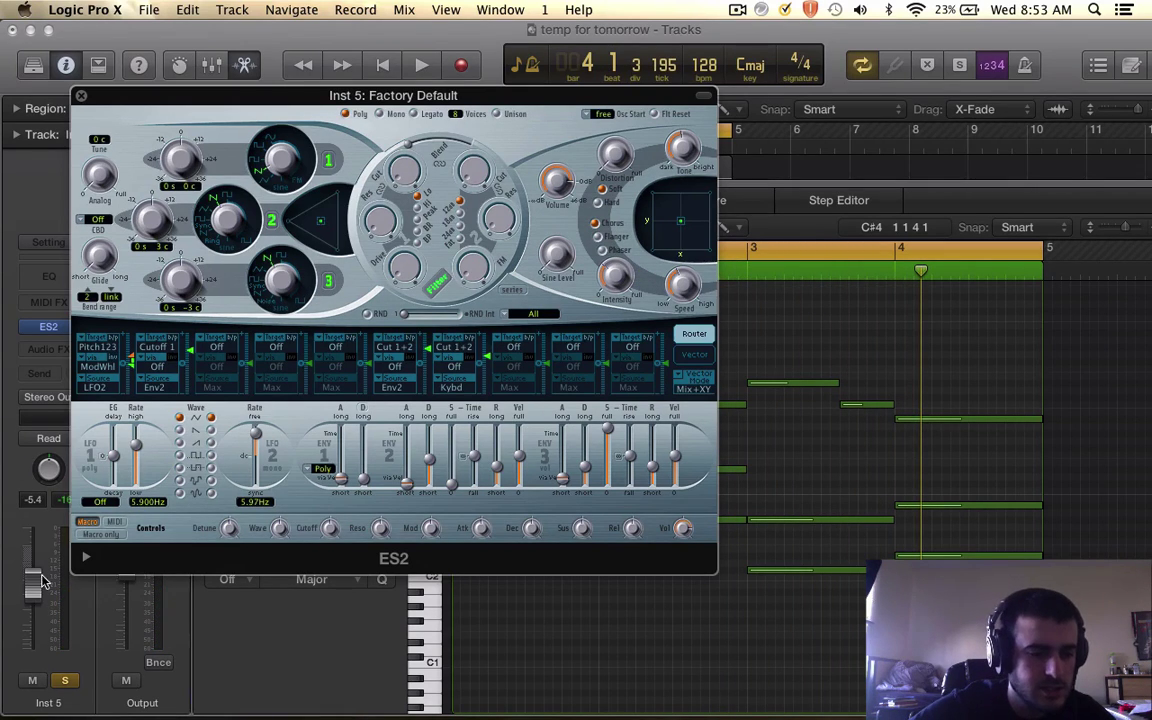
Set the Inst 5 track volume to -3.2 dB, audition it briefly, and close the ES2 window.
drag(42, 580, 42, 566)
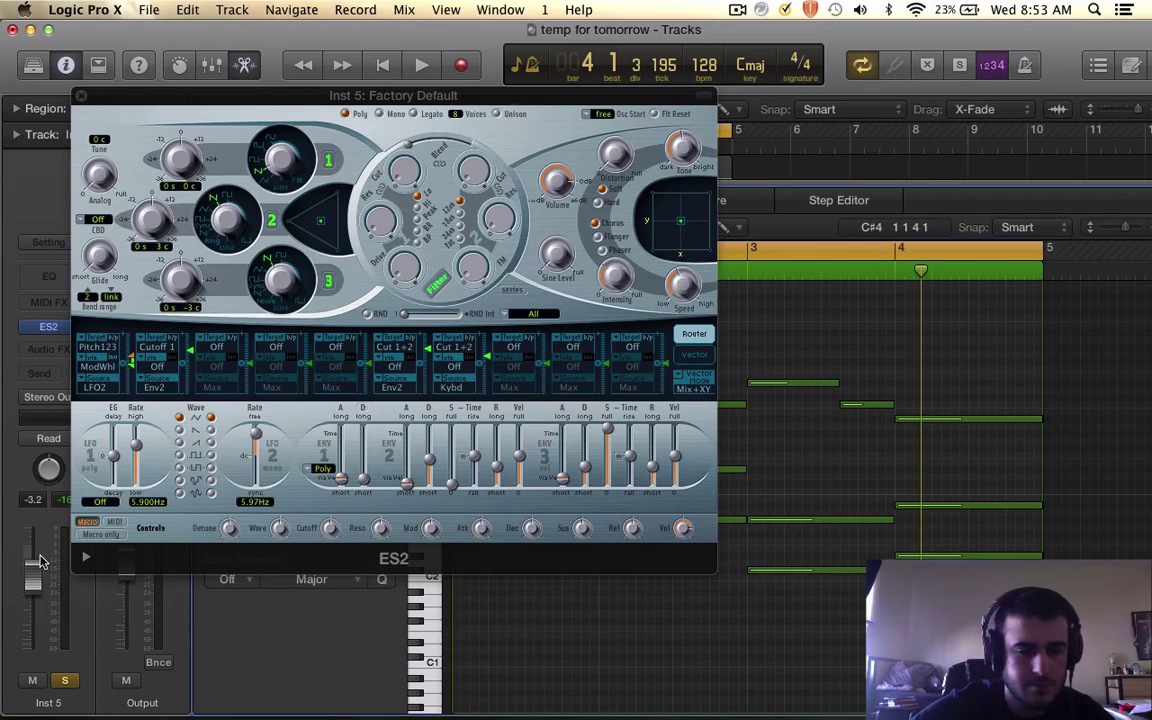
key(space)
key(space)
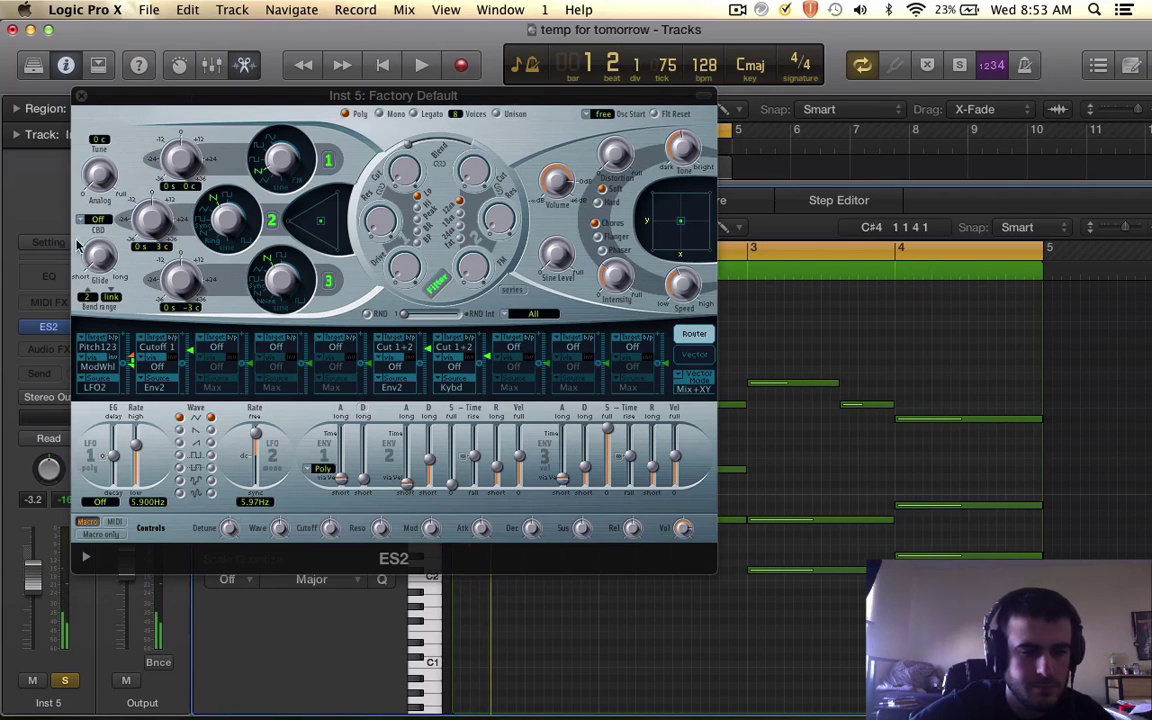
click(80, 98)
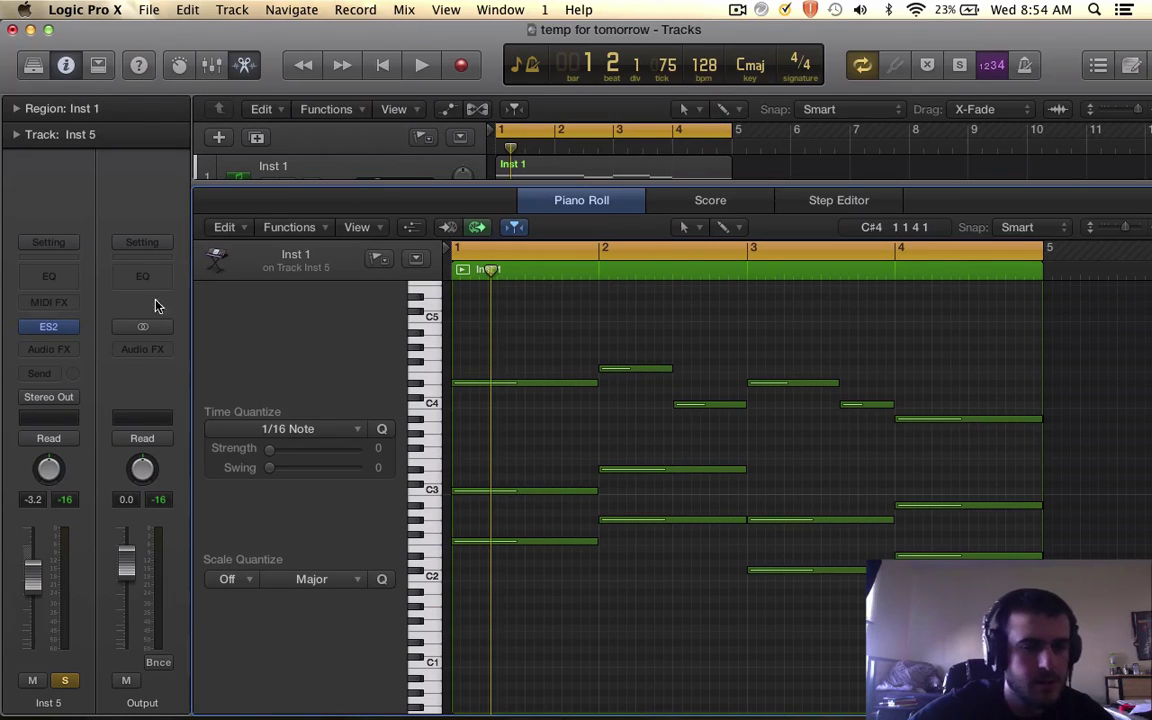
Enlarge the track view and audition Inst 1 soloed alone for comparison, returning the solo to Inst 5.
drag(350, 182, 350, 575)
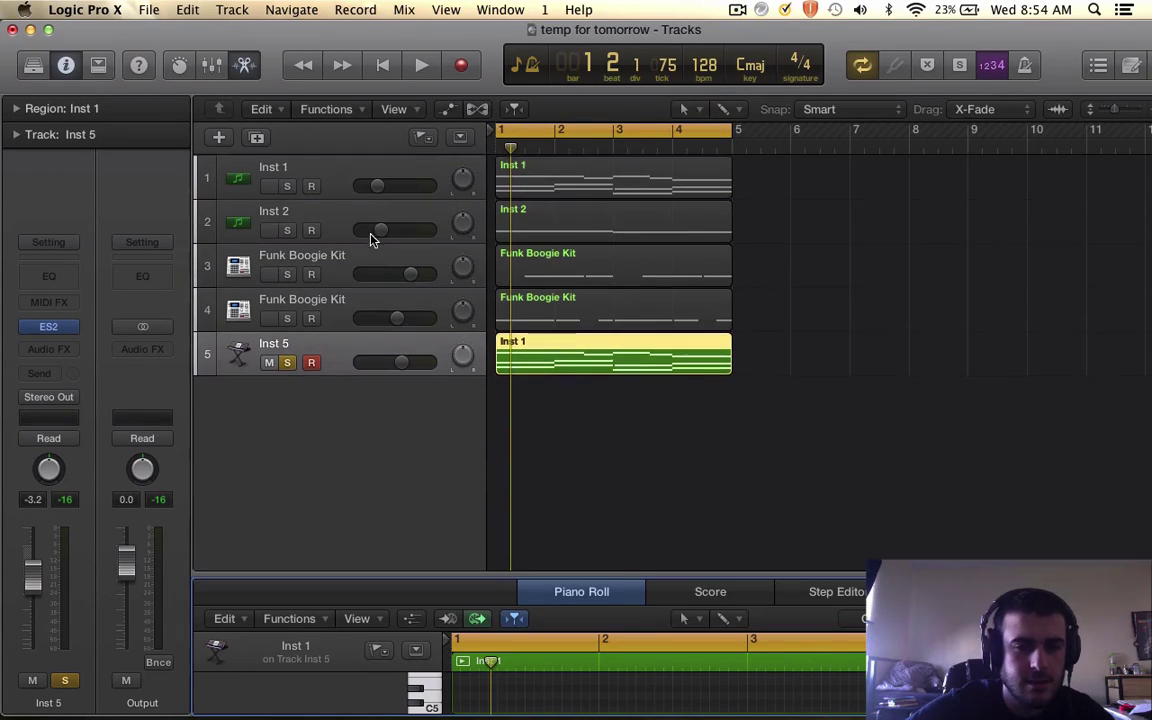
click(288, 185)
click(287, 361)
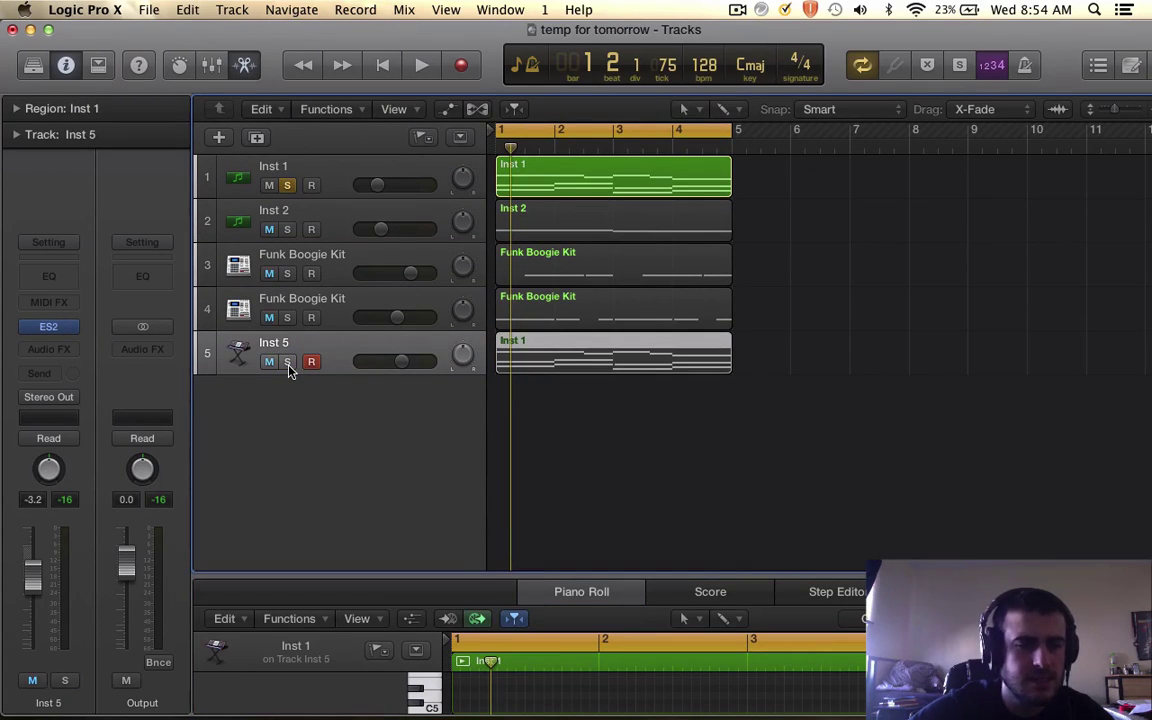
key(space)
key(space)
click(287, 362)
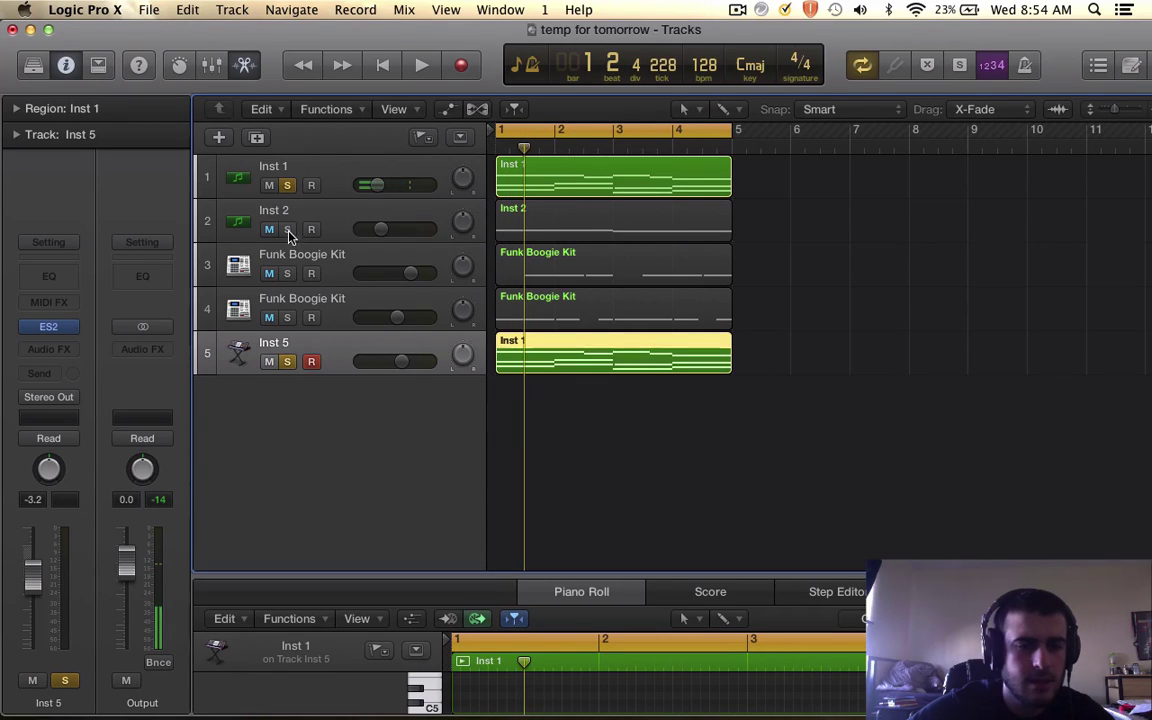
click(287, 185)
Raise the Inst 5 track volume to -1.8 dB during playback.
key(space)
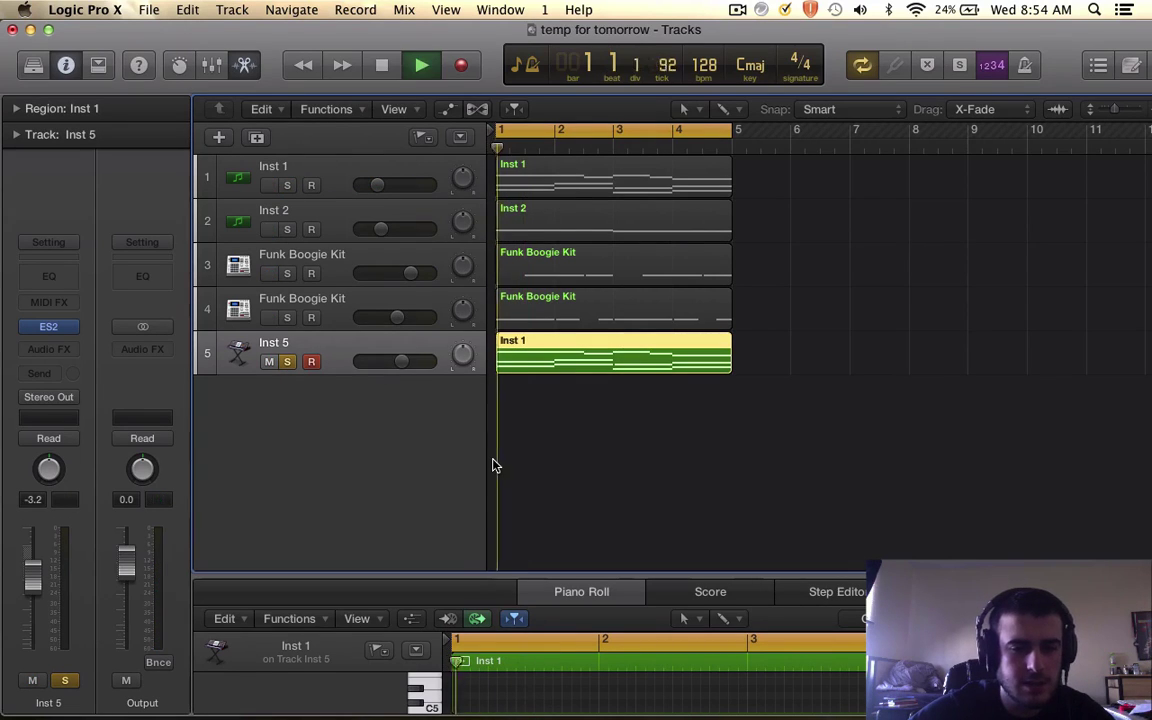
drag(38, 583, 38, 577)
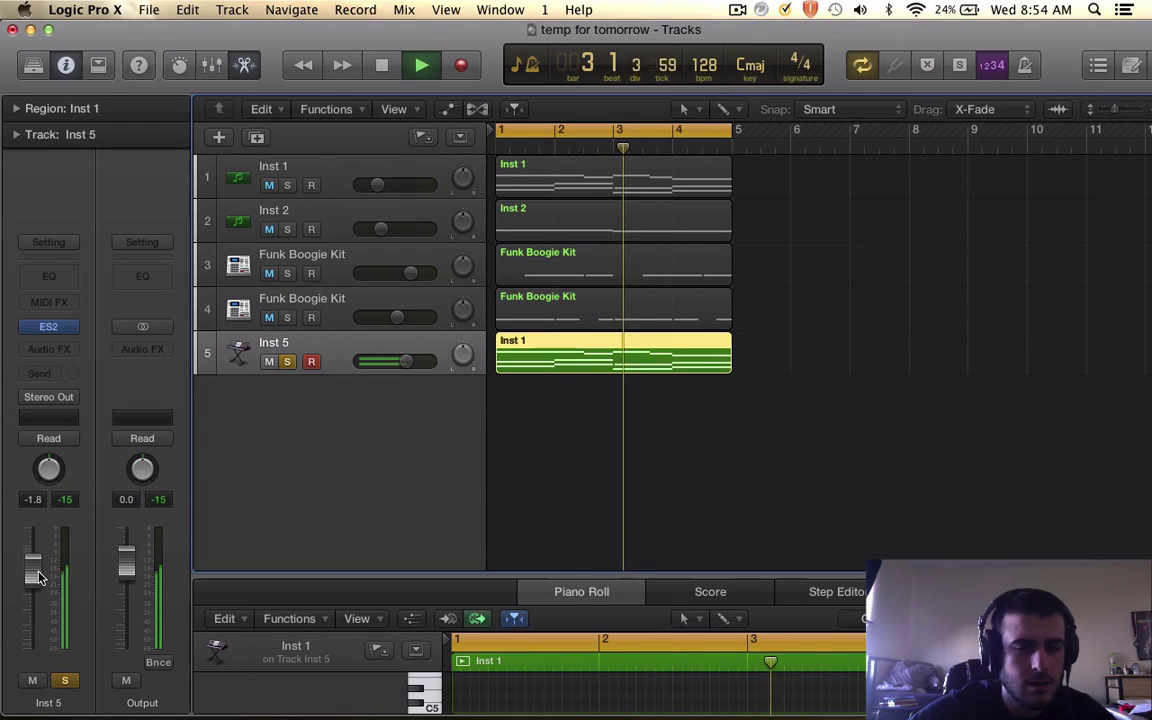
key(space)
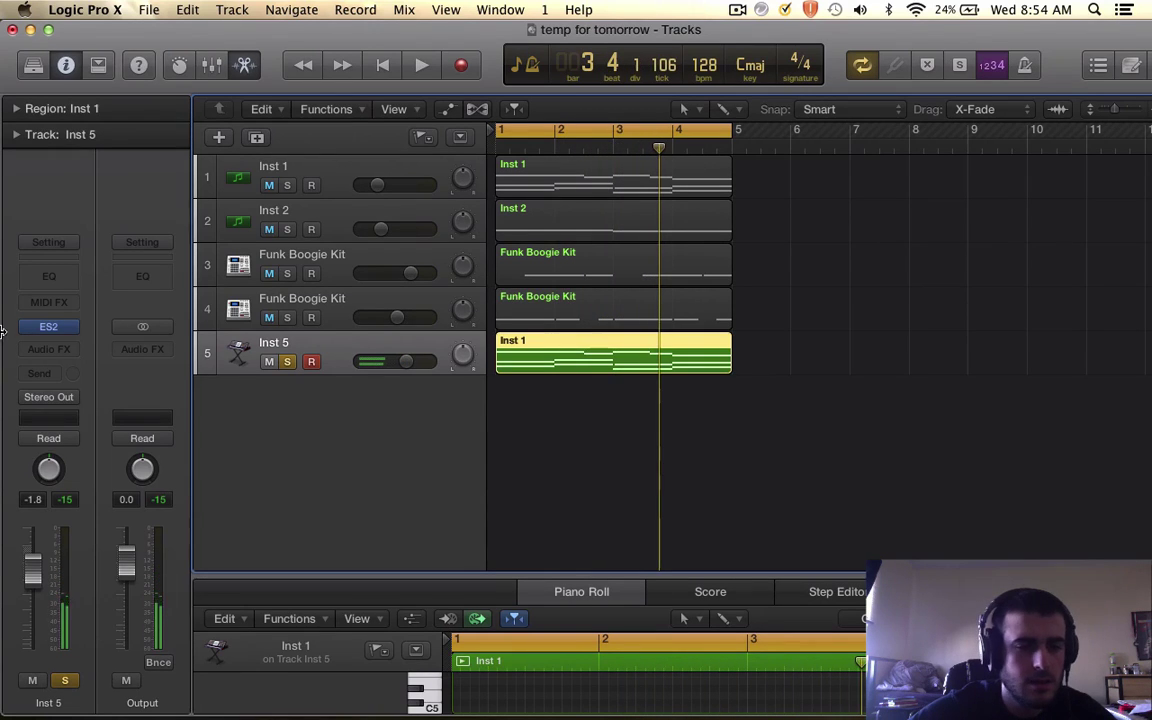
Insert an Arpeggiator MIDI effect on Inst 5 and play back the chord region through it.
click(50, 302)
click(107, 265)
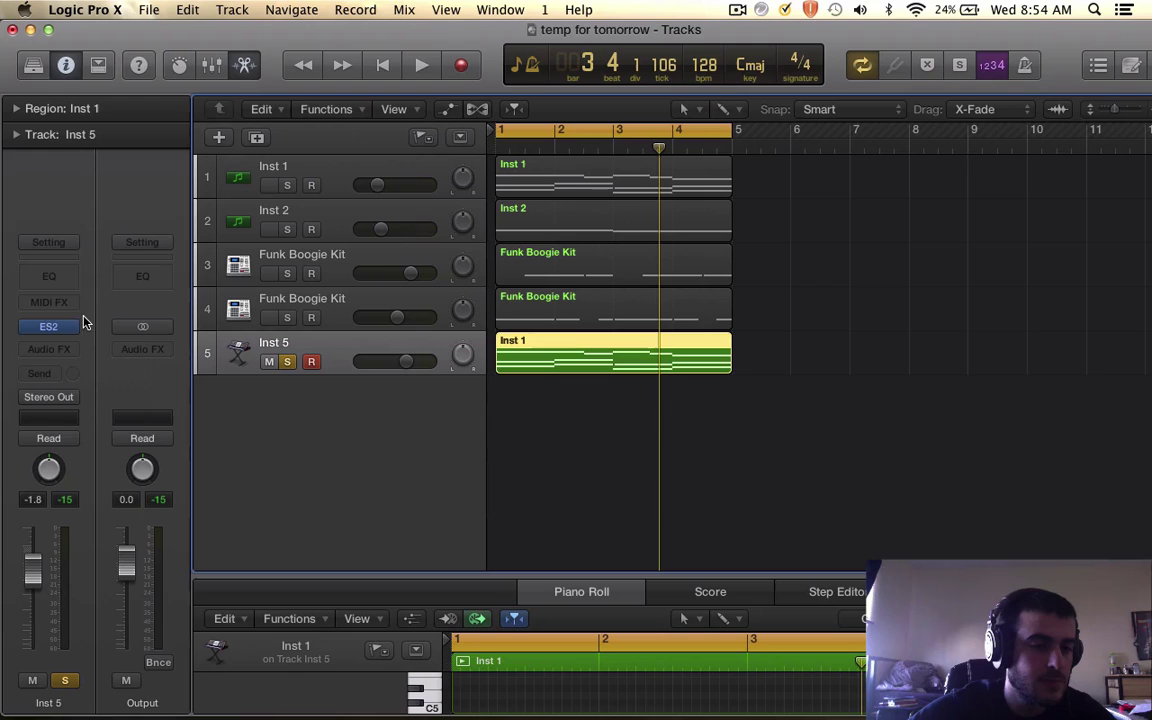
click(63, 306)
click(68, 331)
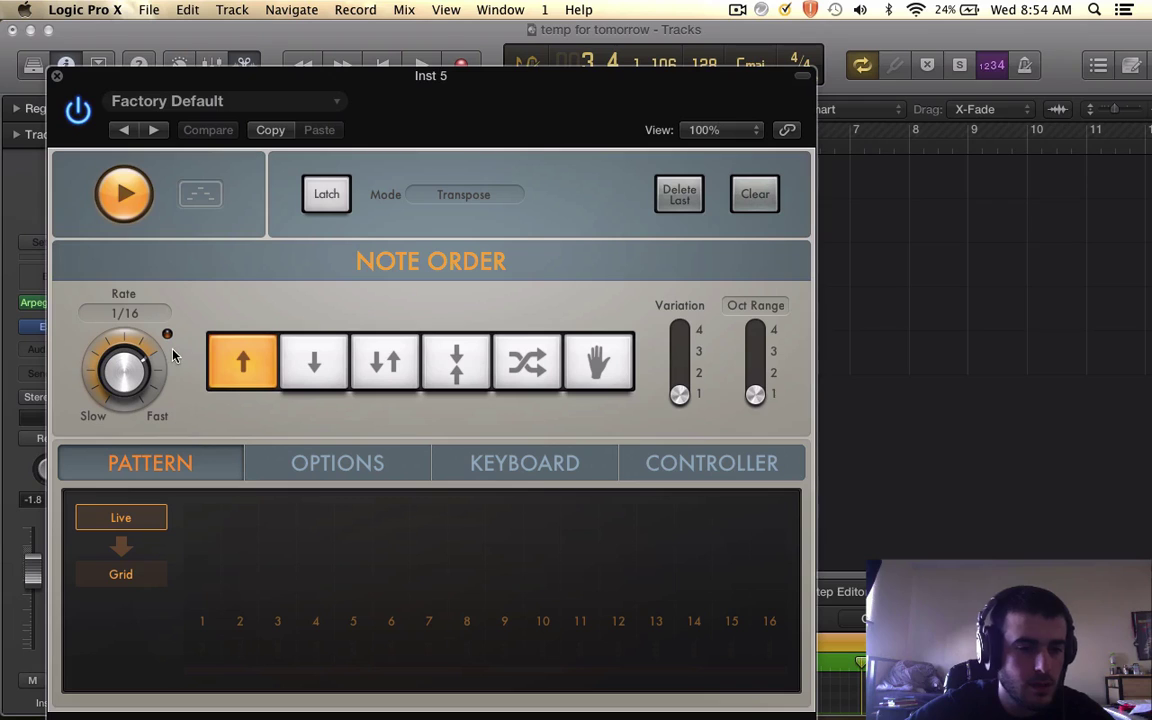
key(space)
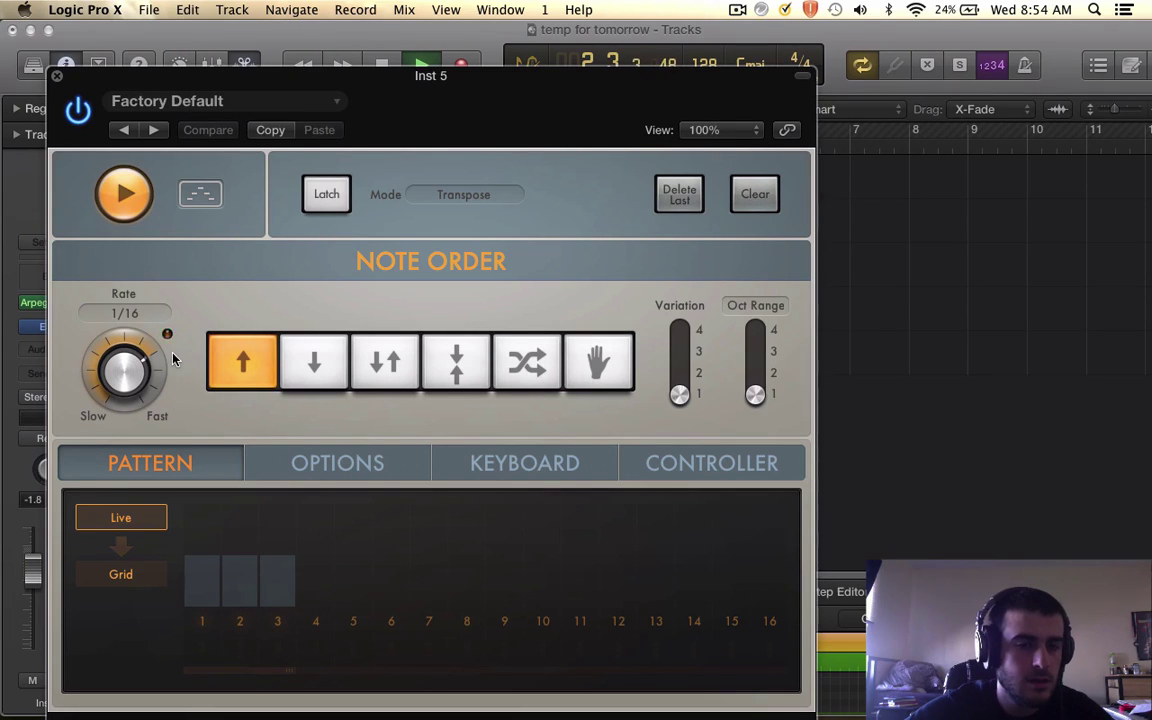
key(space)
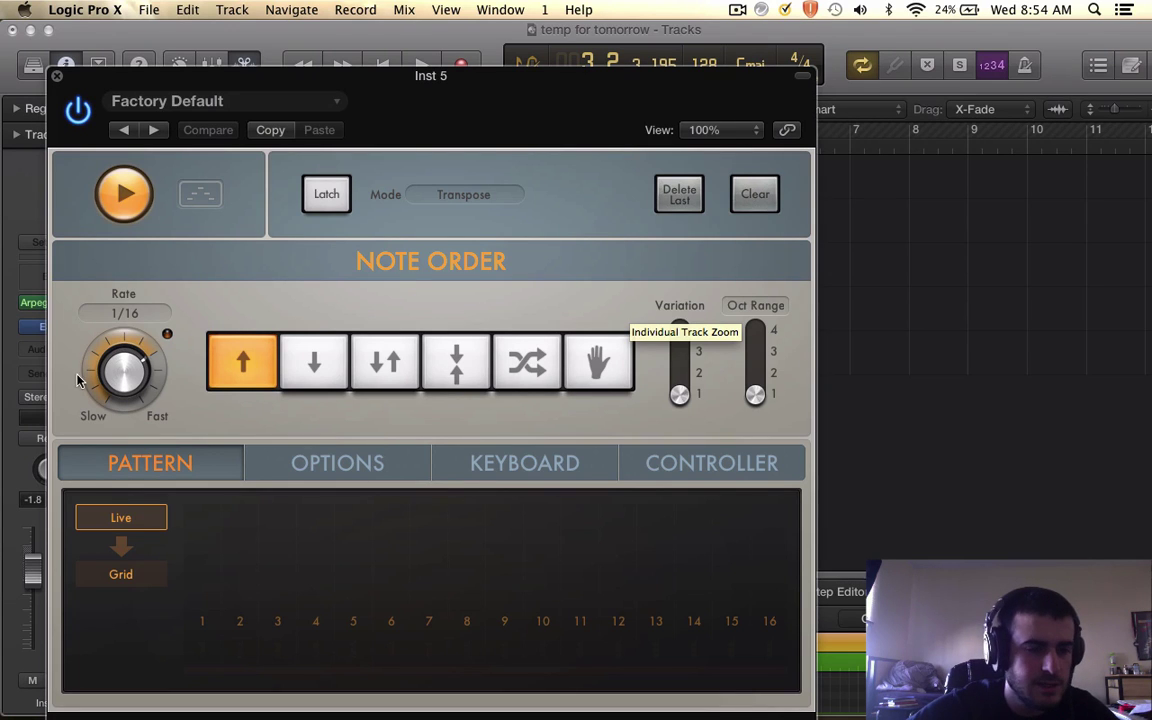
Try an Arpeggiator rate of 1/8 triplet on Inst 5, audition it, and close the plug-in window.
drag(119, 388, 113, 408)
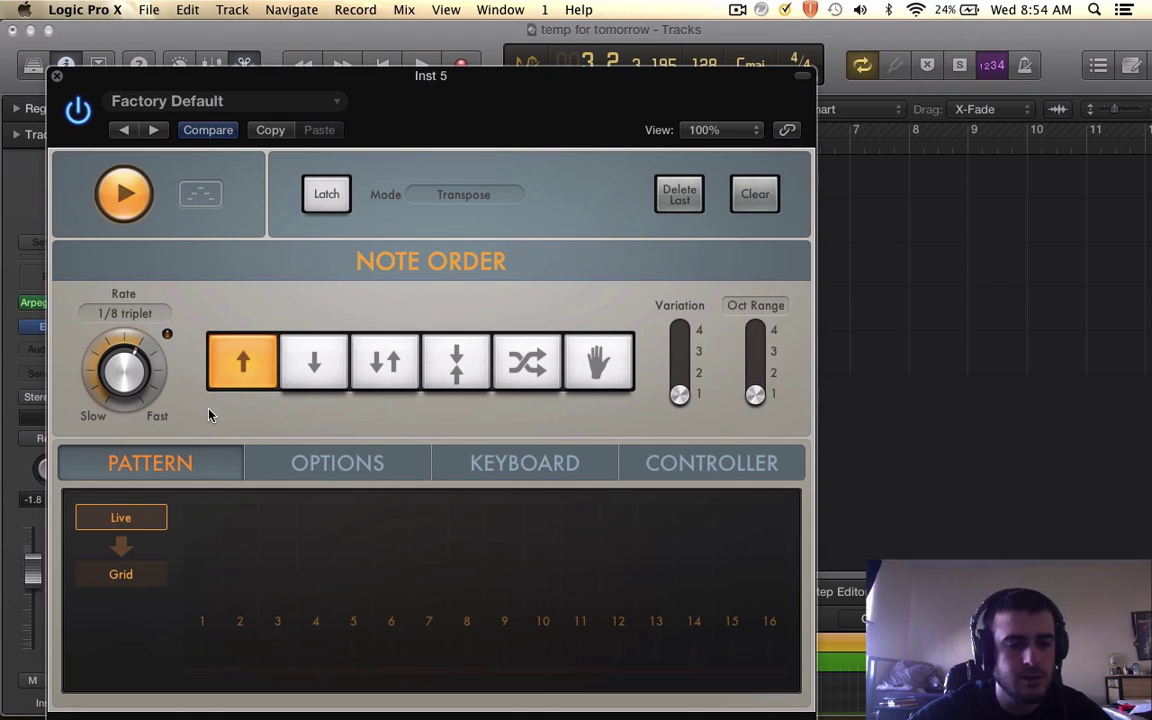
key(space)
key(space)
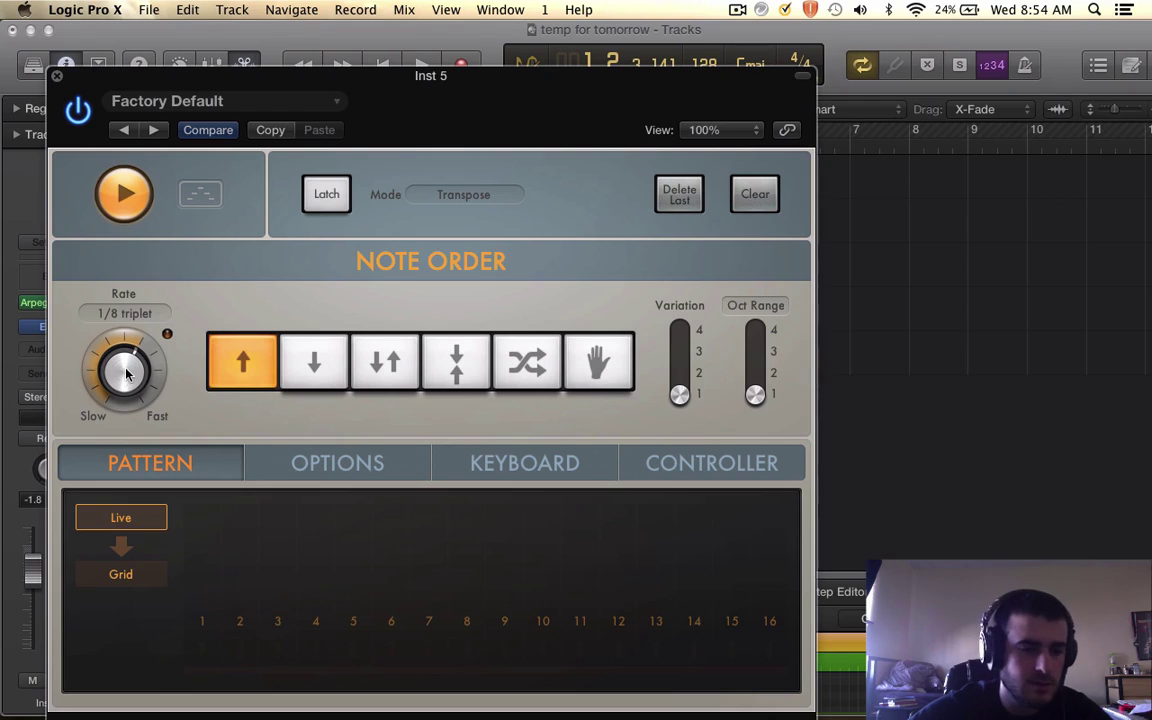
drag(126, 368, 115, 402)
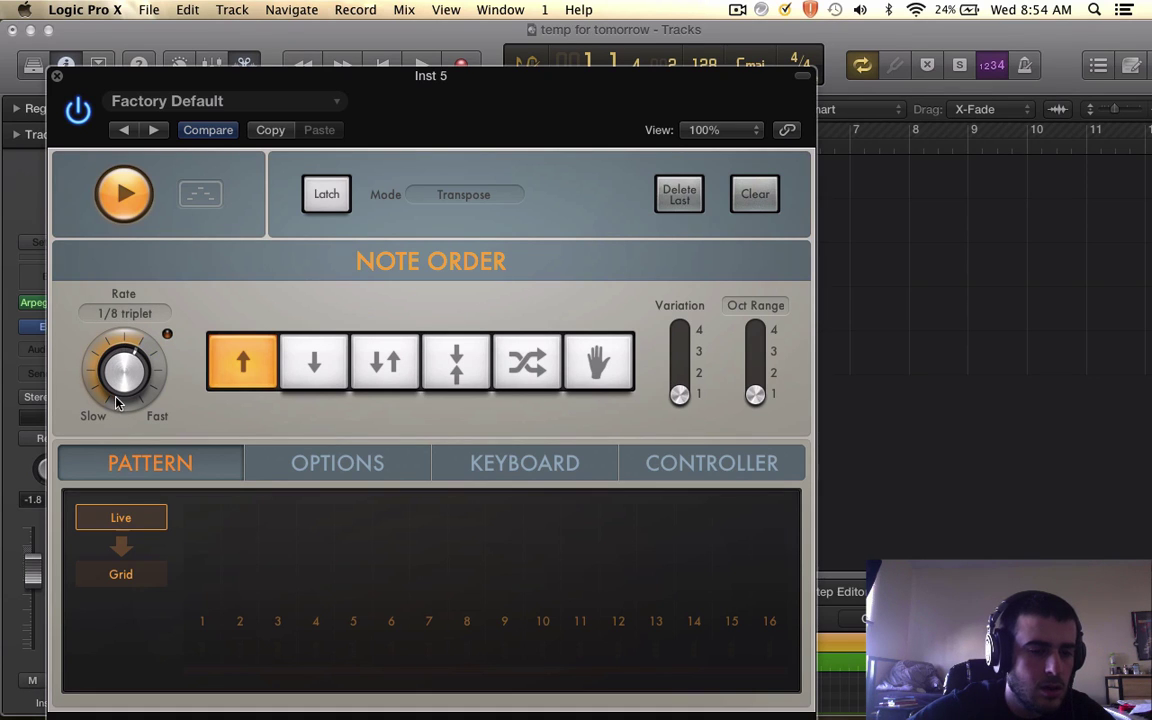
click(57, 75)
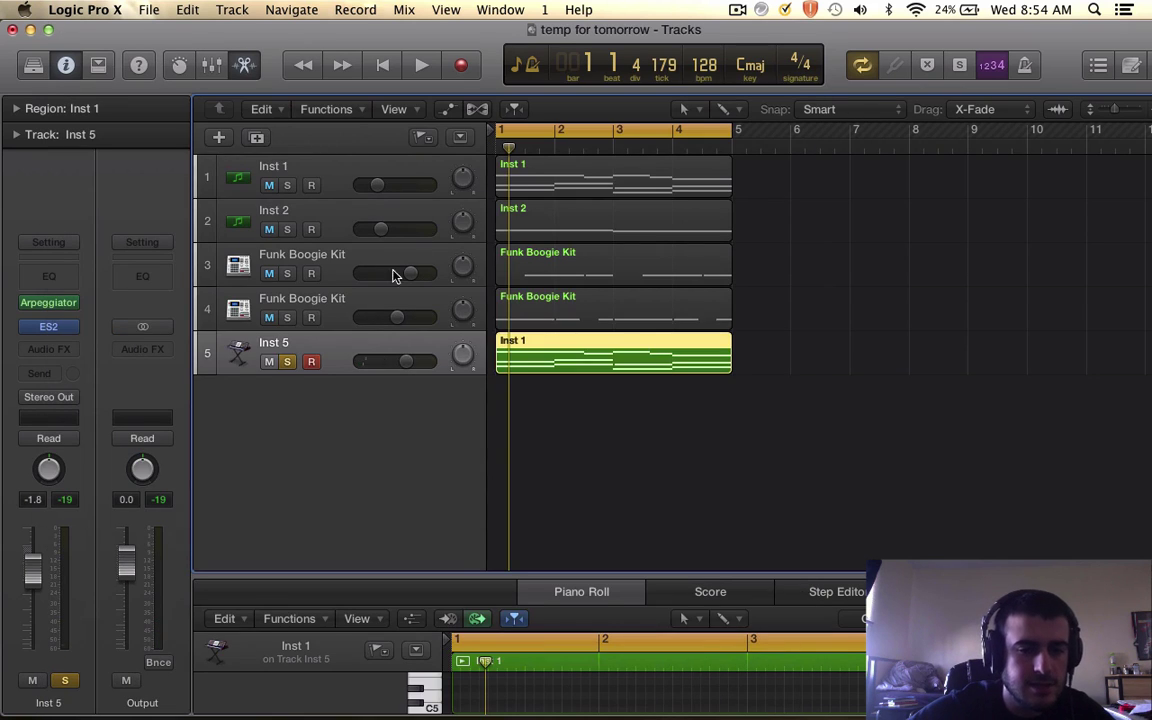
Open the Arpeggiator on the Inst 1 track to check its rate setting, and close it.
click(345, 180)
click(50, 280)
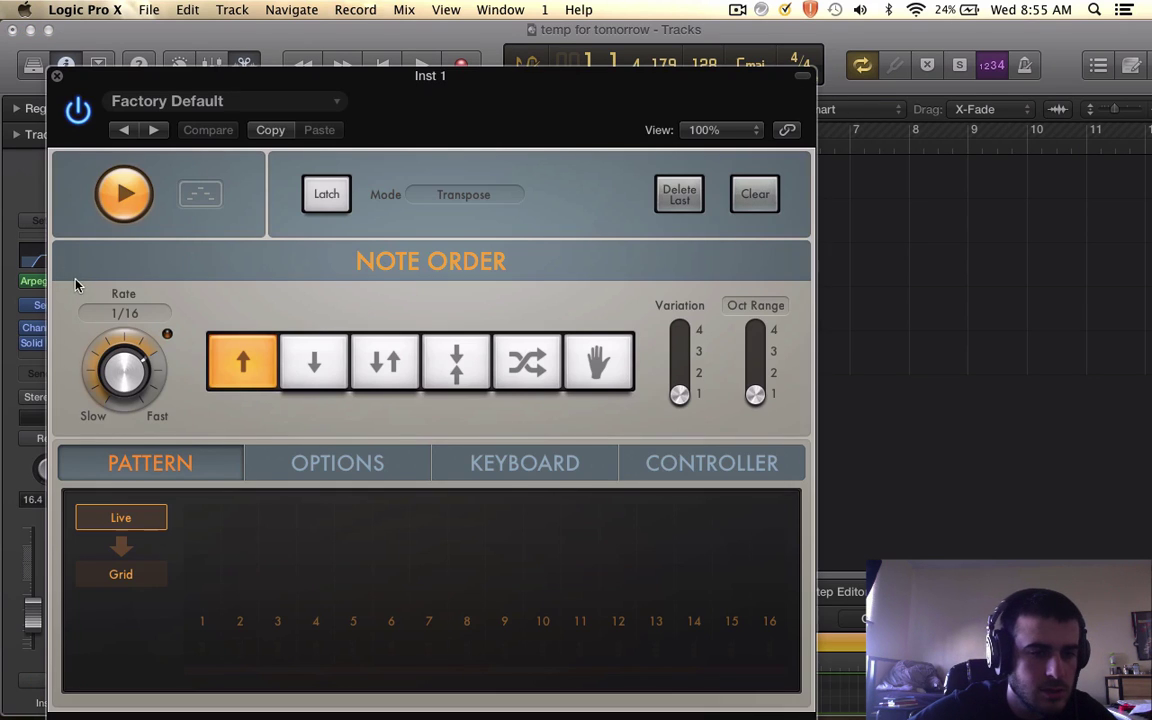
click(57, 75)
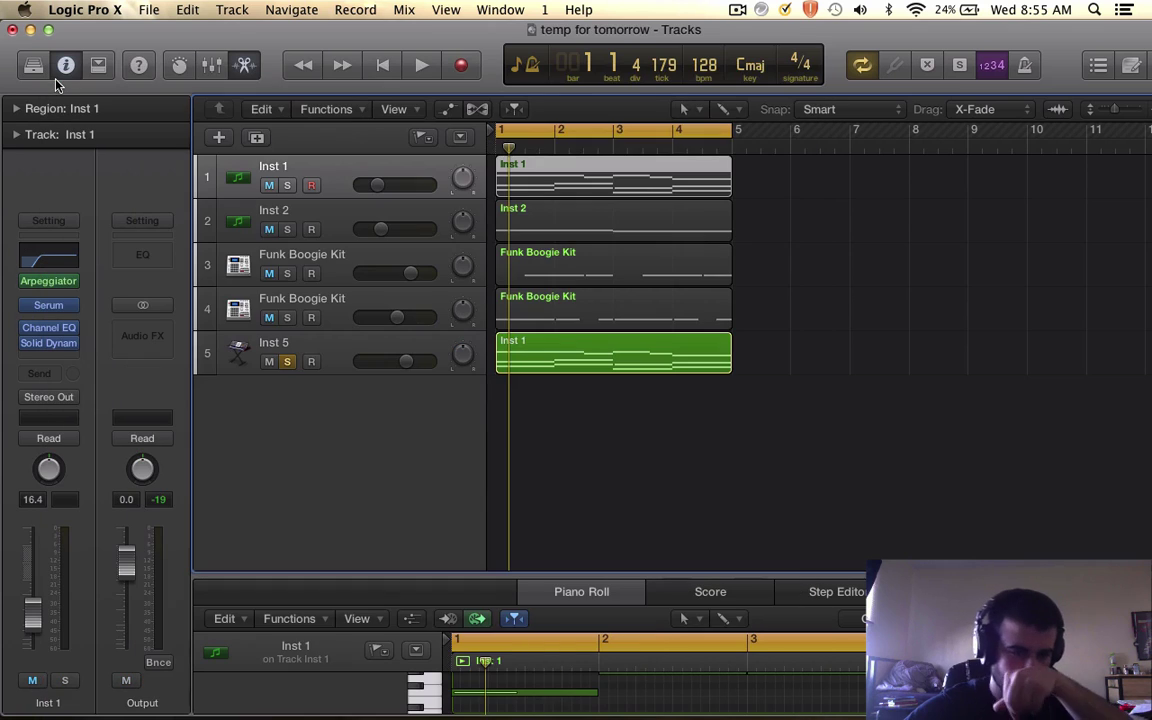
Reopen the Arpeggiator on Inst 5 and set its rate to 1/16.
click(340, 345)
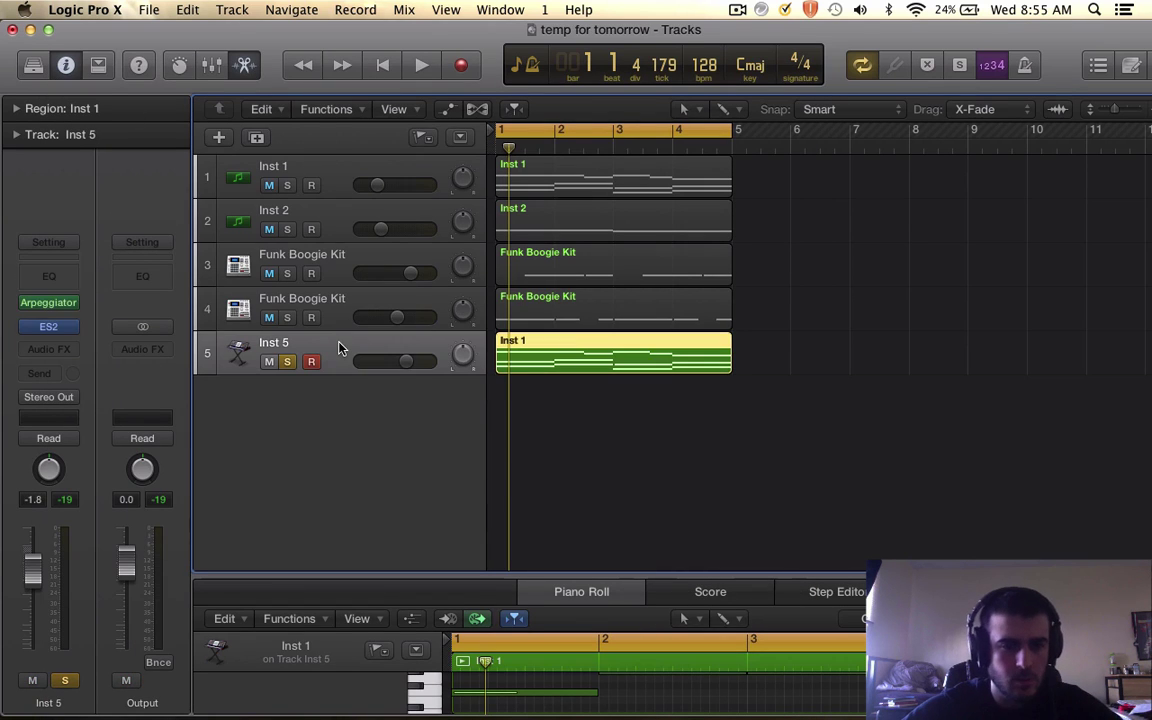
click(48, 302)
drag(118, 360, 117, 347)
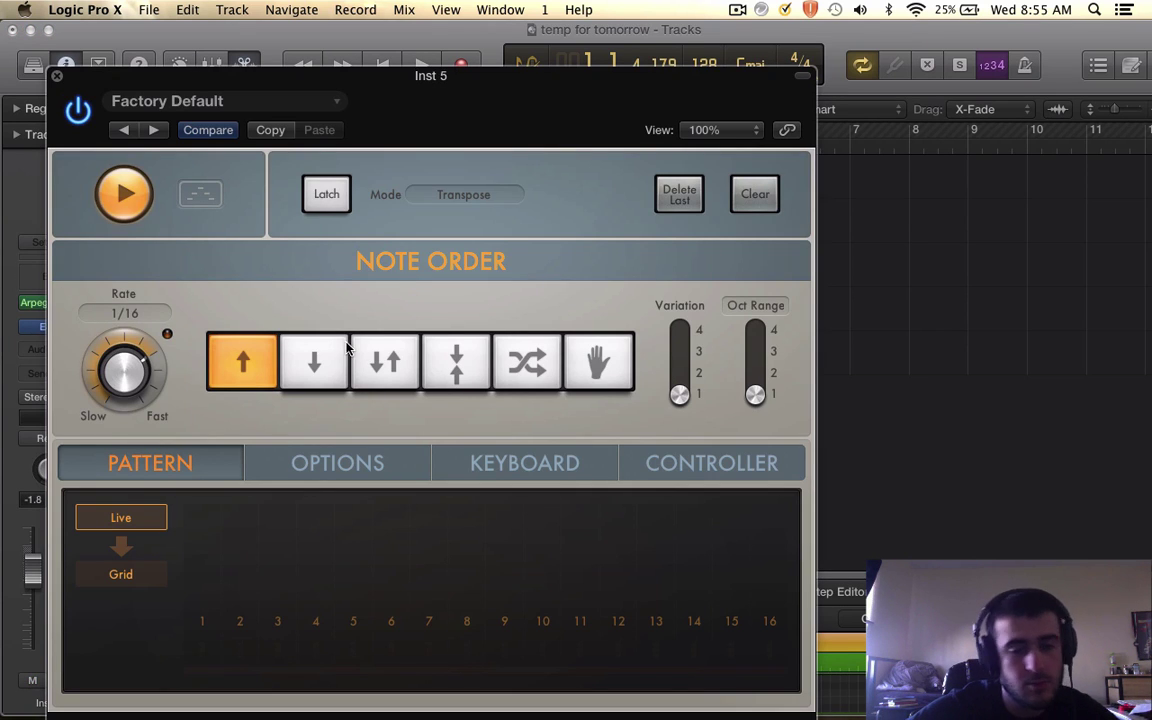
Audition the 1/16 arpeggio on Inst 5 and try the Grid pattern mode in the Arpeggiator.
key(space)
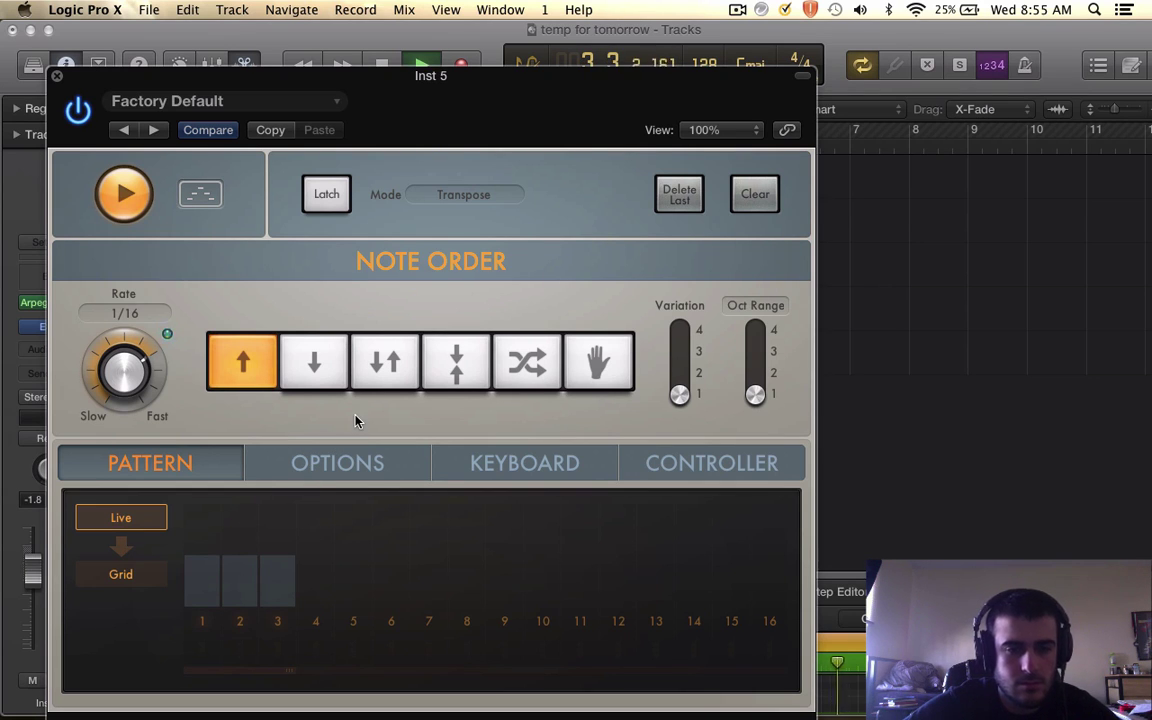
key(space)
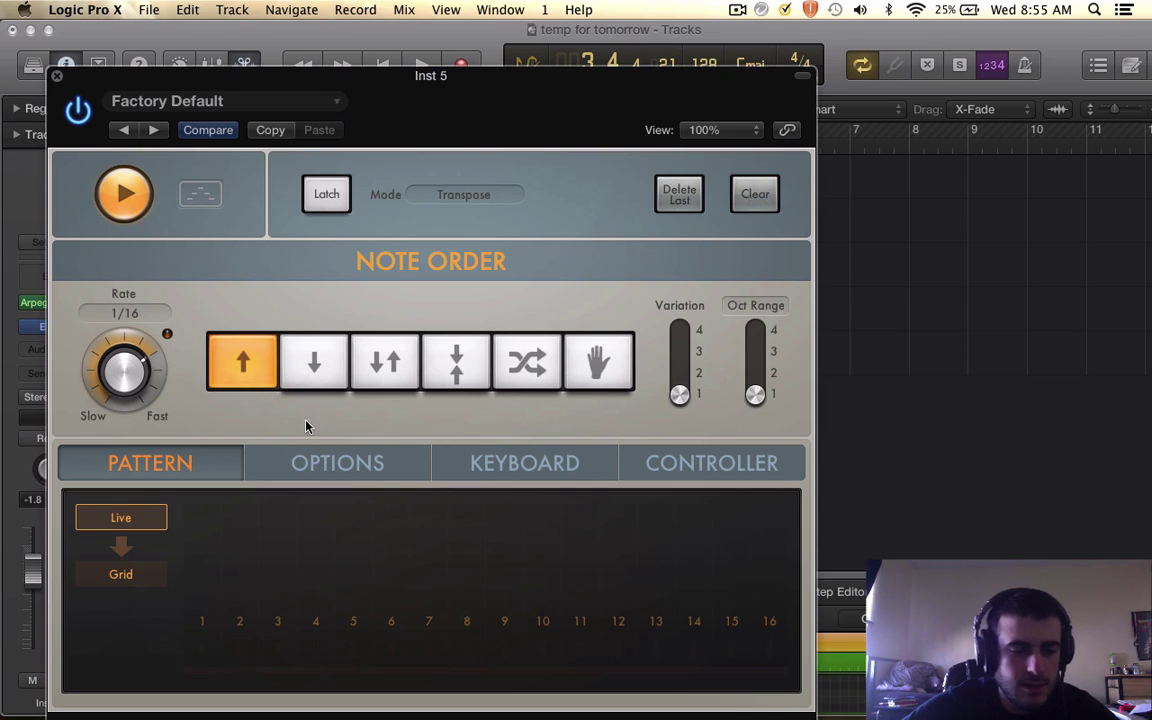
click(149, 574)
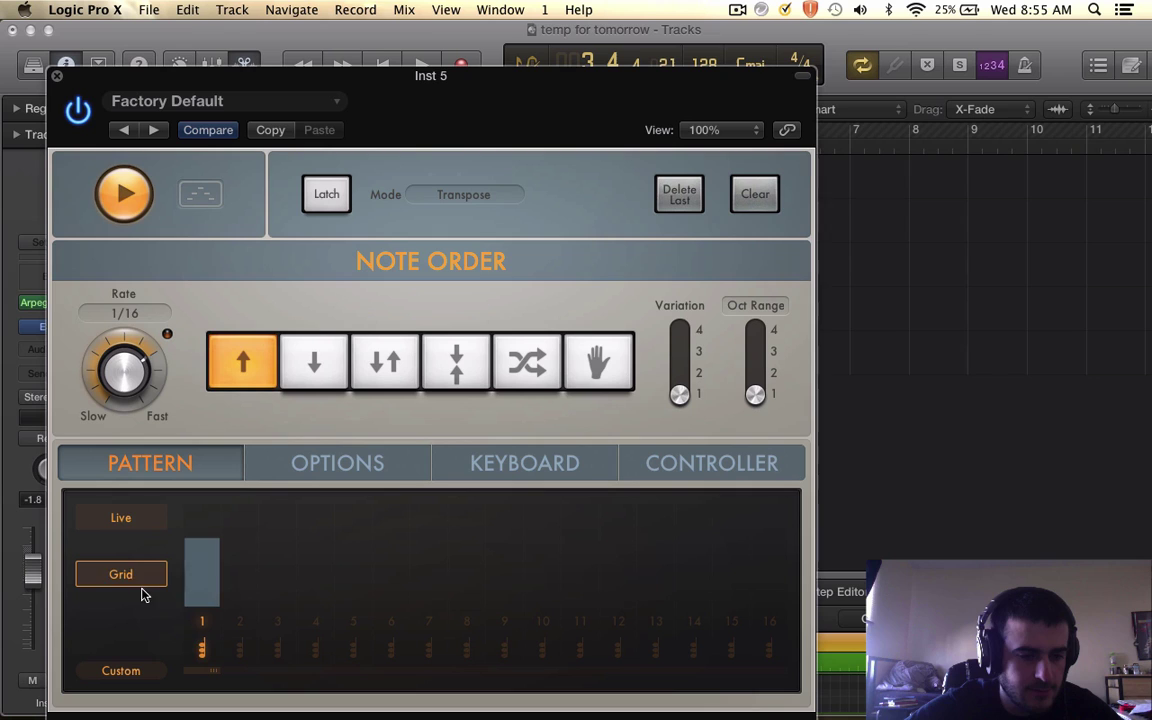
click(201, 648)
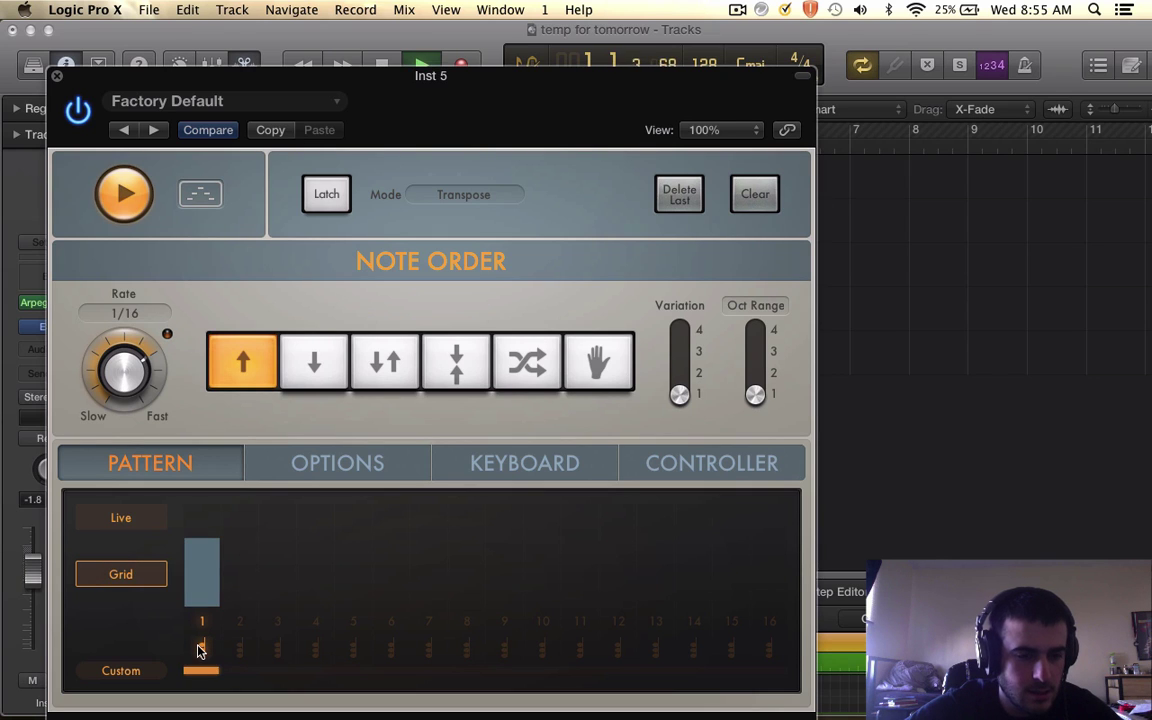
Try Arpeggiator rates of 1/8 and 1/8 triplet in Grid mode, playing back the chord region with each.
mouse_move(130, 378)
mouse_down()
mouse_move(114, 373)
mouse_move(112, 385)
mouse_up()
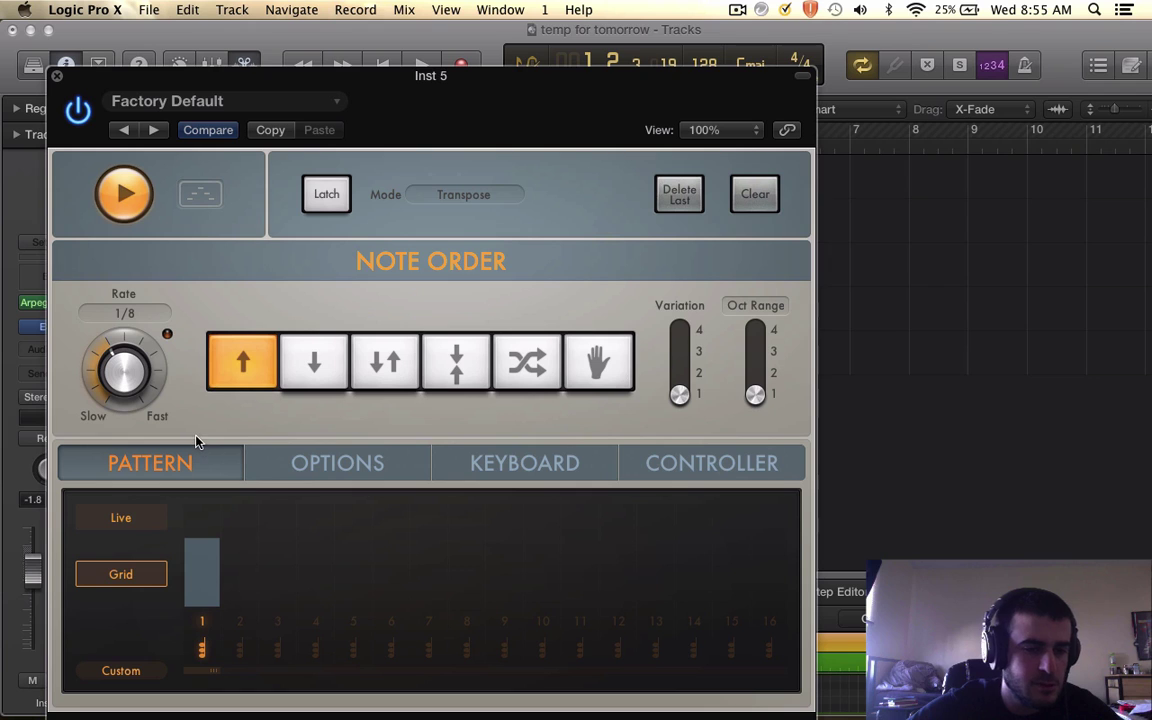
key(space)
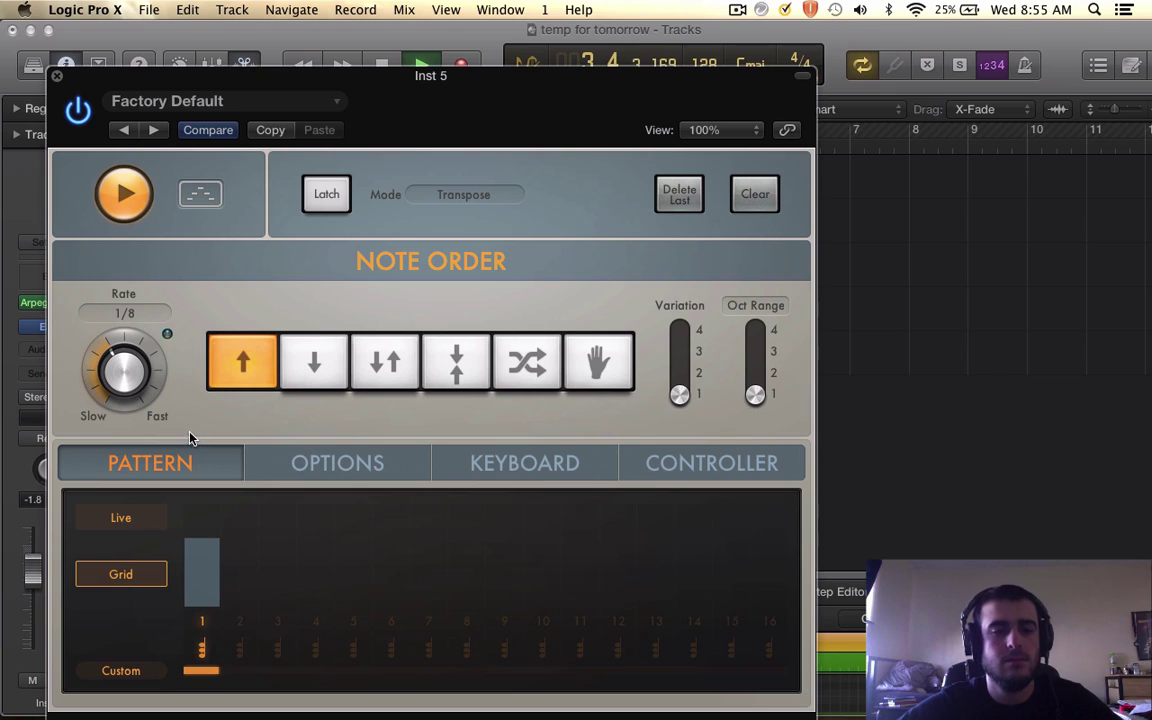
key(space)
drag(128, 390, 221, 432)
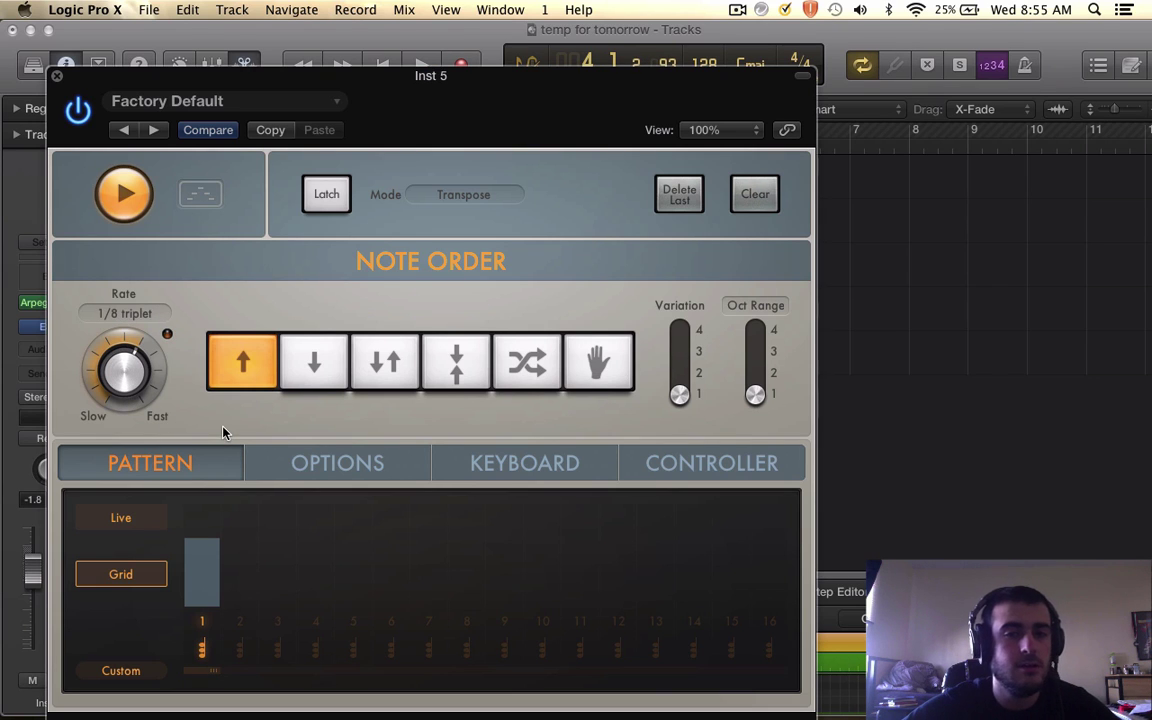
key(space)
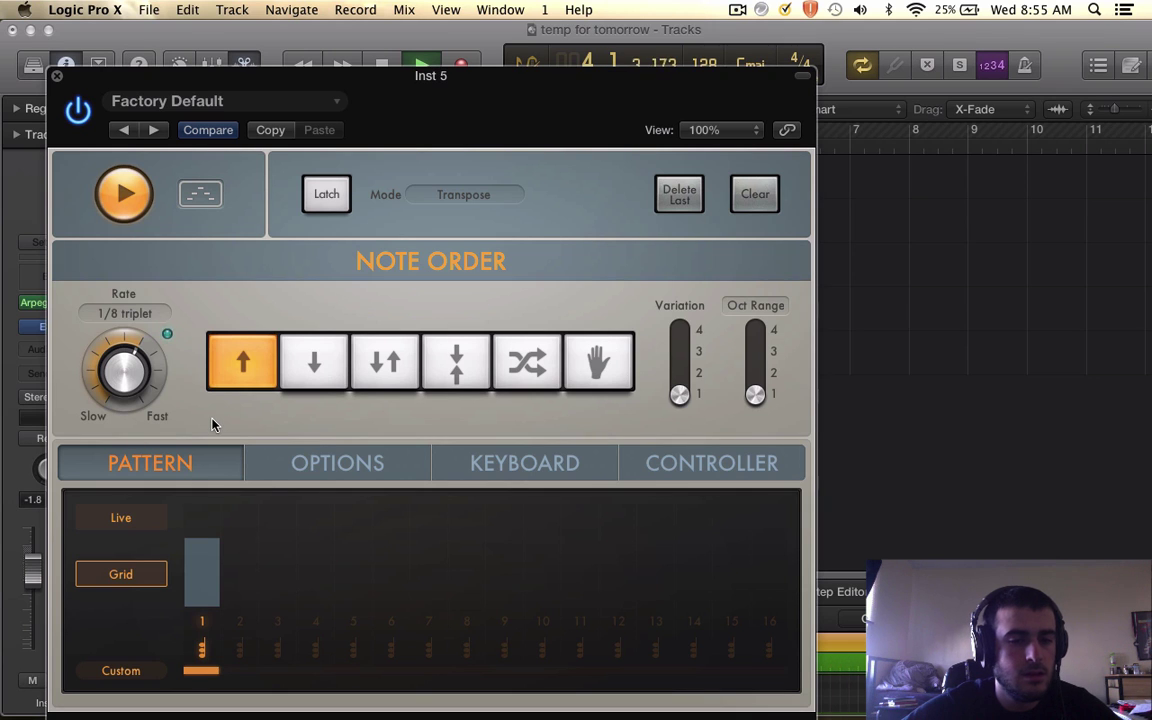
key(space)
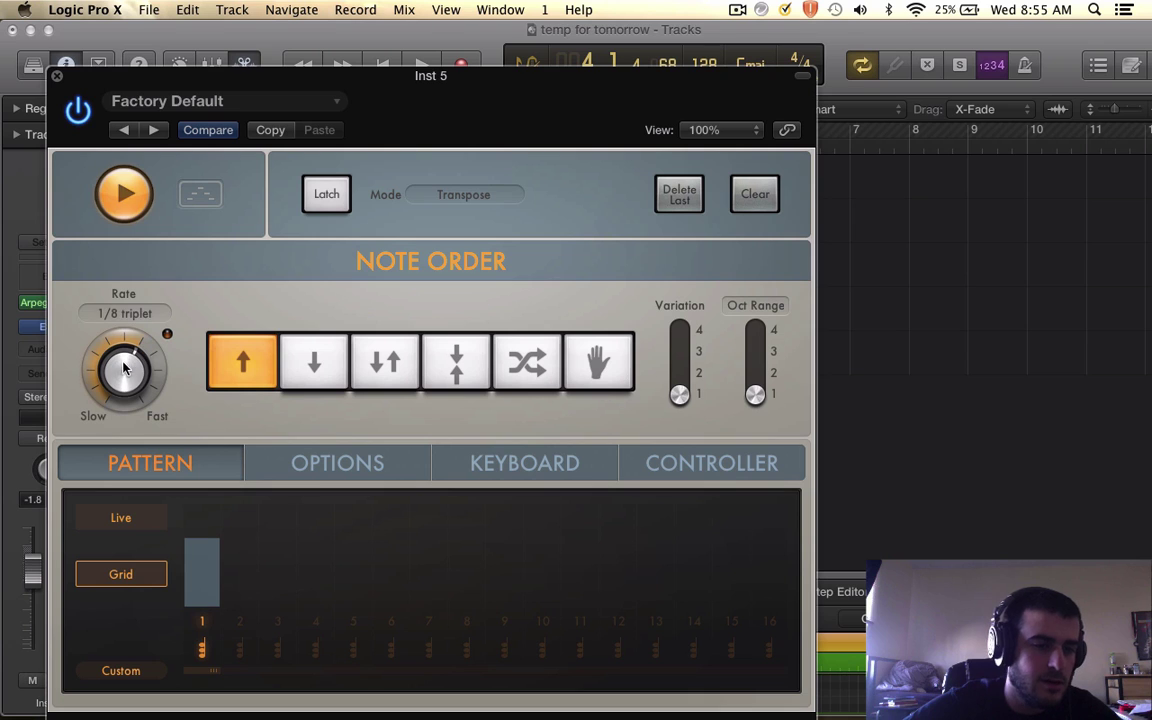
Return the Arpeggiator rate to 1/16 and the pattern mode to Live.
drag(124, 372, 124, 365)
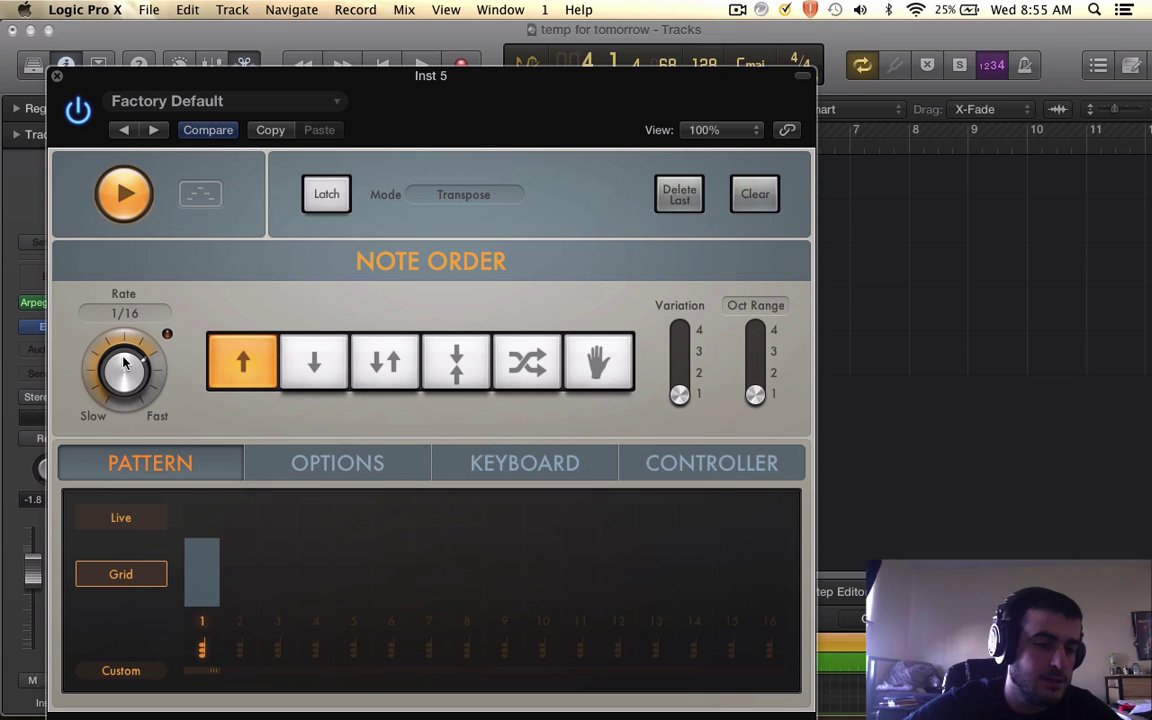
click(122, 516)
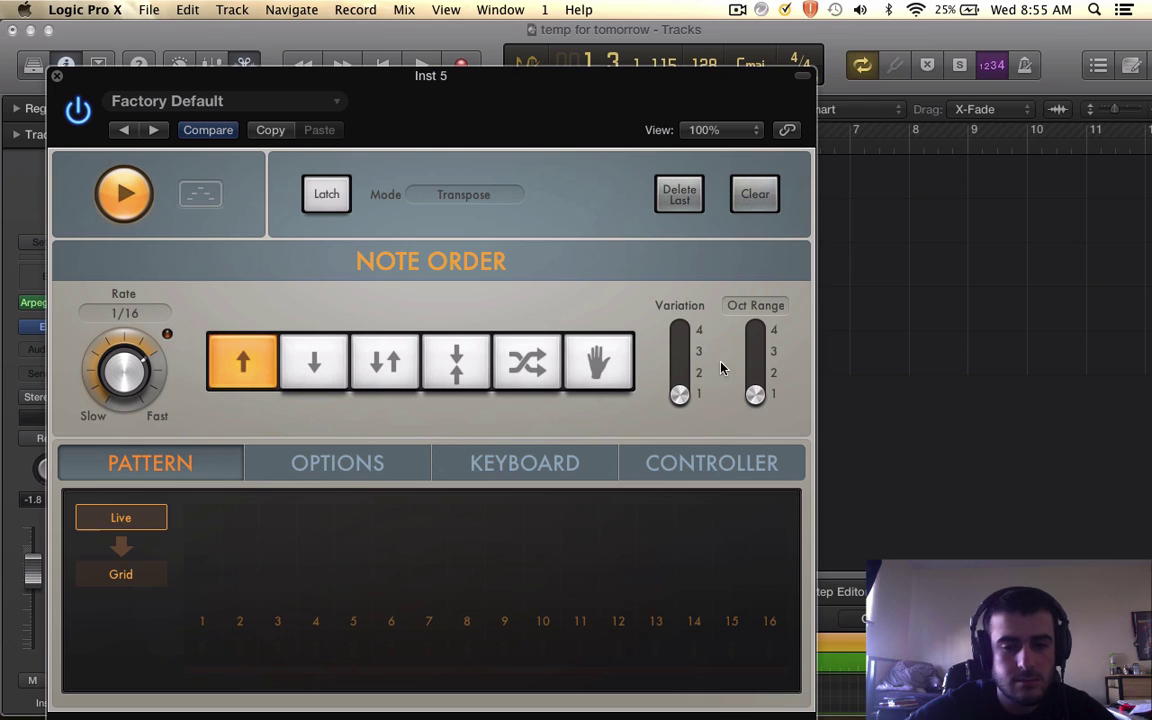
Audition the arpeggio with Variation 4 and try the descending note order, restoring Variation 1 and the ascending order.
click(678, 331)
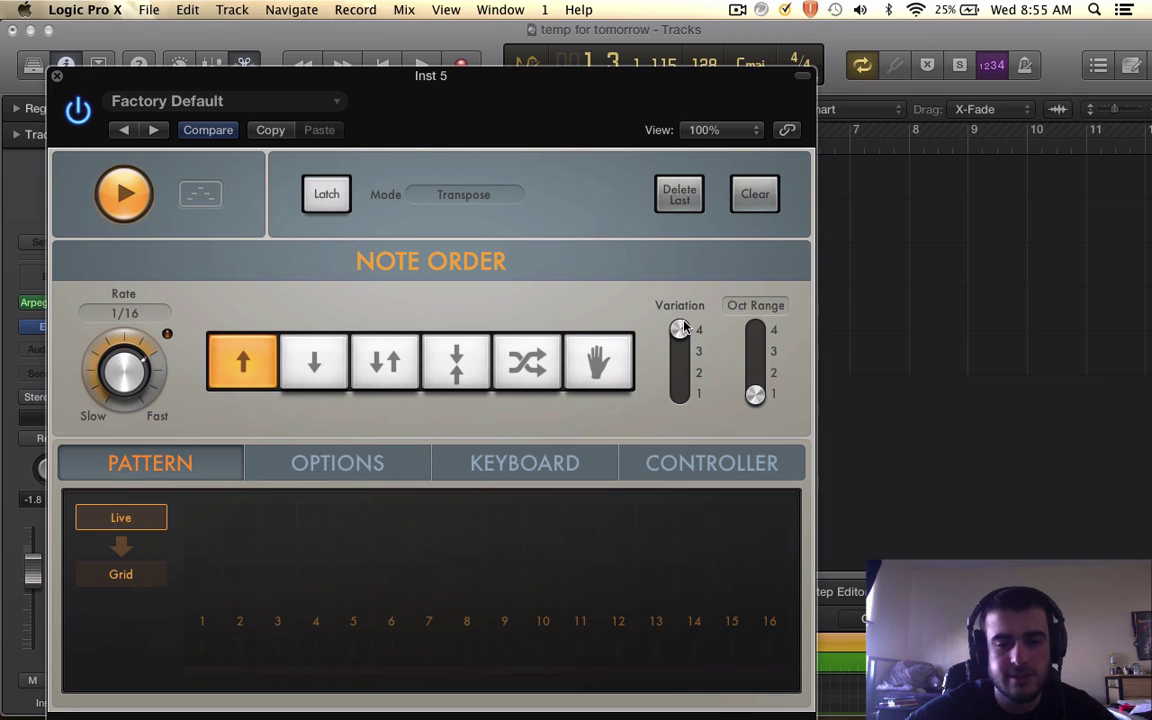
key(space)
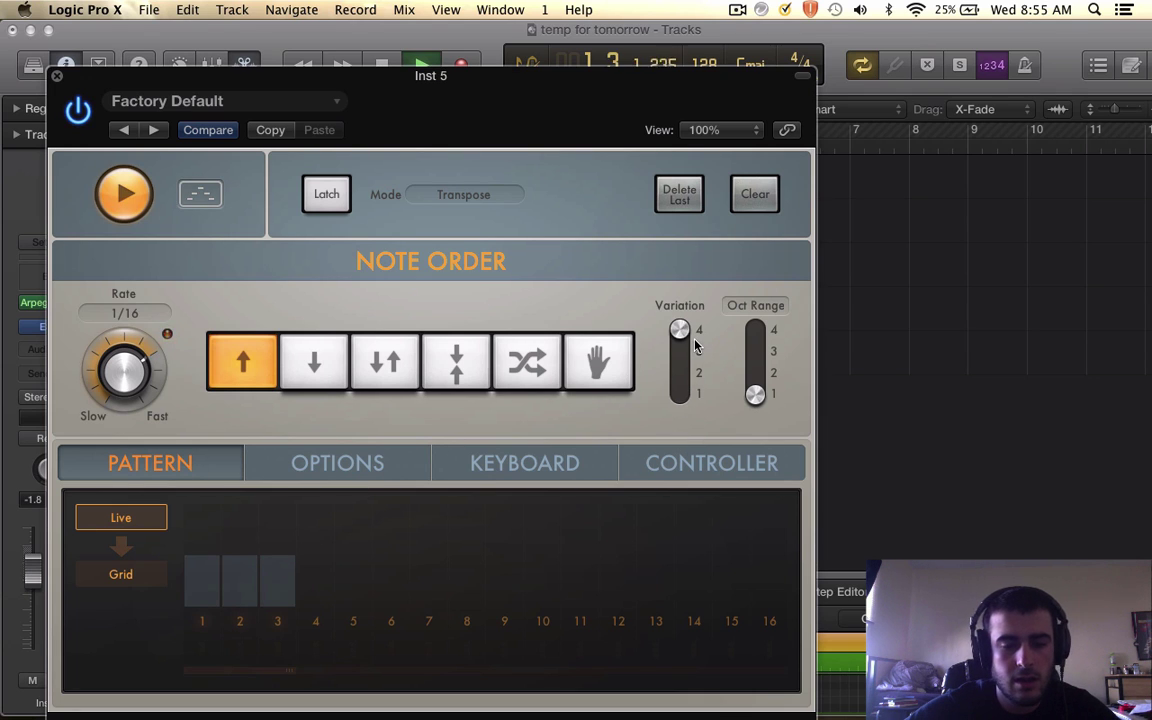
key(space)
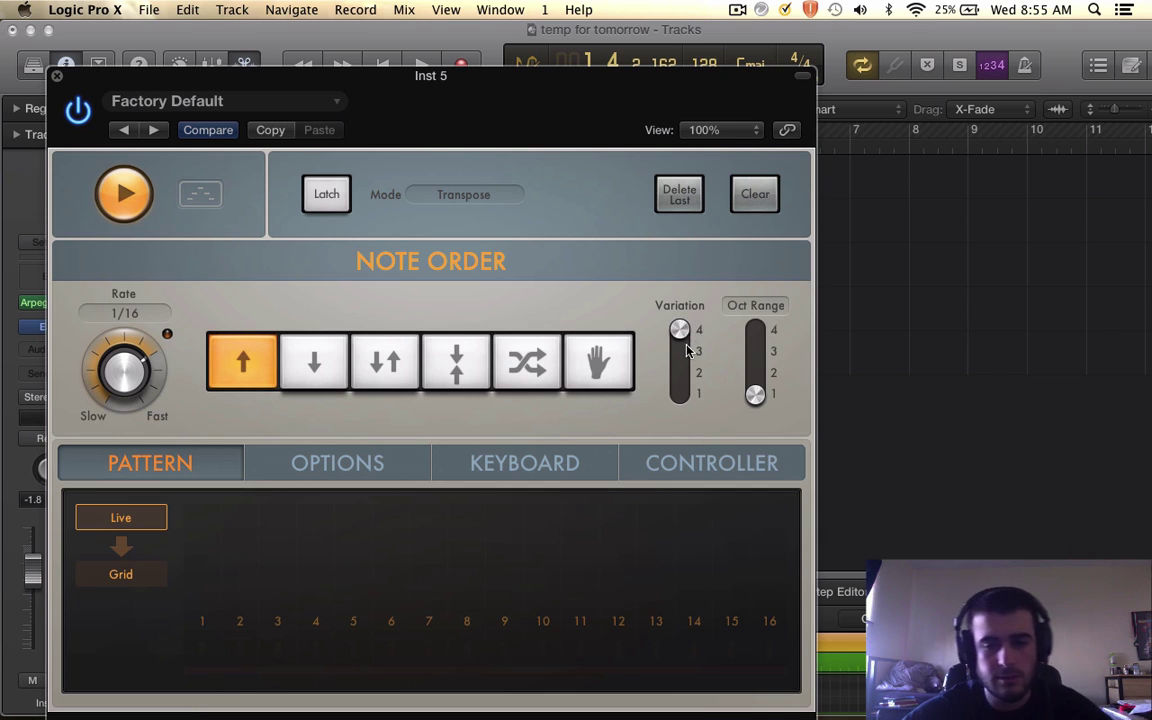
drag(680, 331, 680, 378)
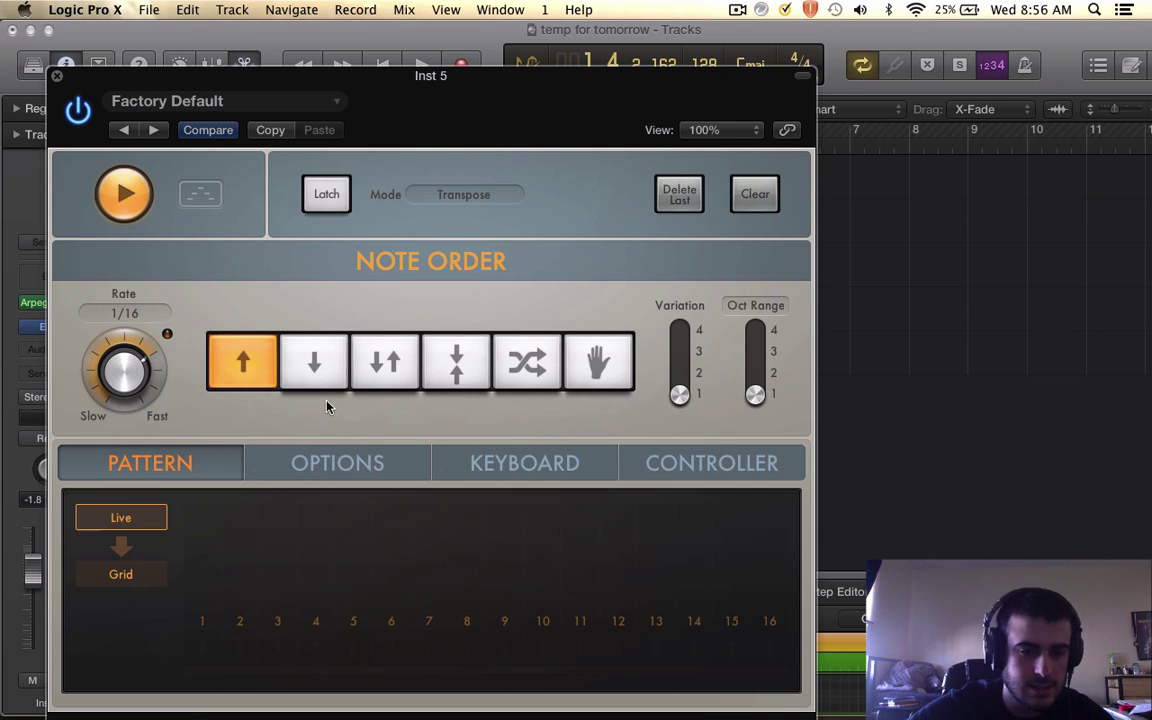
click(314, 367)
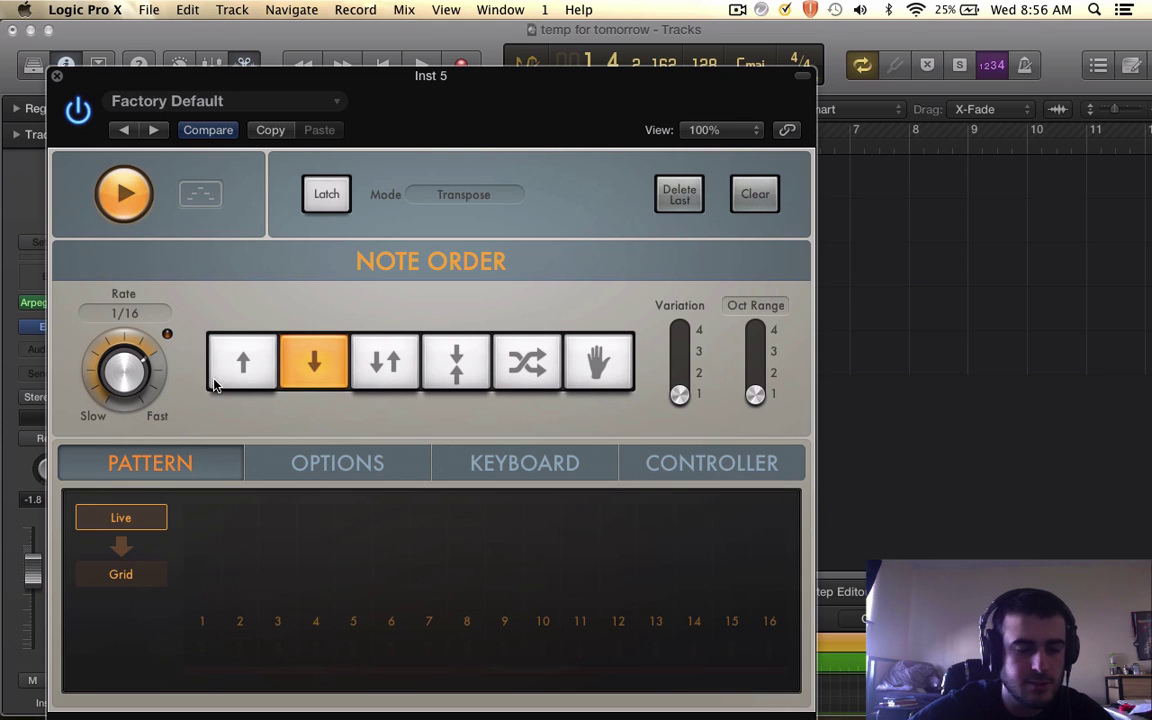
click(229, 374)
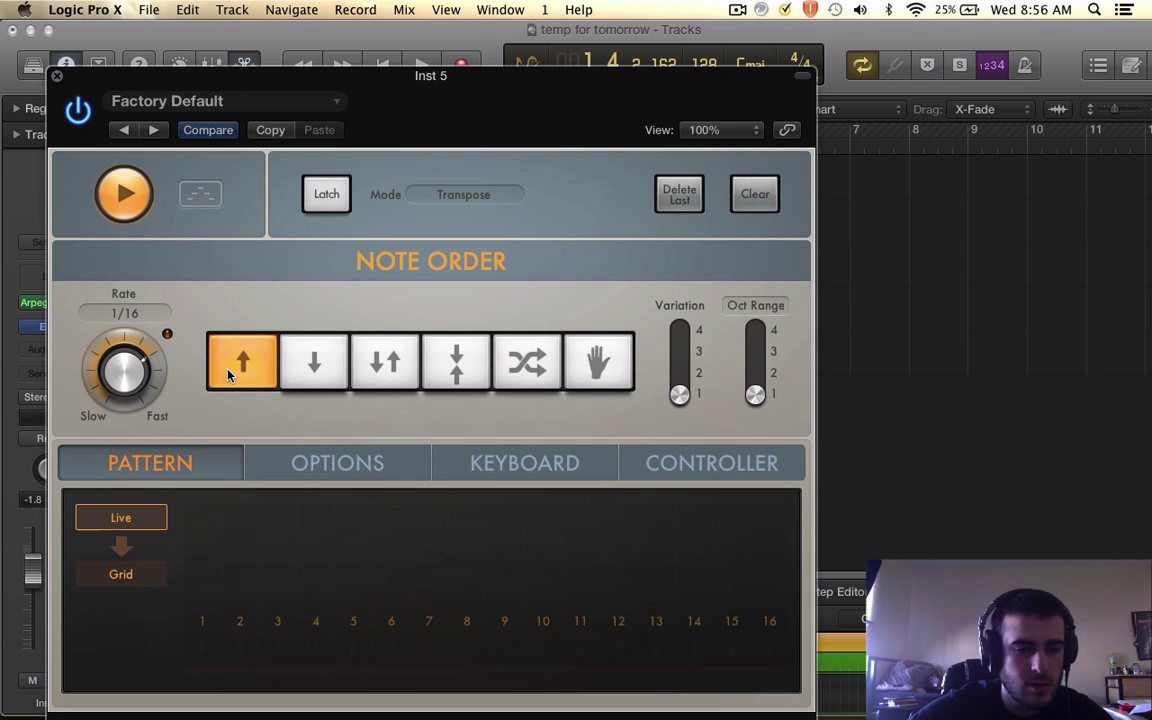
Enlarge the Piano Roll editor and close the Arpeggiator window to reveal the chord region's notes.
click(839, 577)
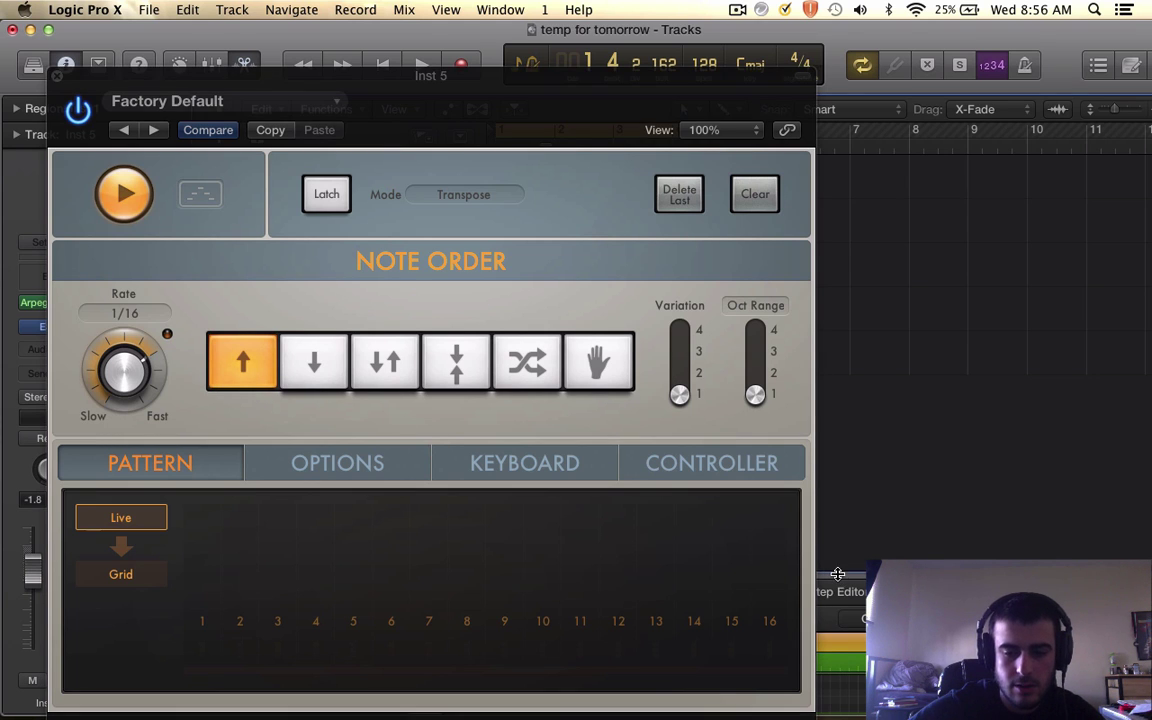
drag(838, 574, 838, 352)
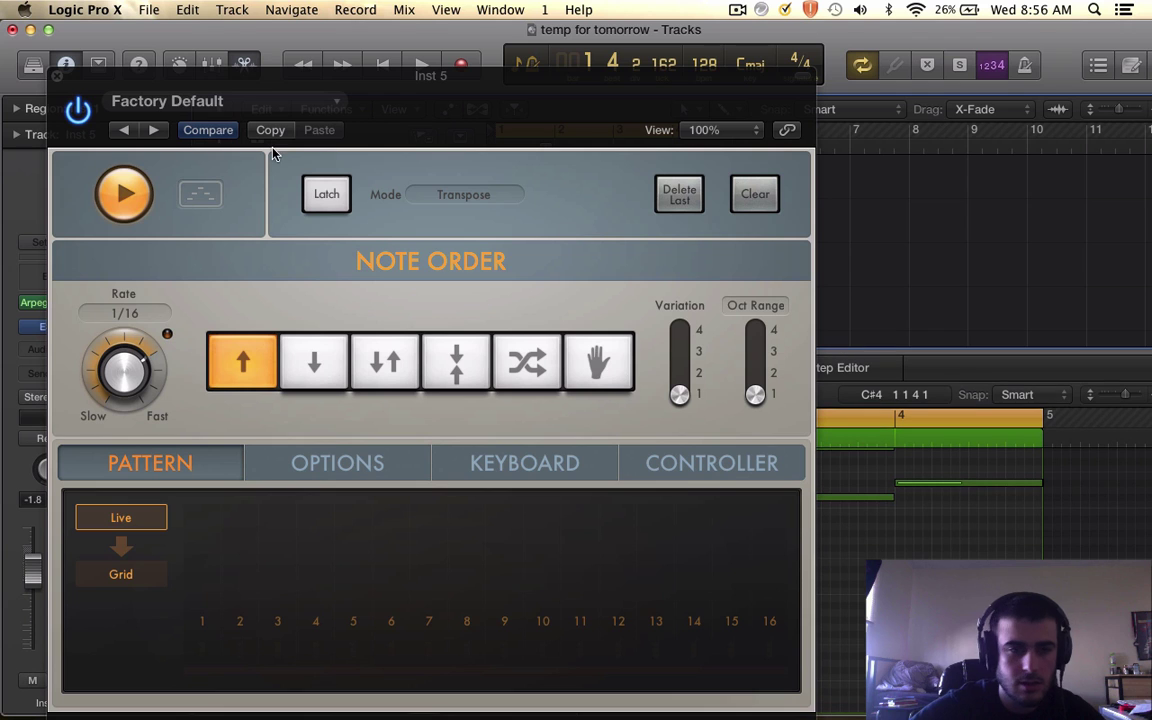
click(55, 78)
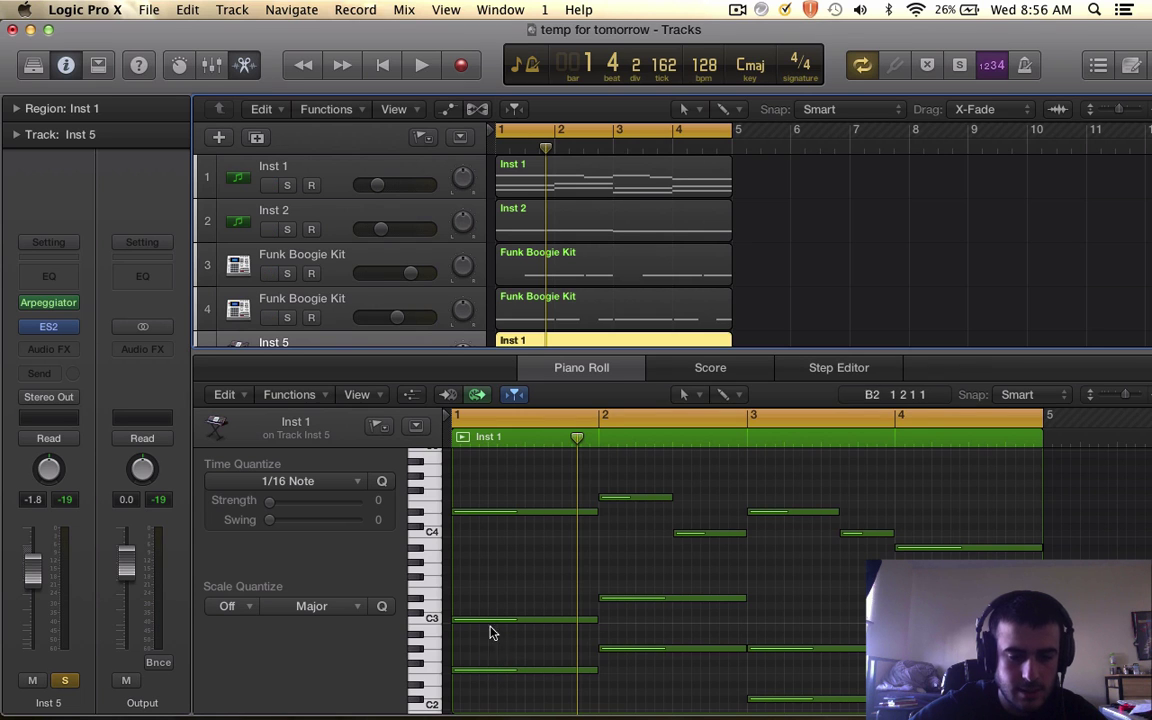
Open and close the ES2 window, and reopen the Arpeggiator on the Inst 5 track.
click(50, 330)
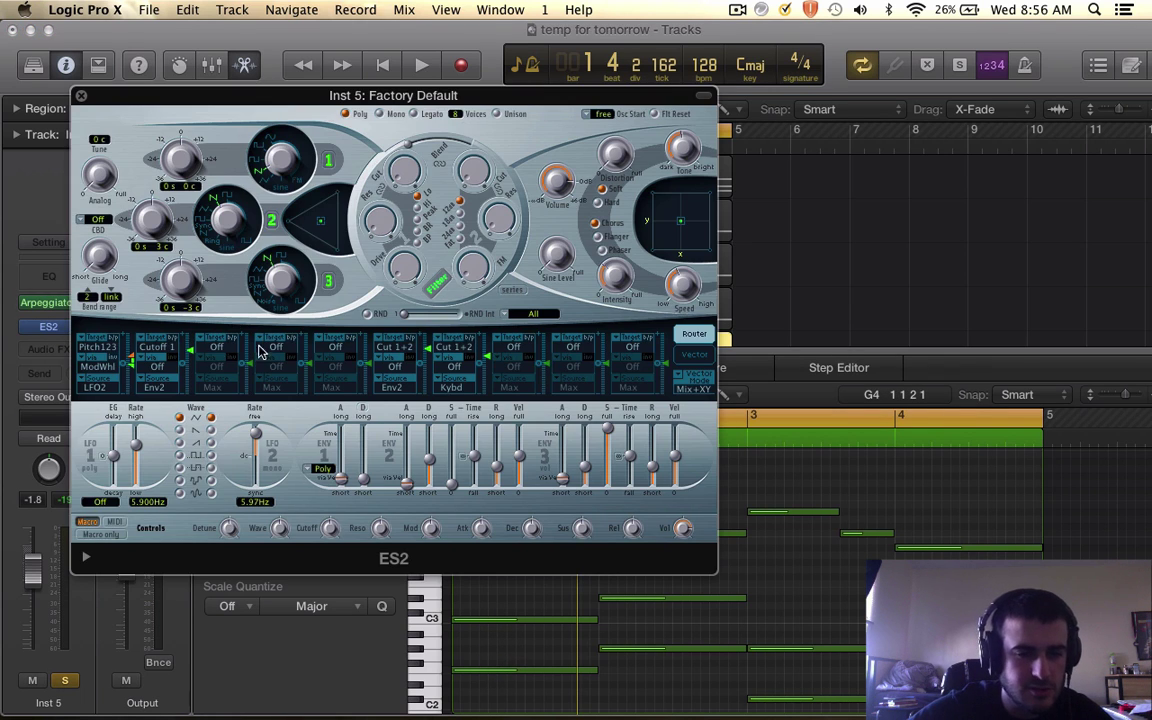
click(82, 97)
click(57, 301)
click(55, 303)
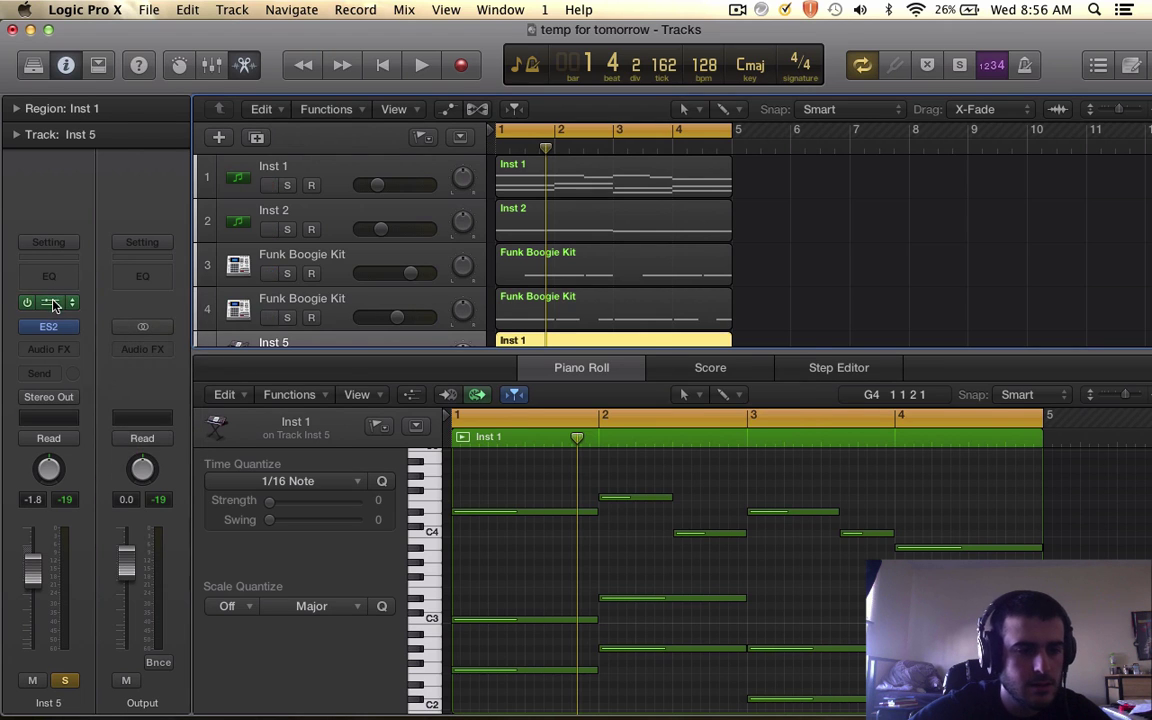
click(50, 302)
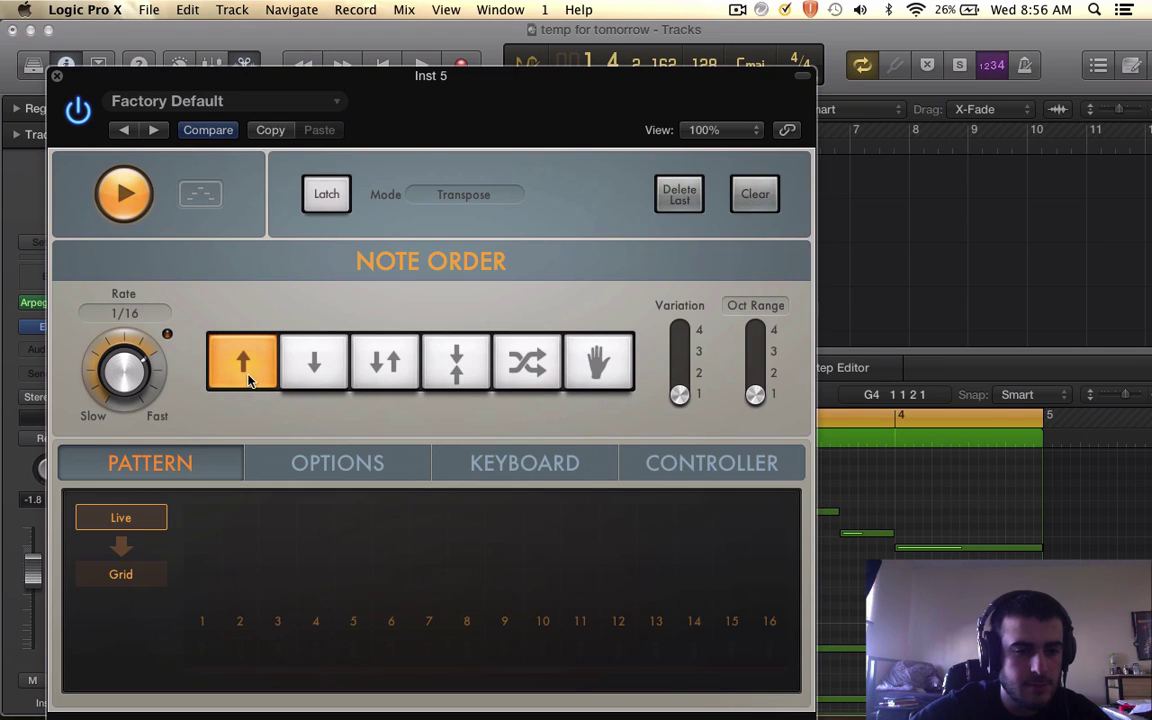
Audition the arpeggio with the descending note order, and switch back to the ascending order.
click(314, 370)
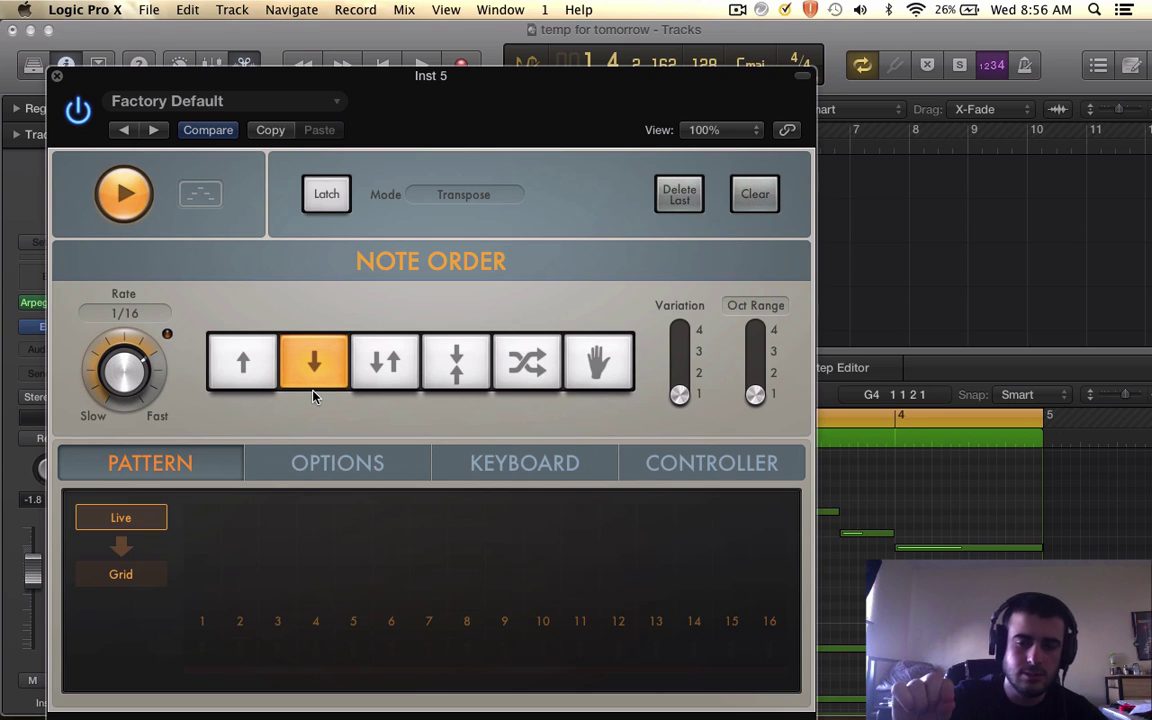
key(space)
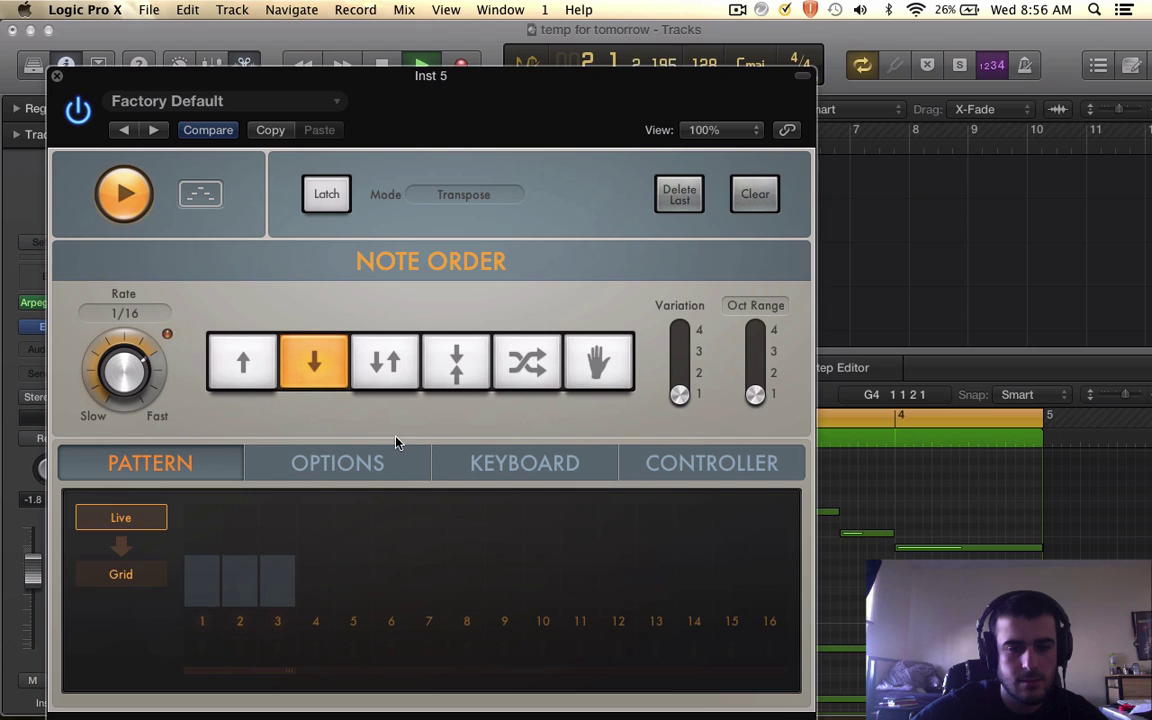
key(space)
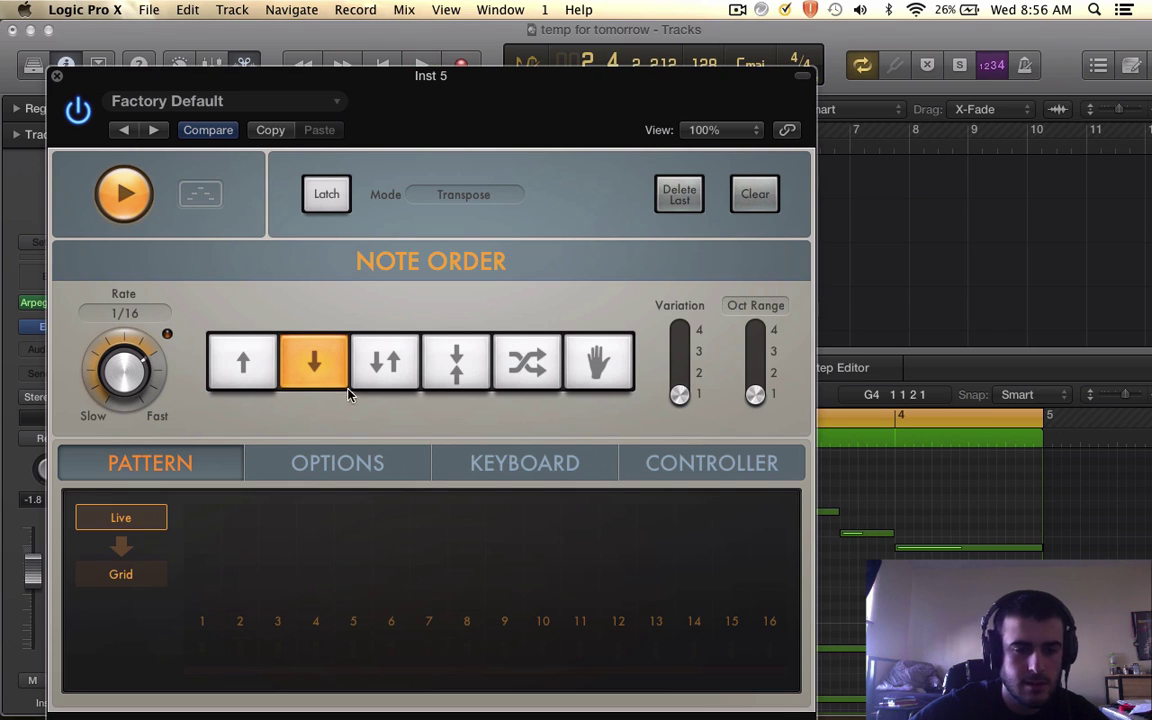
click(240, 360)
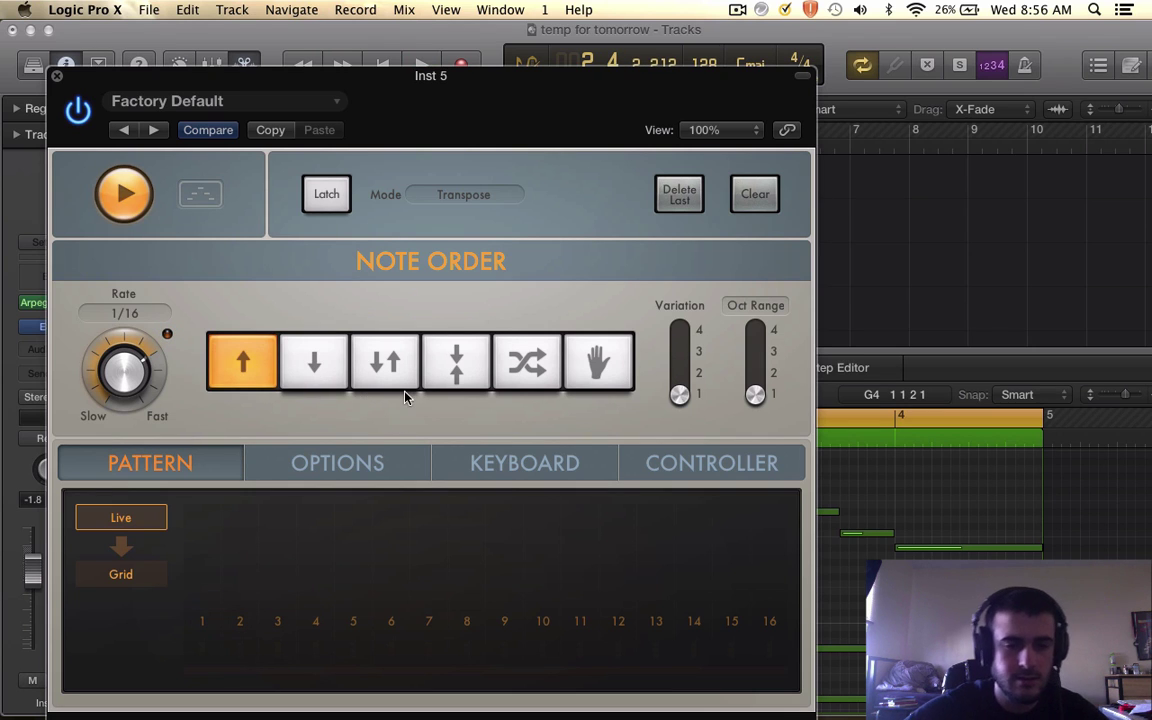
Audition the arpeggio with the combined up/down note order, and switch back to the ascending order.
click(386, 362)
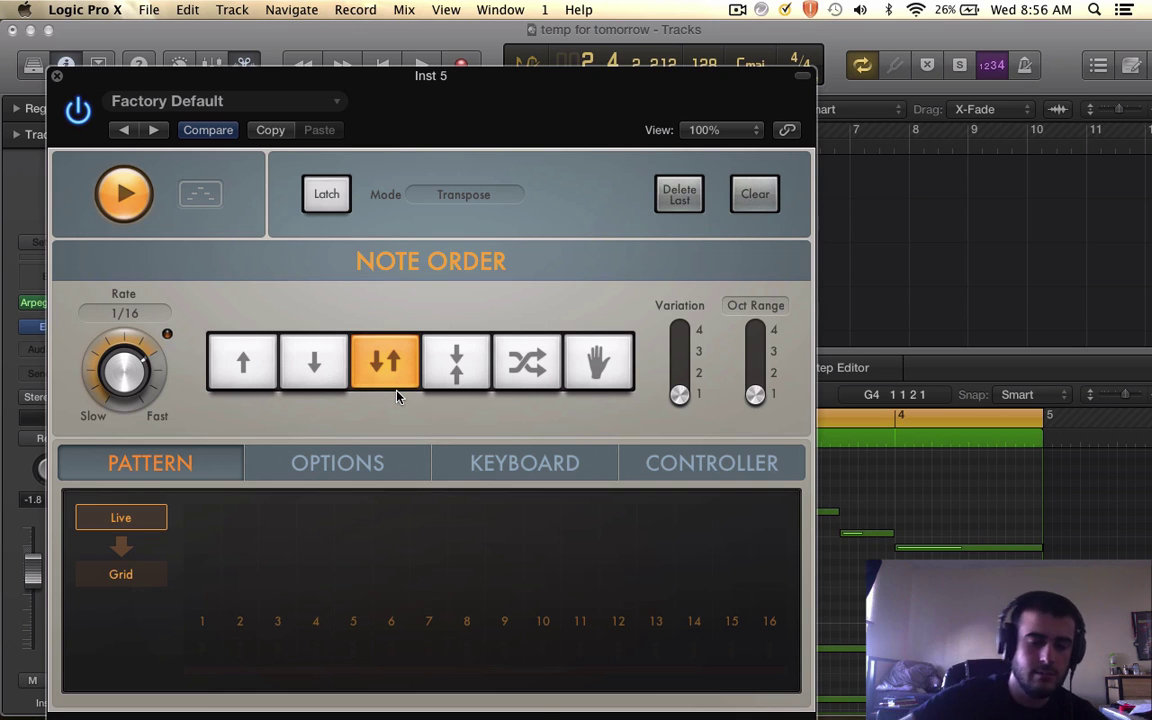
key(space)
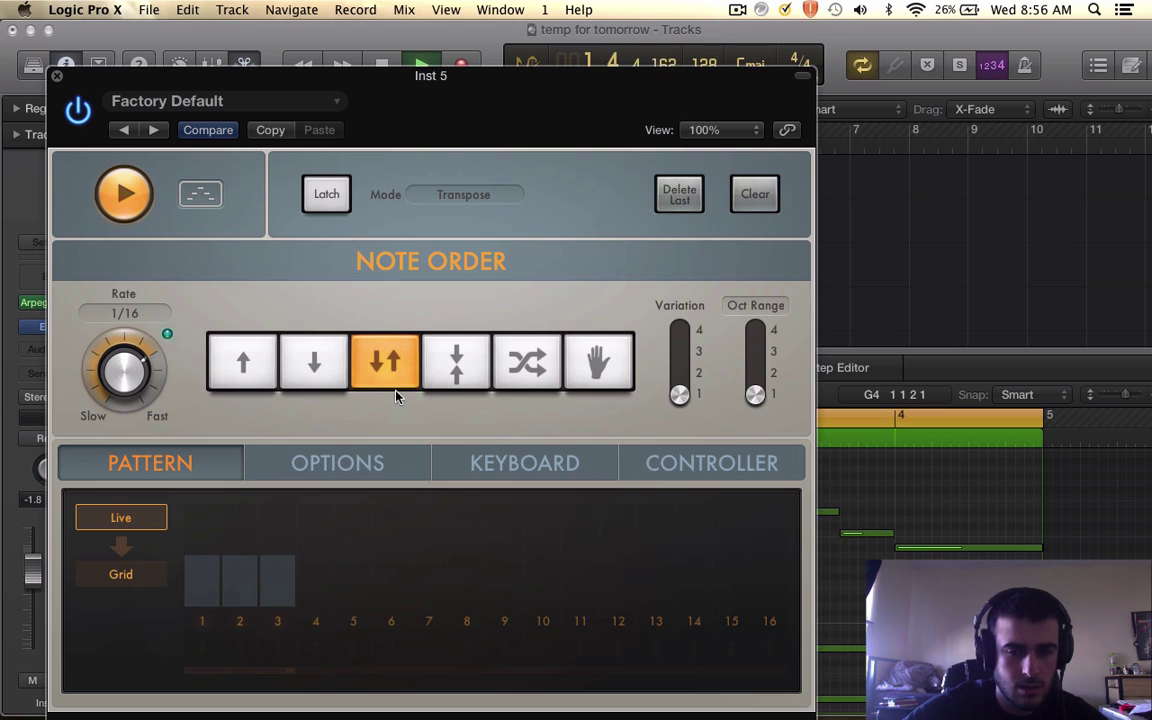
key(space)
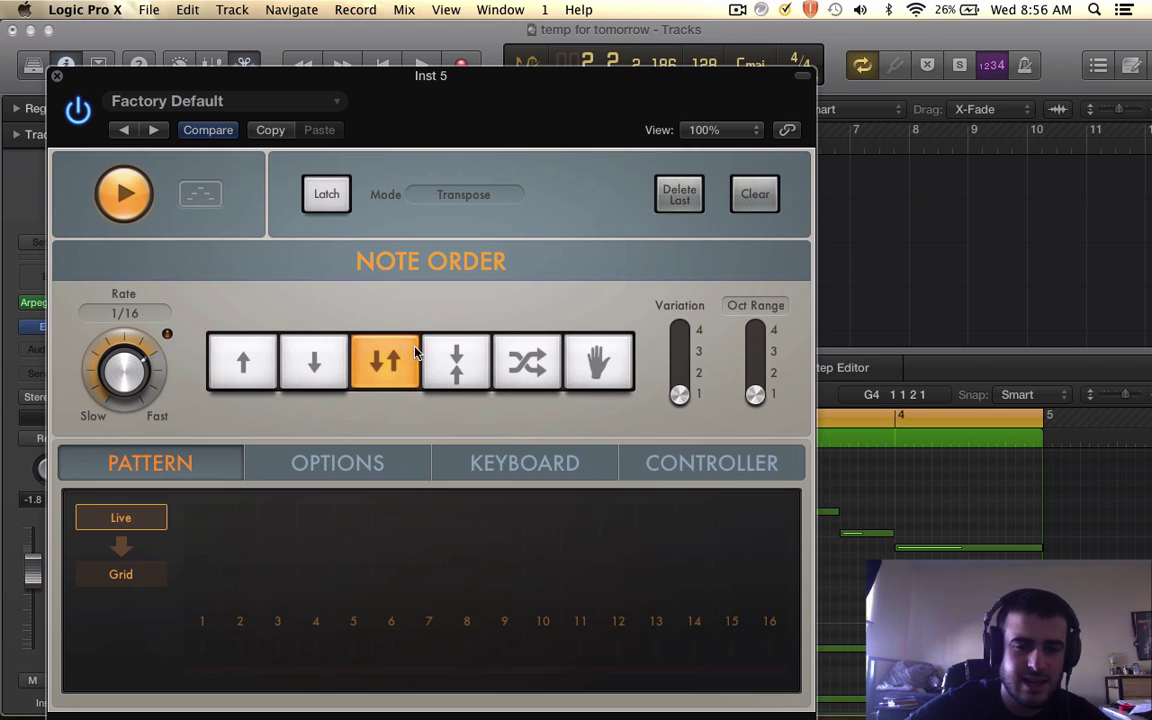
click(240, 368)
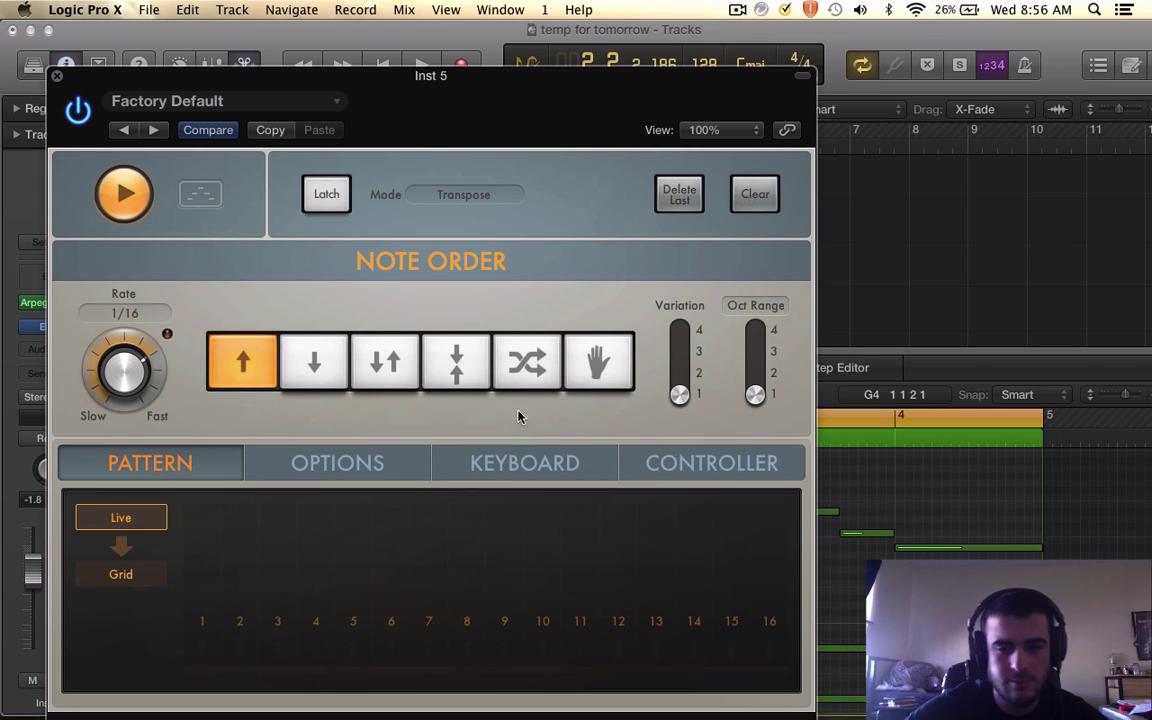
Audition the arpeggio with an Oct Range of 2, and set the range back to 1.
click(758, 372)
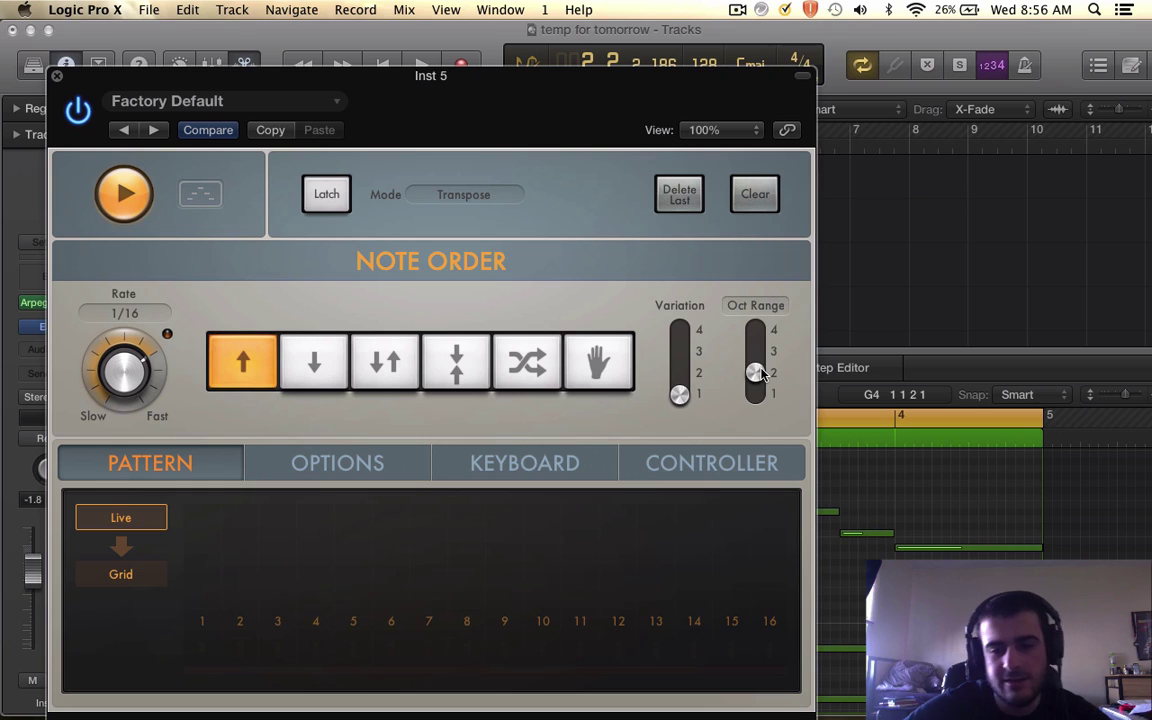
key(space)
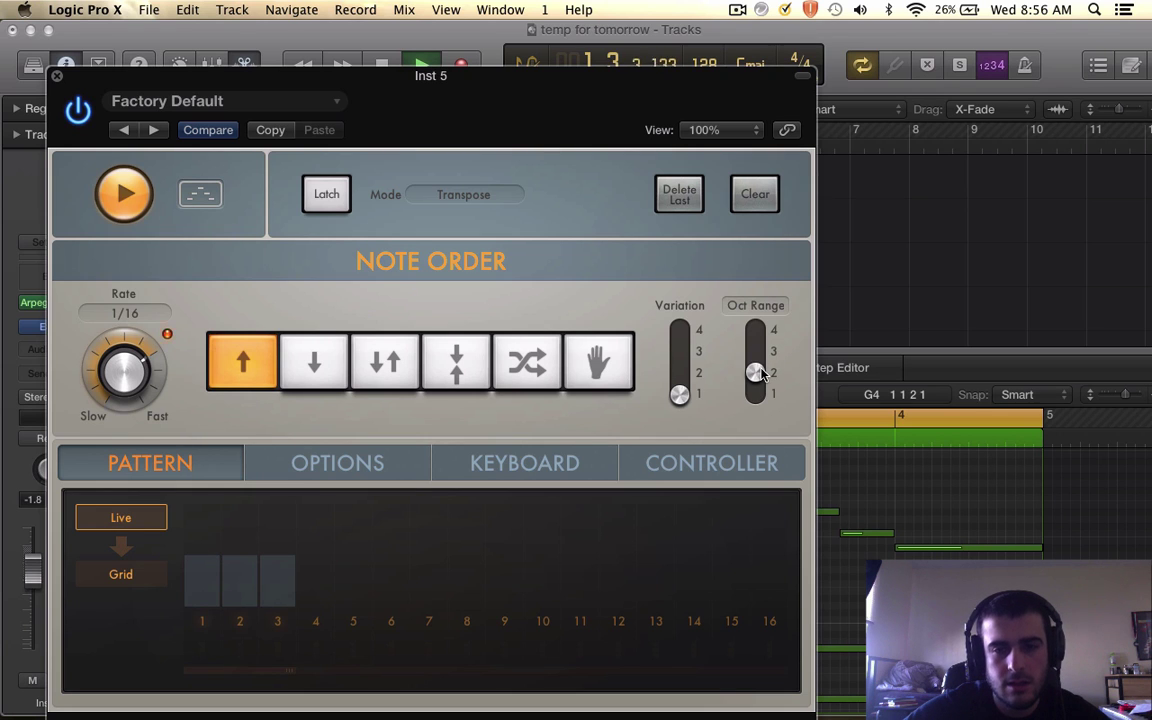
key(space)
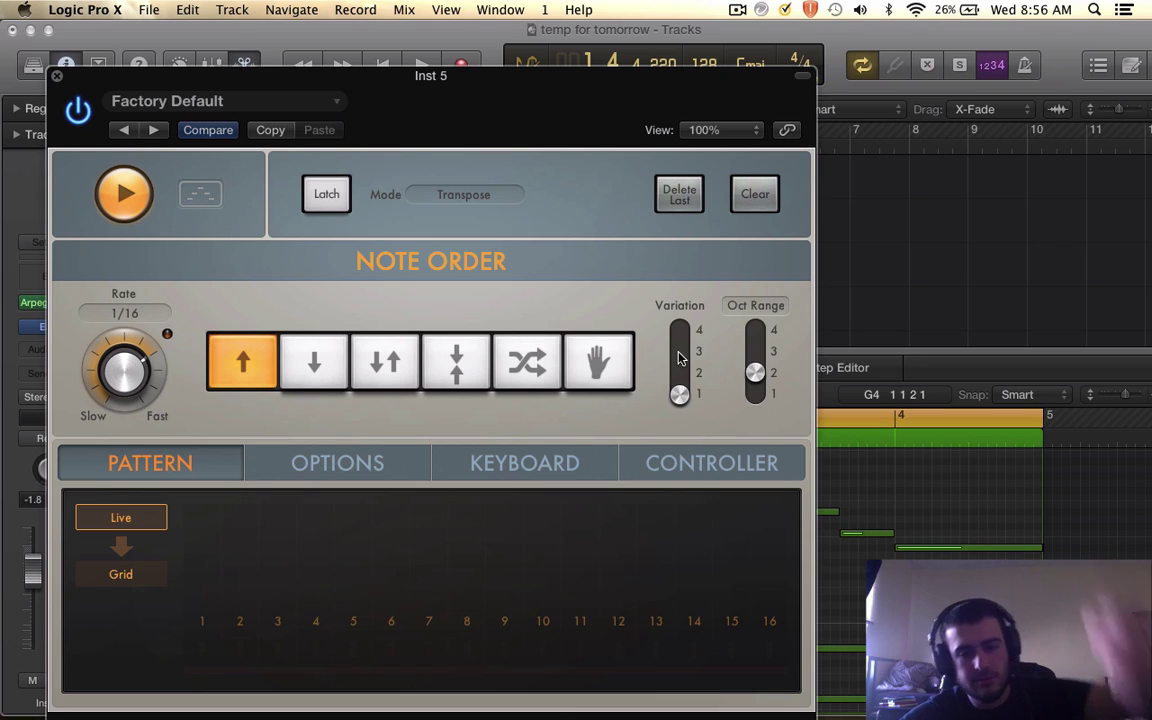
drag(757, 373, 755, 413)
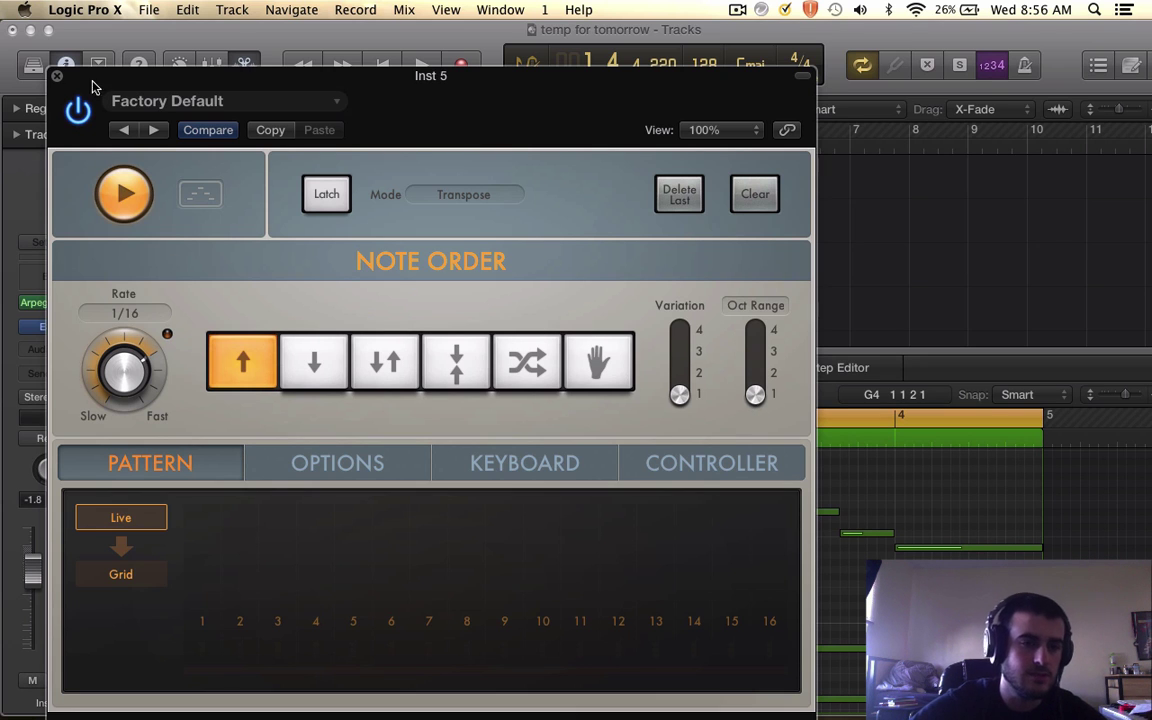
Close the Arpeggiator window, enlarge the Tracks area to show the whole Inst 5 track, and briefly play the loop.
click(57, 77)
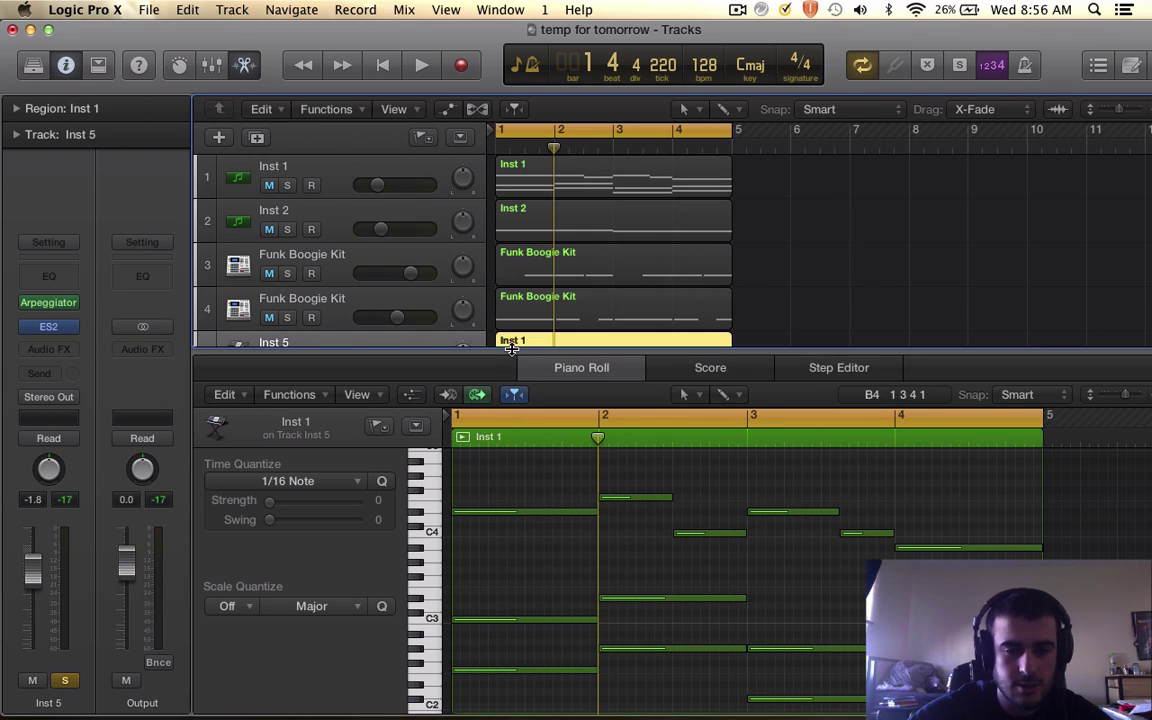
drag(511, 347, 512, 404)
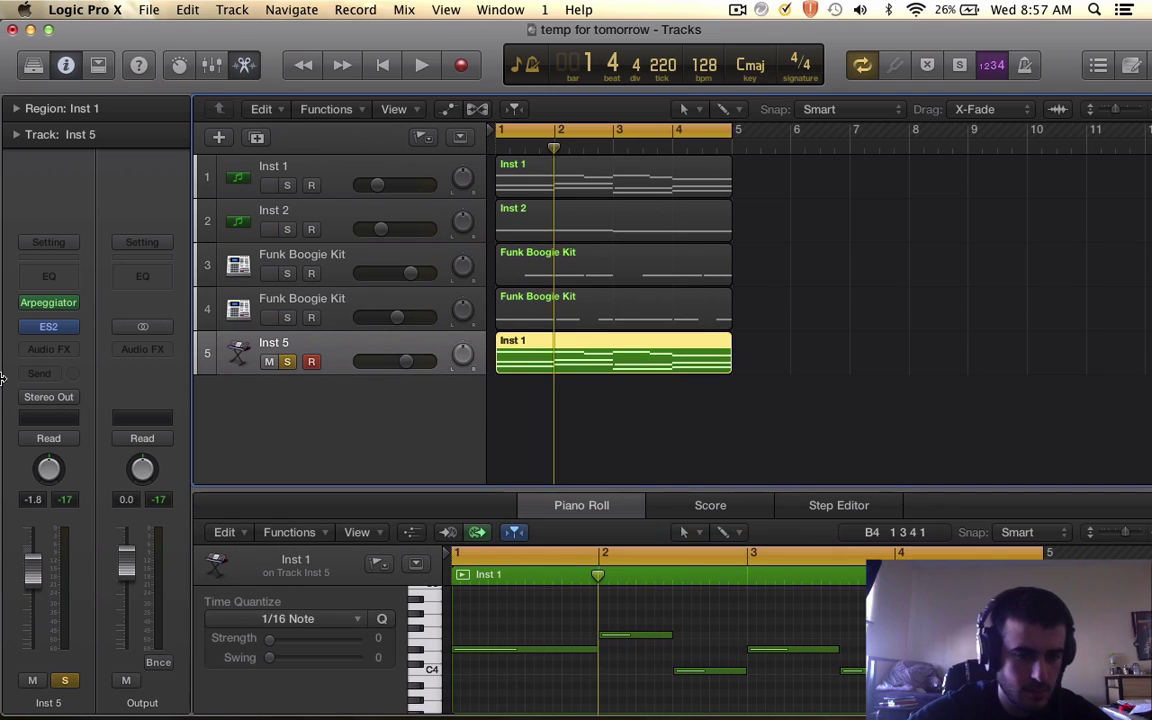
key(space)
key(space)
Open ES2 on Inst 5, change oscillator 2 to a square wave, and start playback.
click(48, 326)
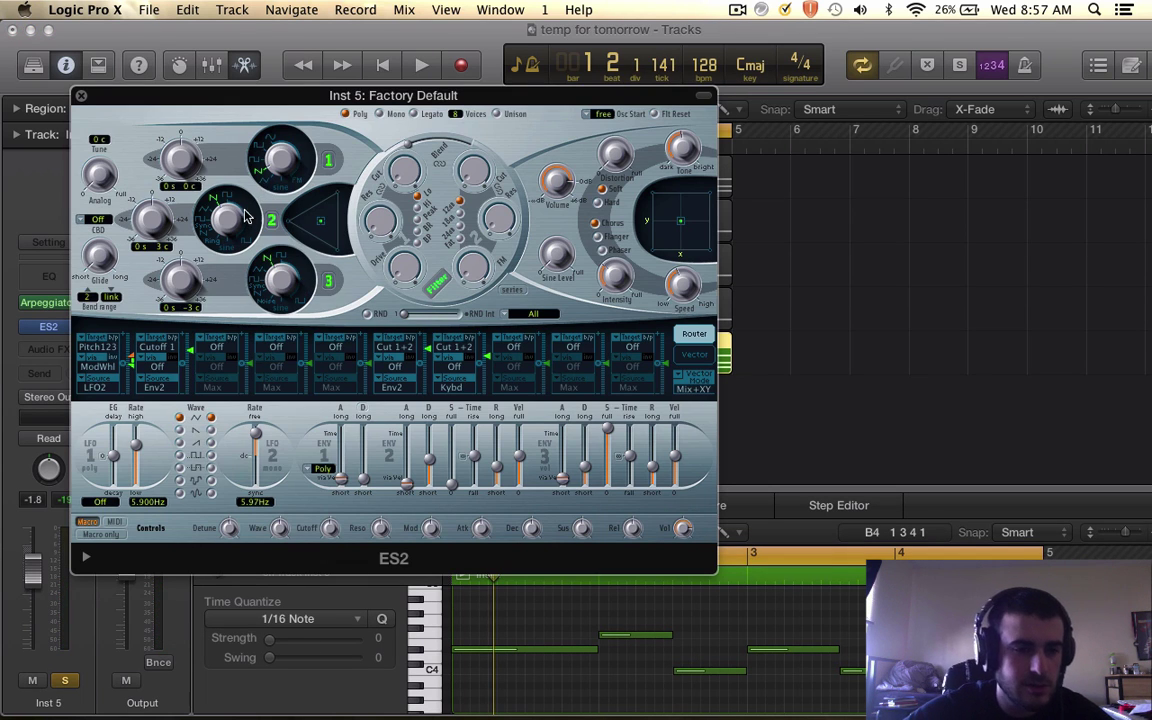
drag(230, 218, 229, 198)
key(space)
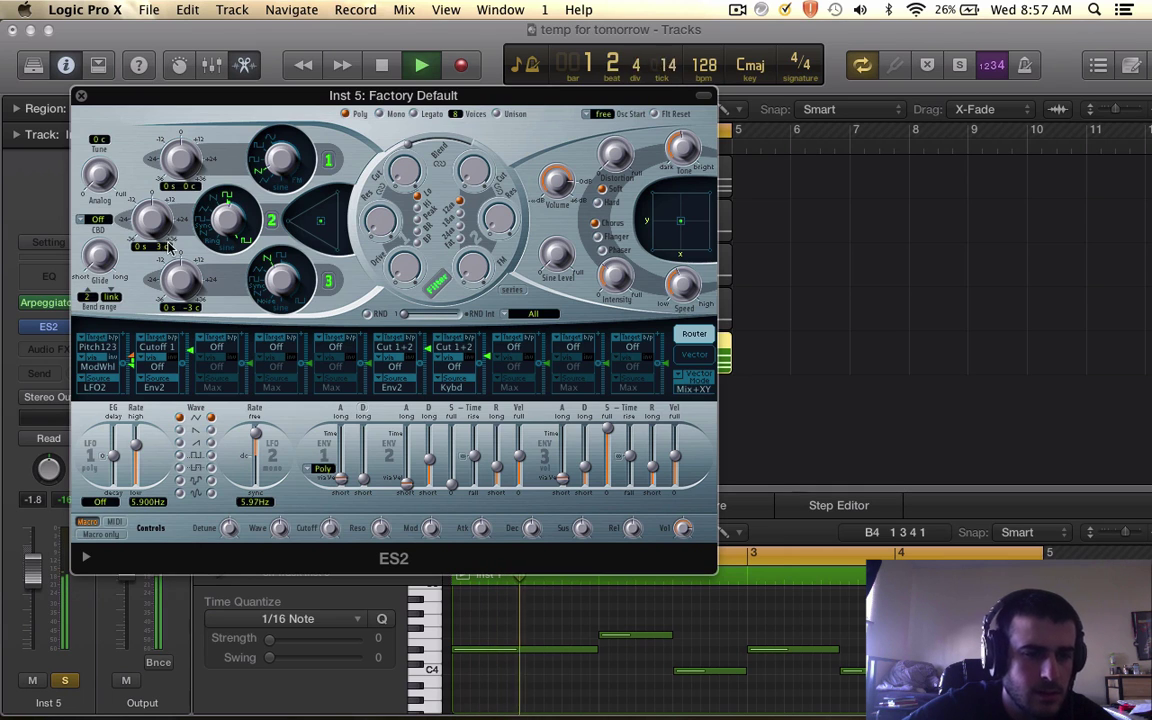
Raise ES2 oscillator 2's tuning to 12 semitones and 14 cents, close the synth window, and stop playback.
drag(150, 224, 152, 200)
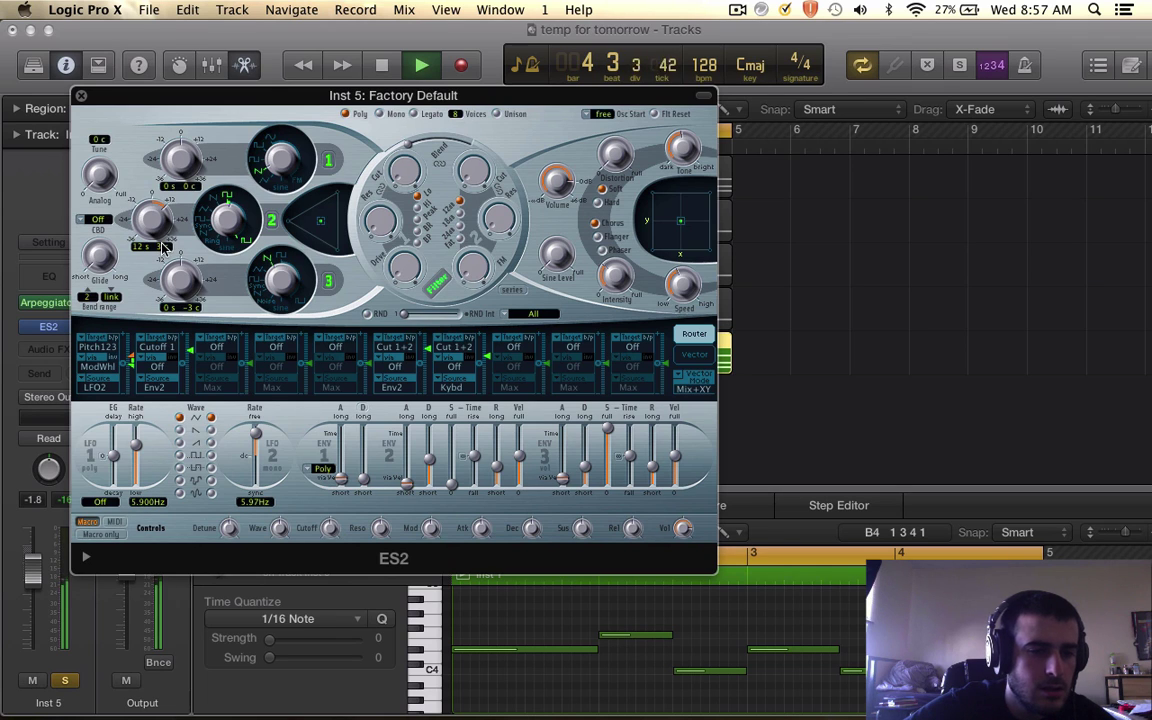
drag(162, 240, 168, 200)
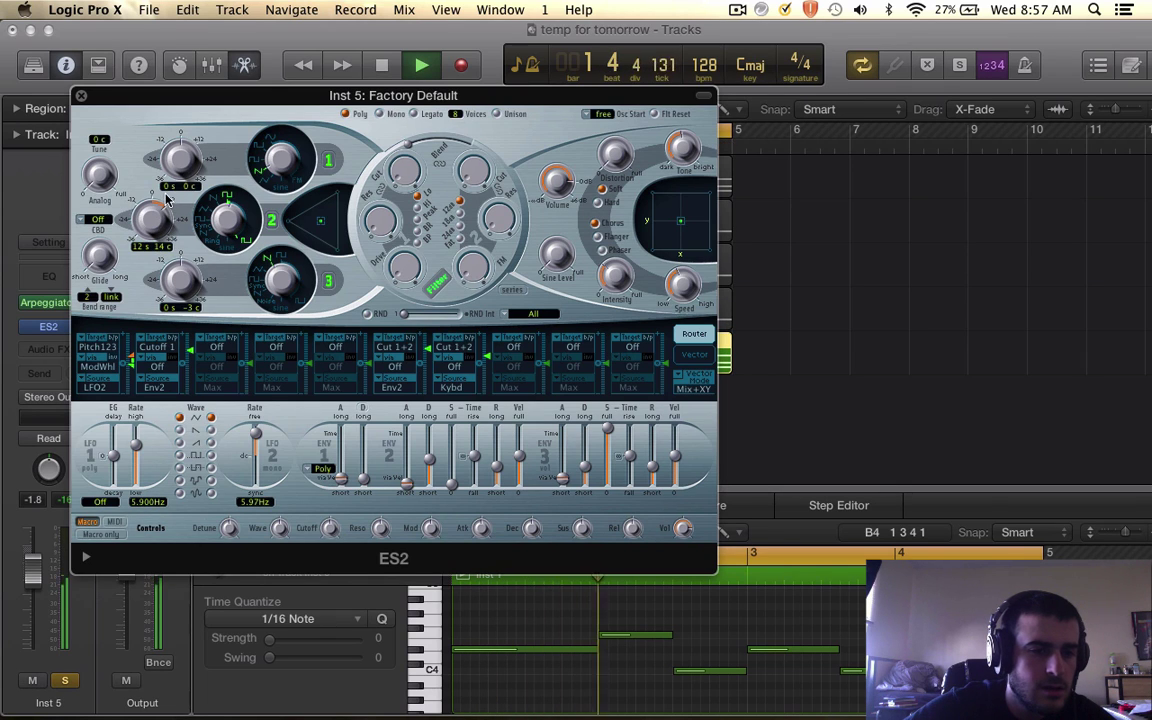
click(81, 95)
key(space)
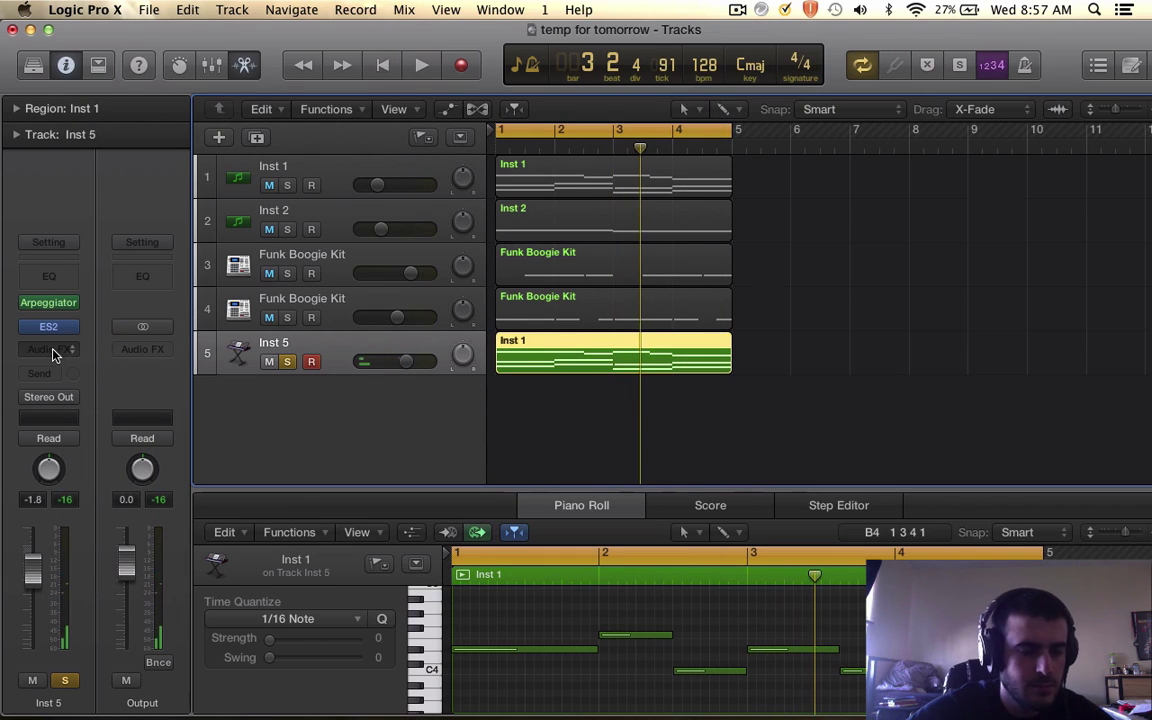
Insert the Space Designer reverb as an audio effect on the Inst 5 channel strip.
click(52, 350)
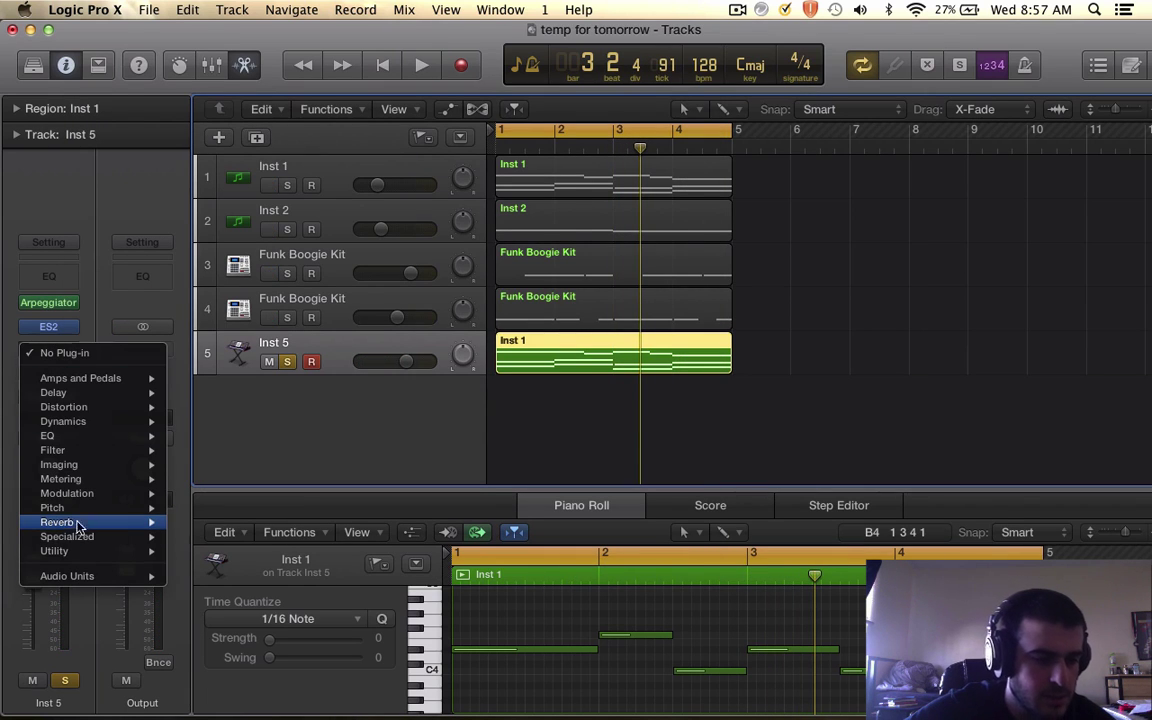
mouse_move(77, 522)
click(322, 566)
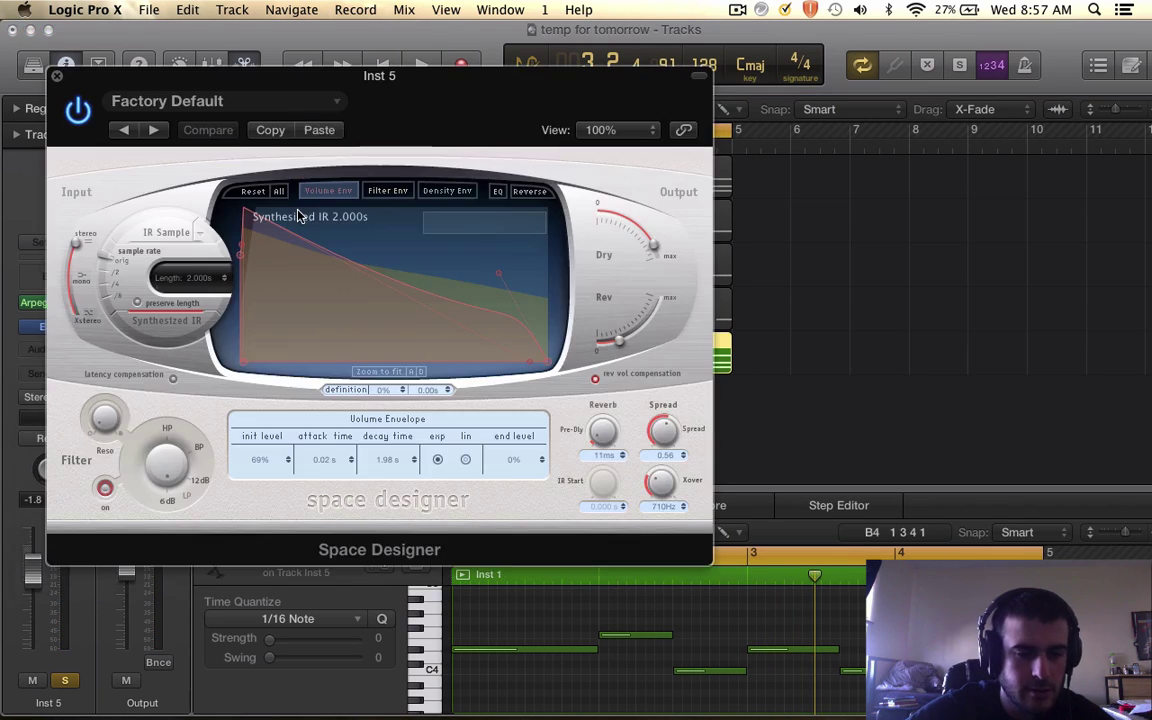
Load the 1.4s Bright Hall preset from the medium hall spaces in Space Designer and play the loop.
click(258, 104)
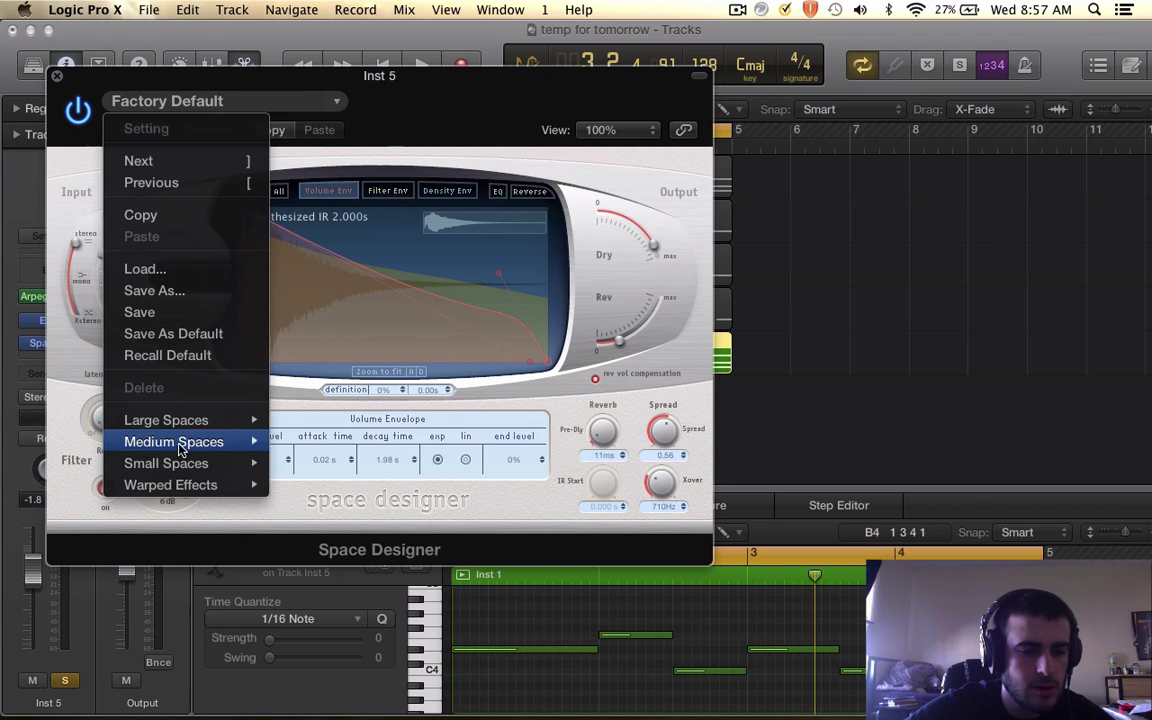
mouse_move(181, 444)
mouse_move(320, 463)
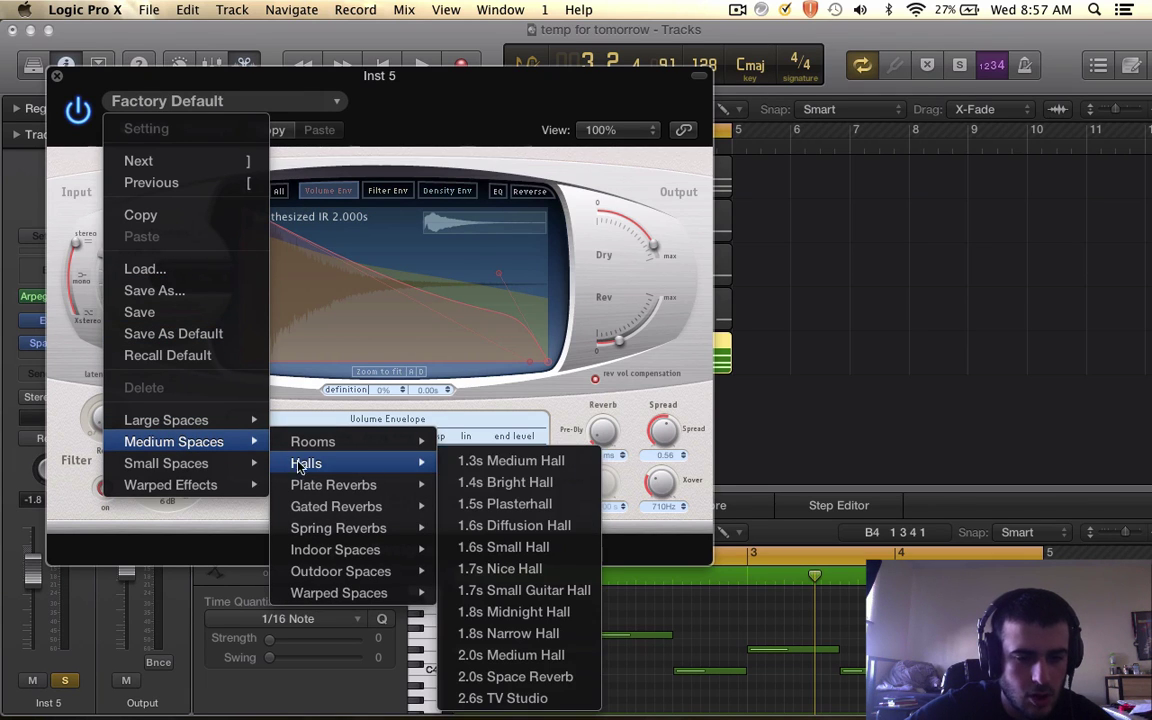
click(490, 484)
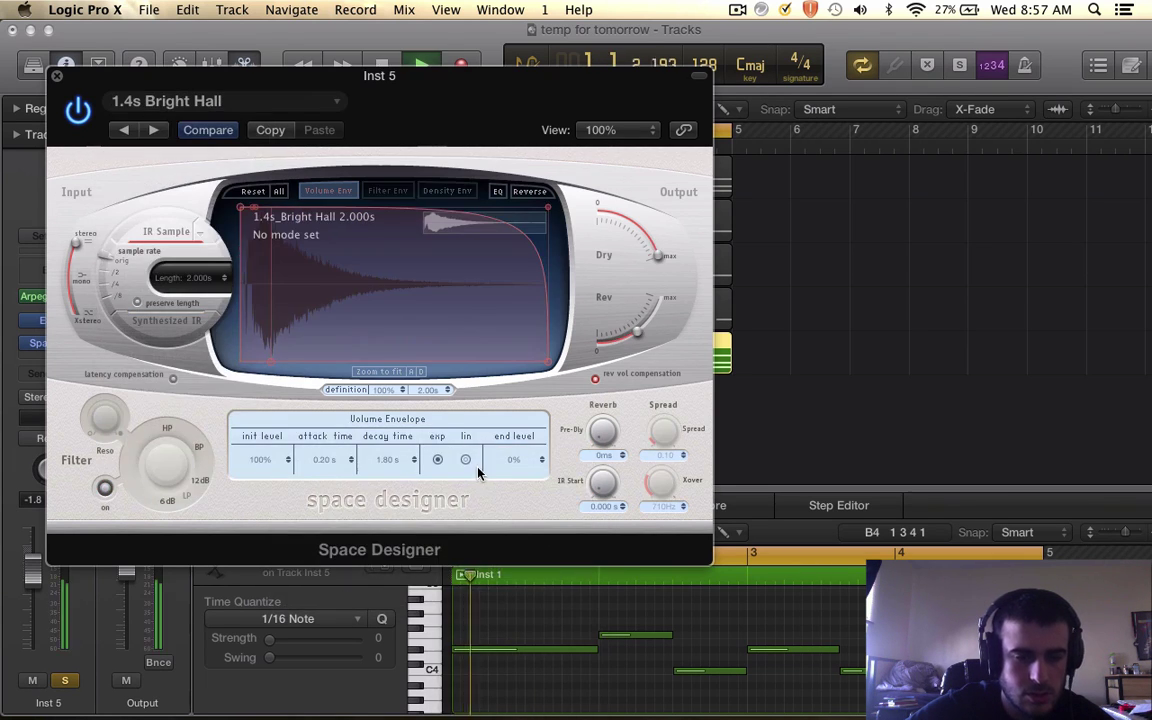
key(space)
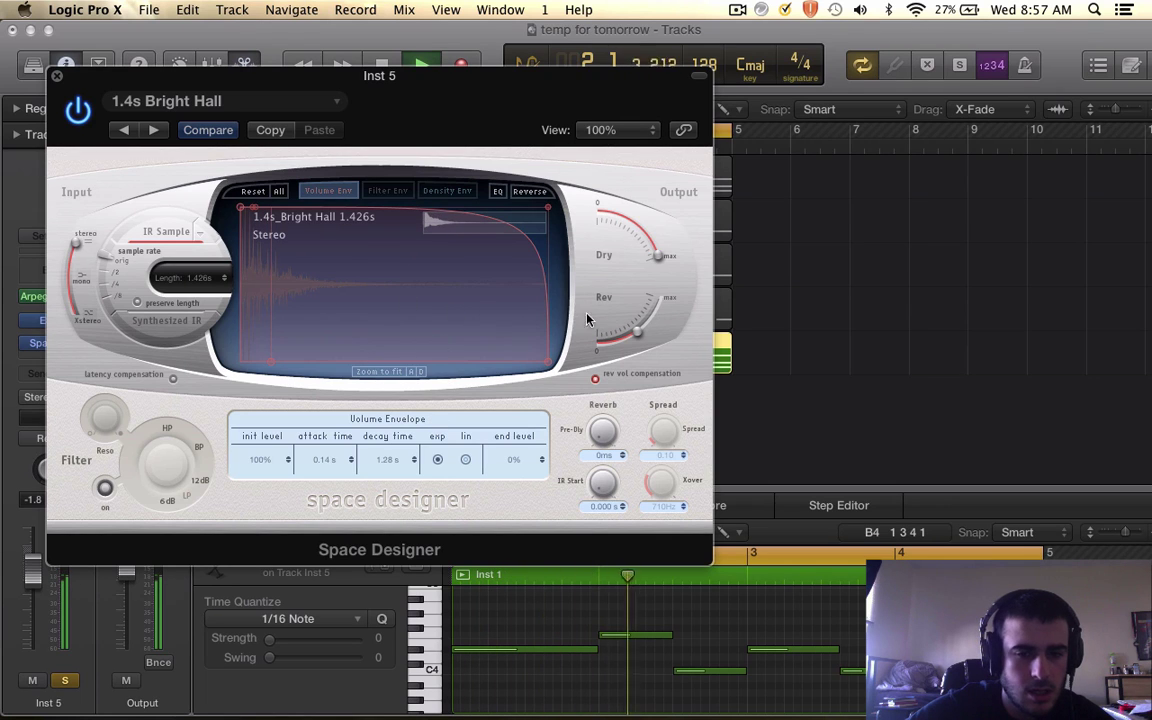
Lower Space Designer's reverb level slightly, close its window, and audition Inst 5 again.
drag(628, 297, 610, 340)
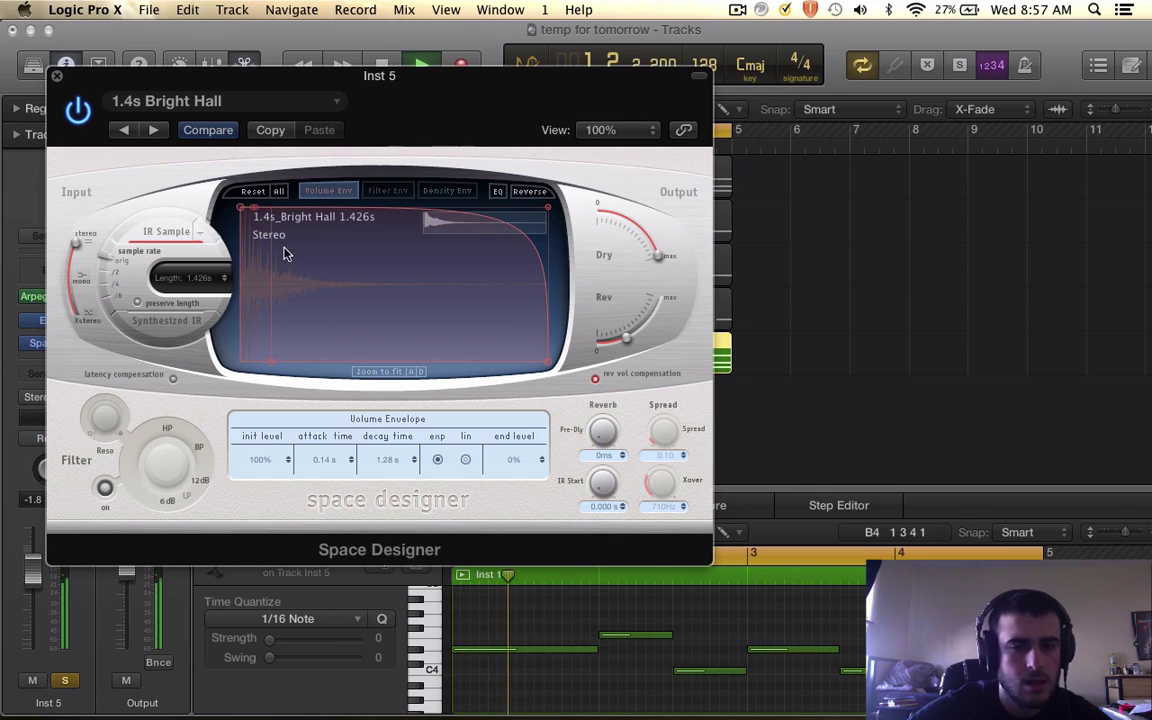
click(57, 76)
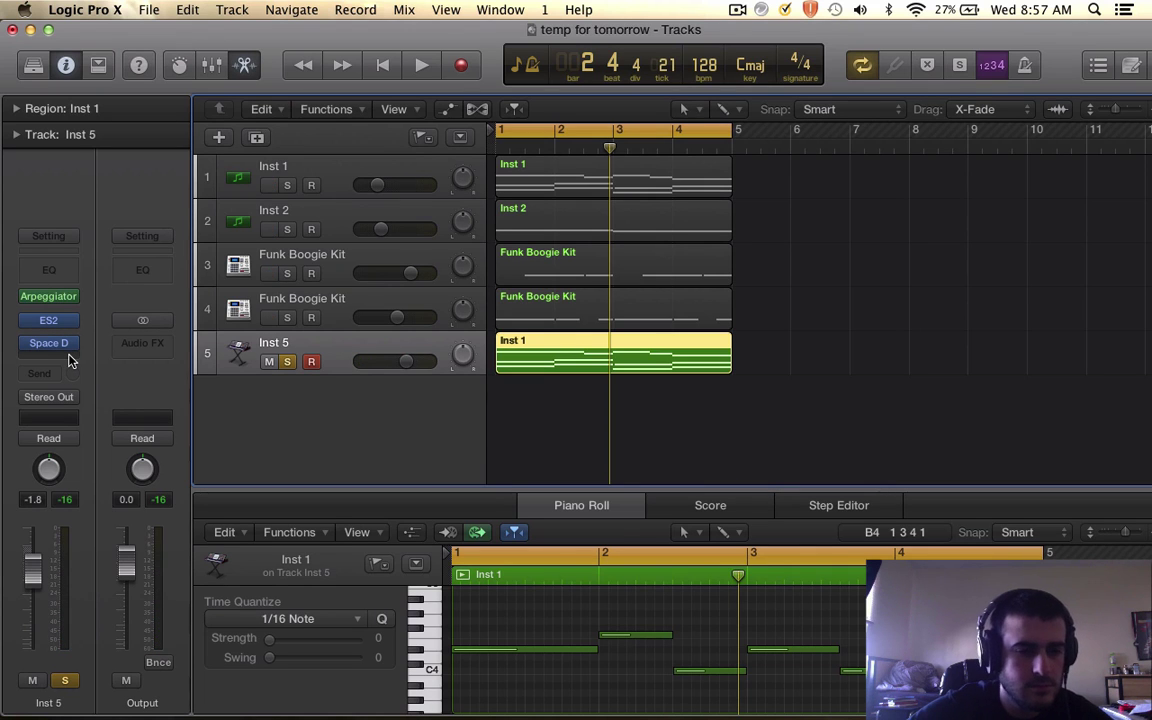
key(space)
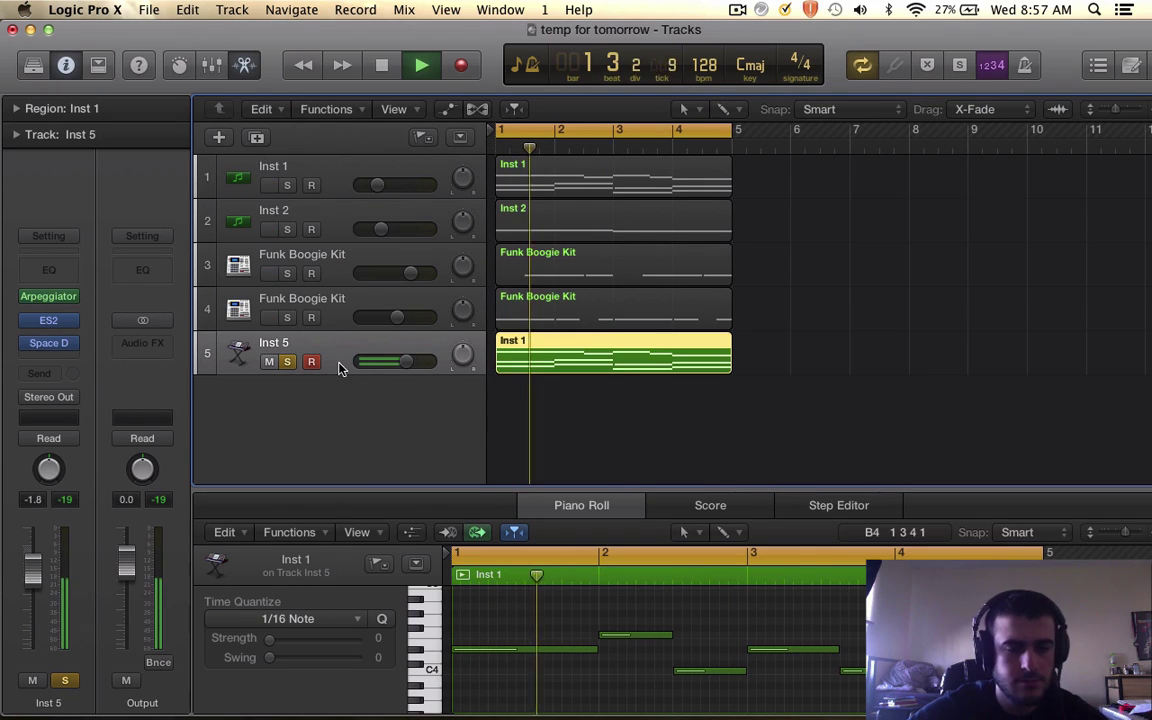
key(space)
Turn off solo on the Inst 5 track and mute the Inst 1 track.
click(287, 362)
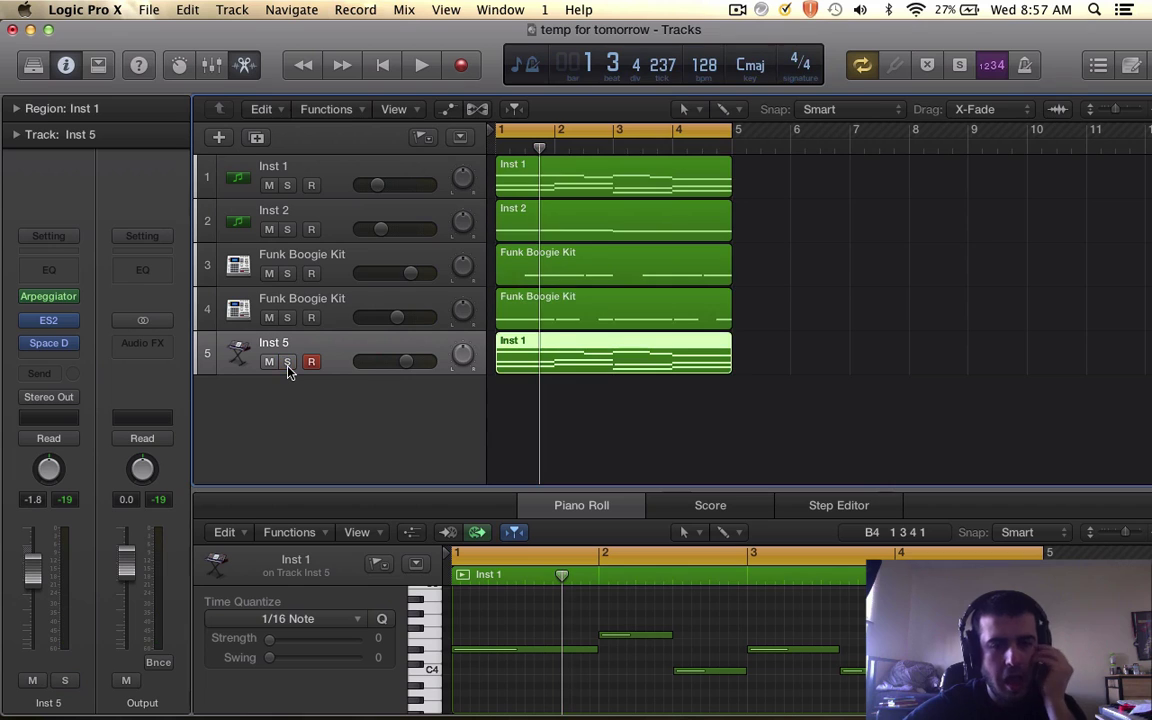
click(269, 185)
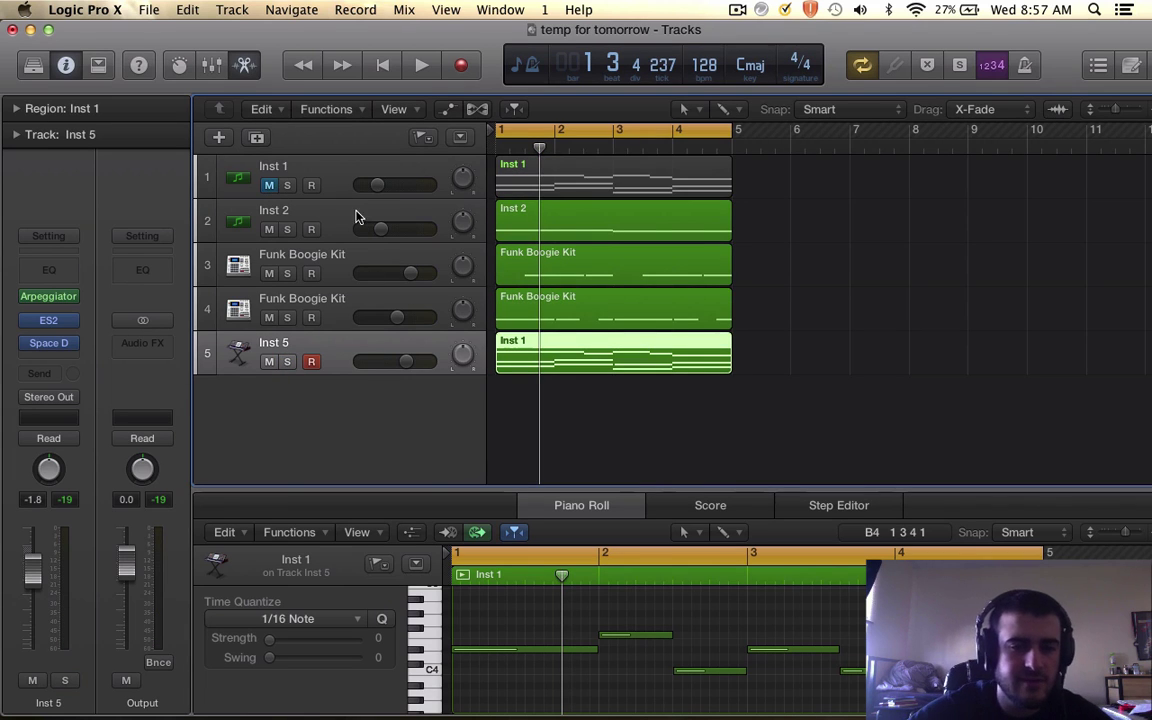
Solo the Inst 2 and Inst 5 tracks and audition them together.
click(286, 230)
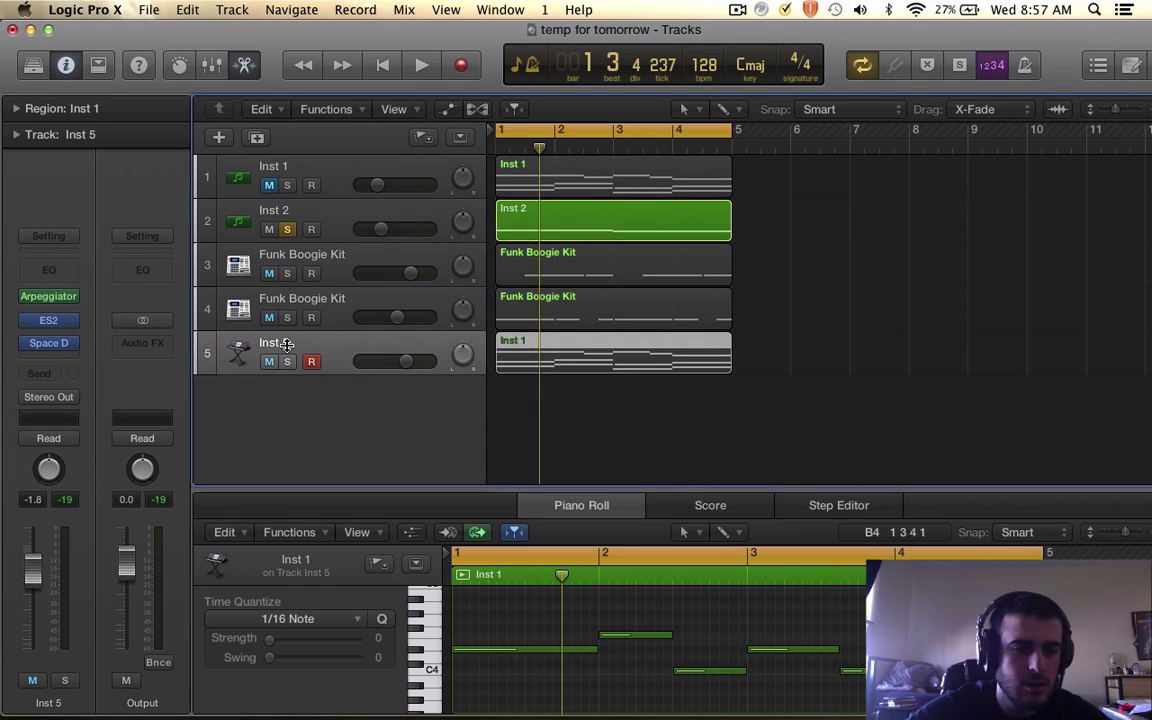
click(287, 362)
key(space)
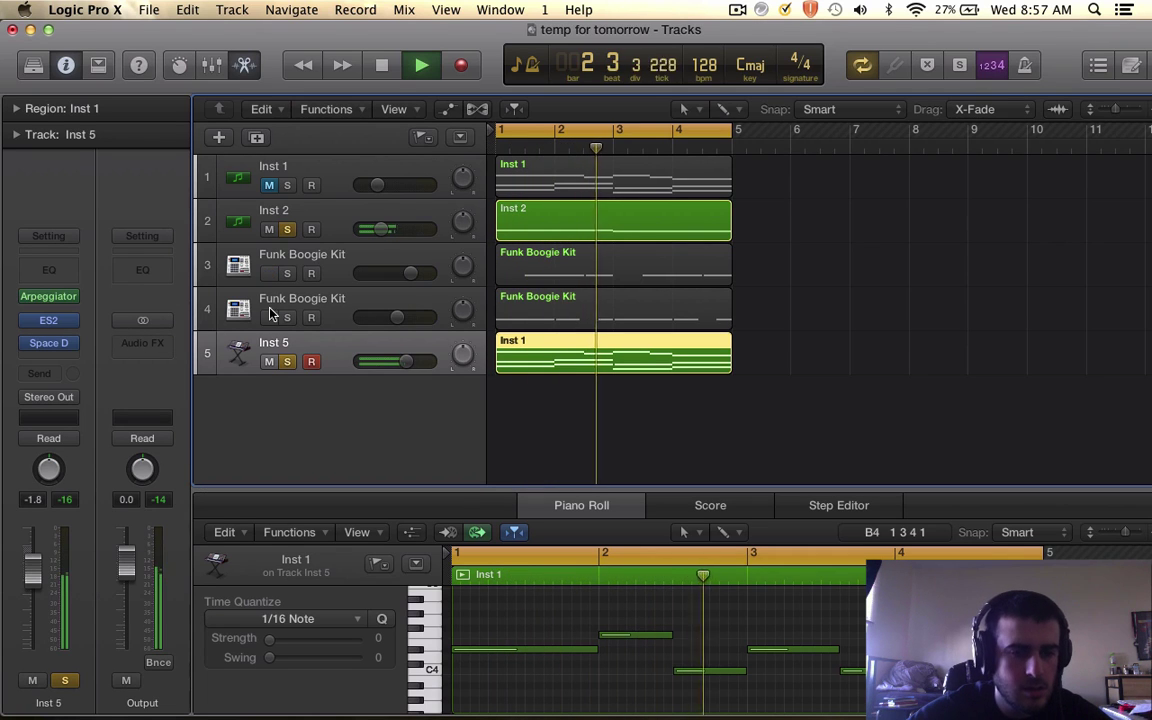
key(space)
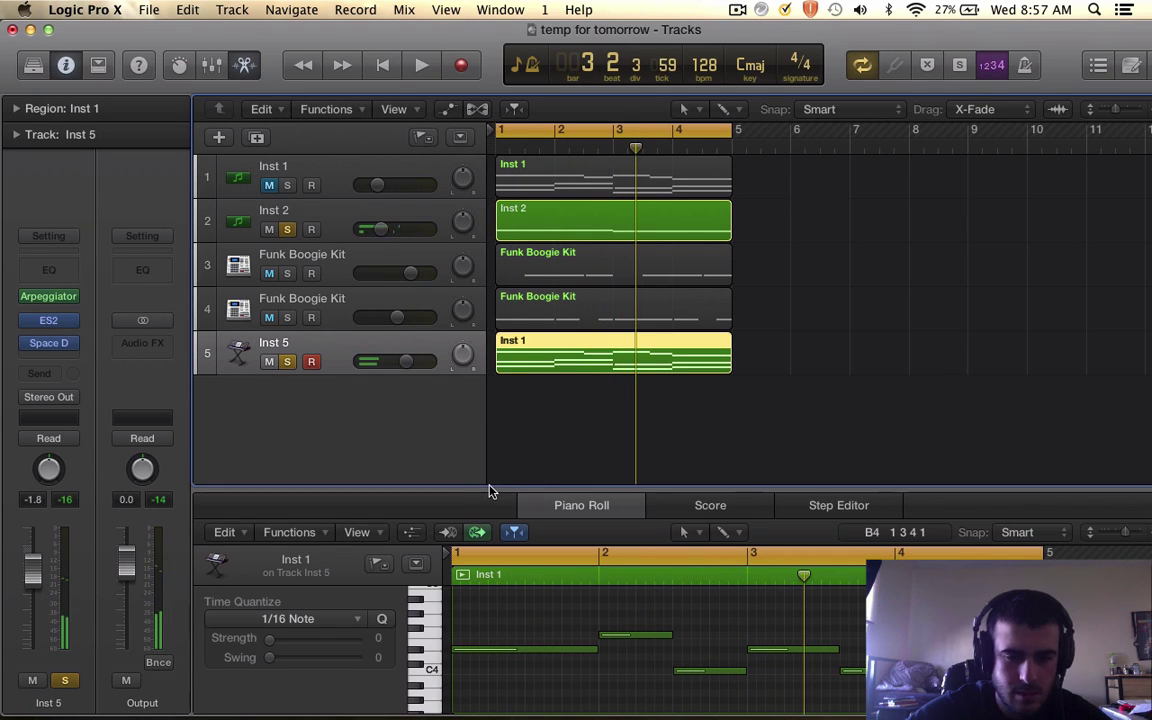
Show the Inst 2 region in an enlarged Piano Roll, move all four of its notes down an octave, and play the loop.
drag(489, 489, 530, 362)
click(563, 234)
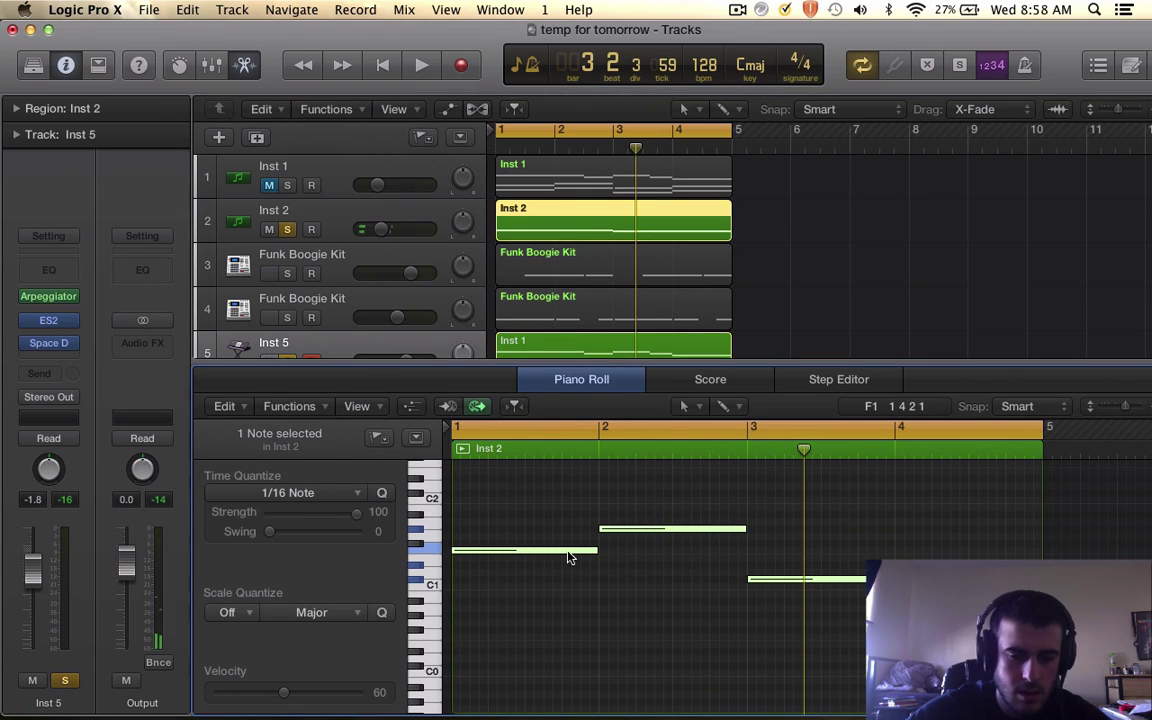
drag(567, 557, 567, 643)
key(space)
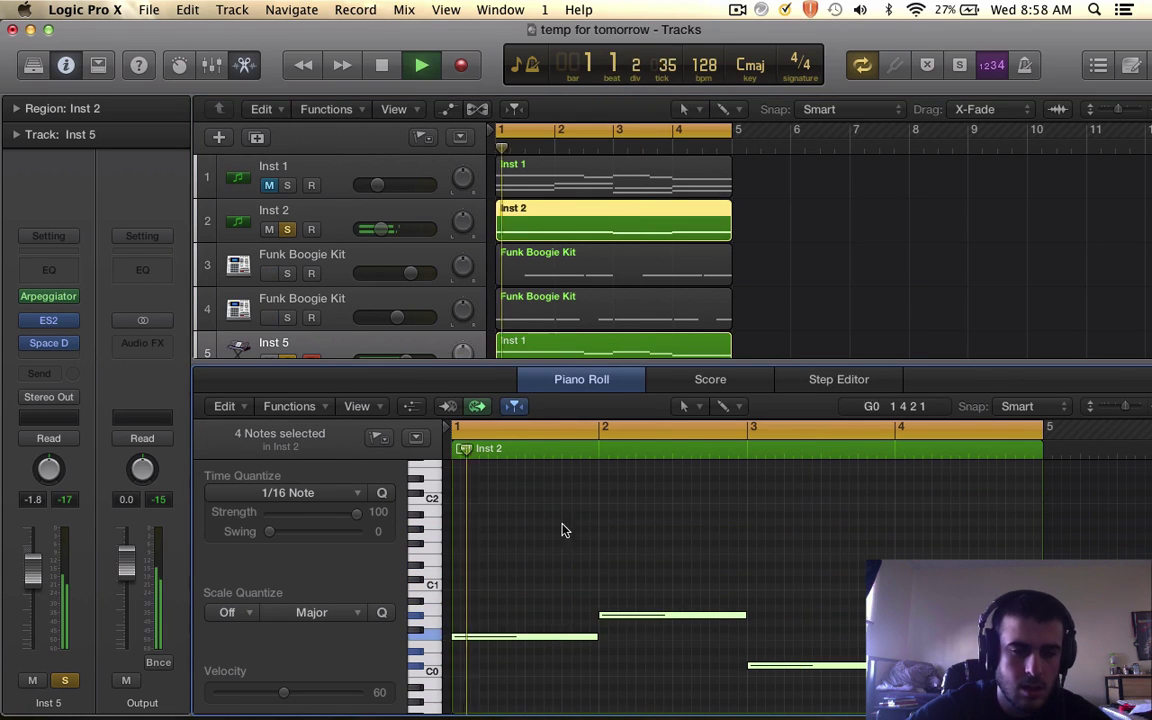
Solo both Funk Boogie Kit tracks, audition them with Inst 2 and Inst 5, and enlarge the Tracks area.
scroll(537, 310, down, 3)
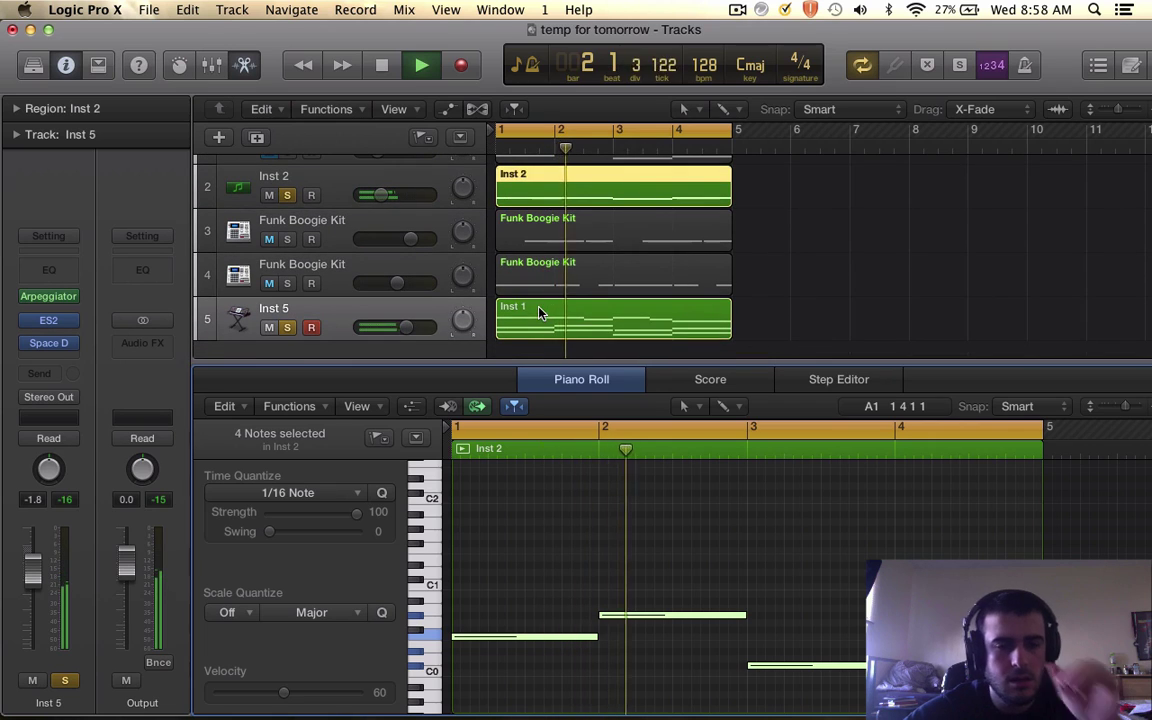
click(333, 311)
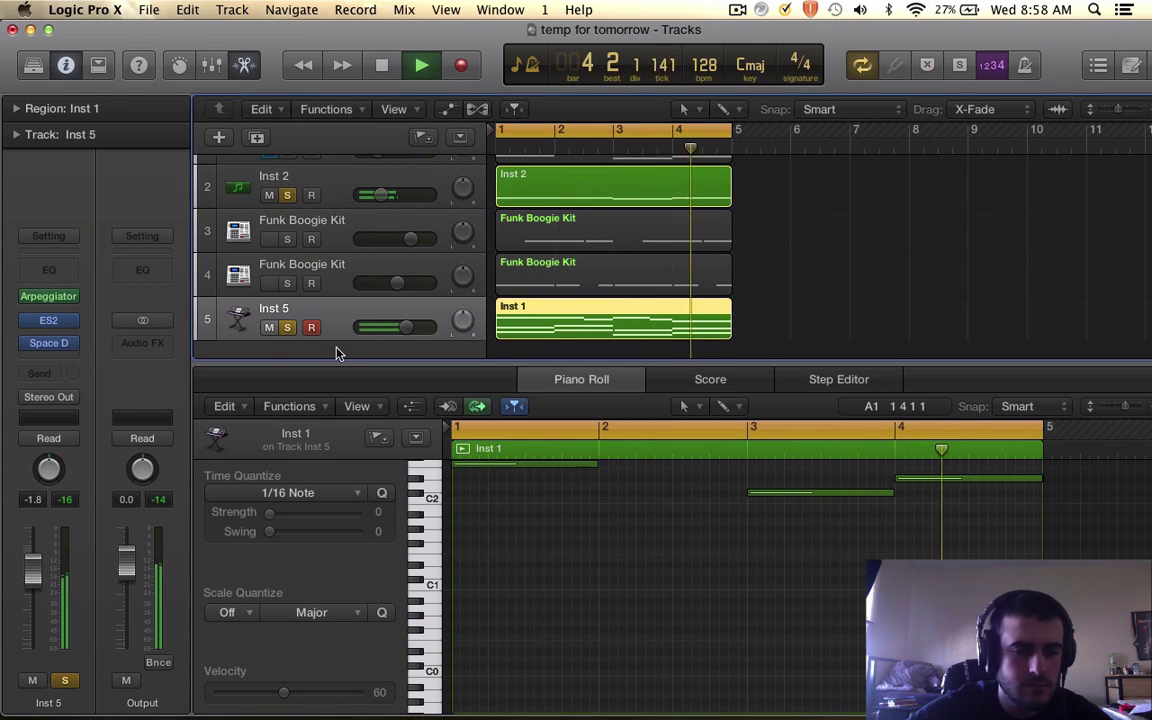
click(287, 240)
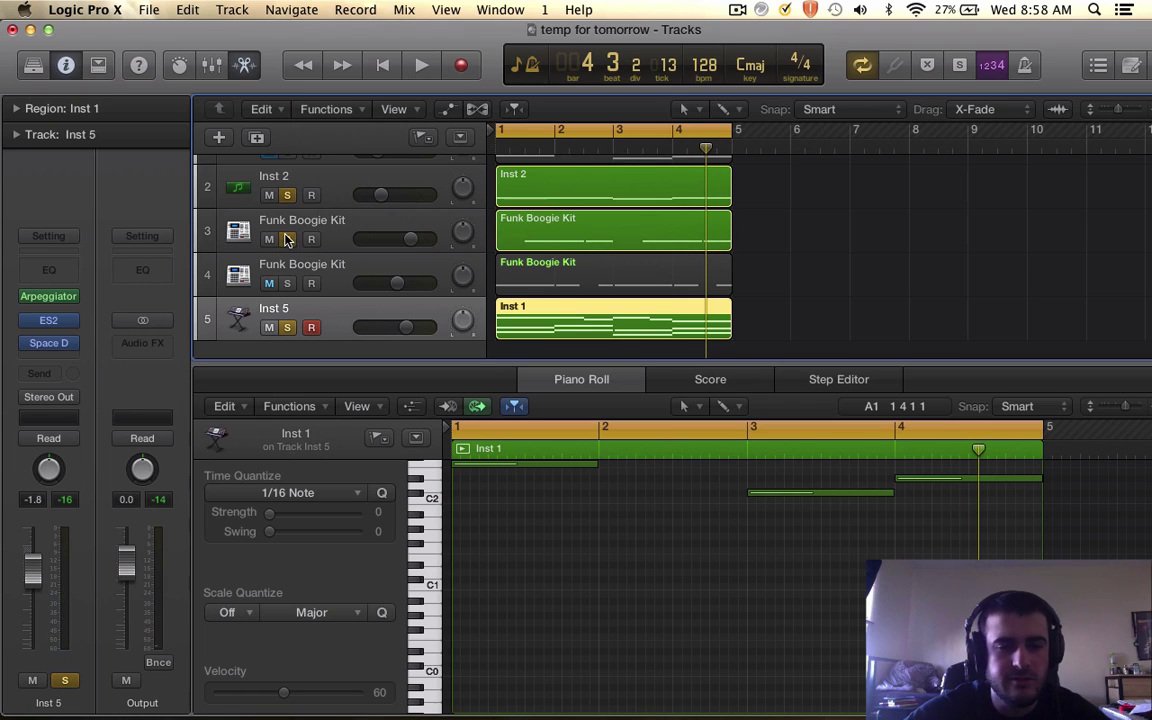
click(287, 284)
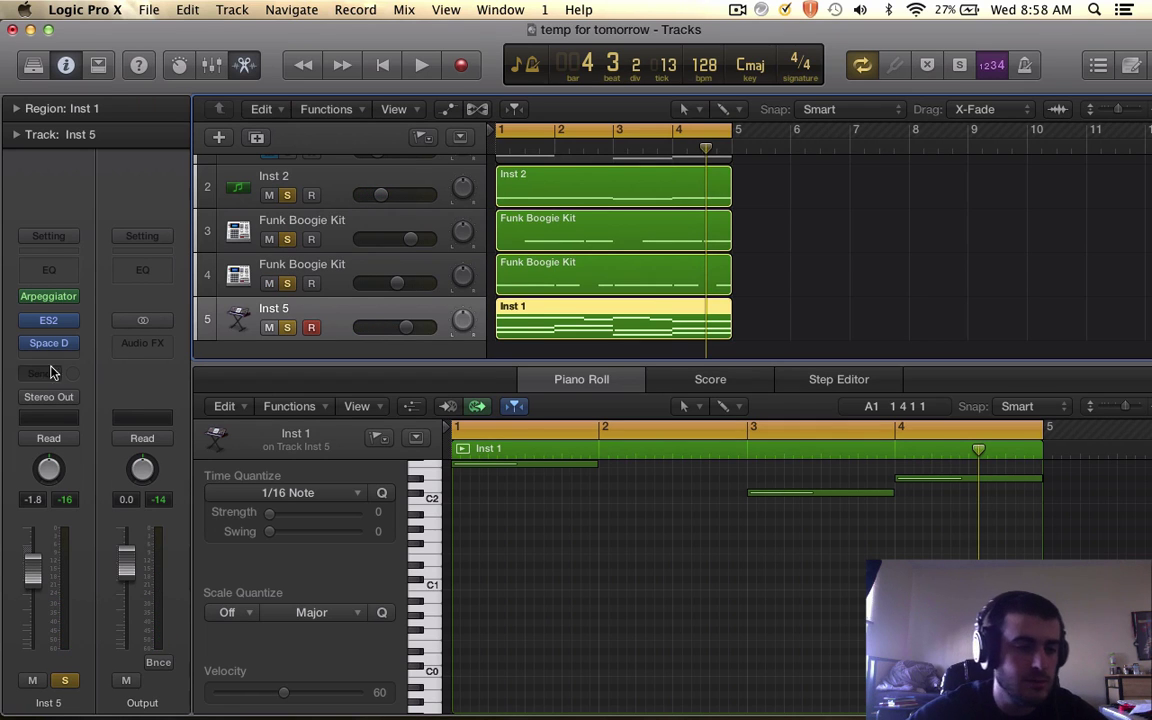
key(space)
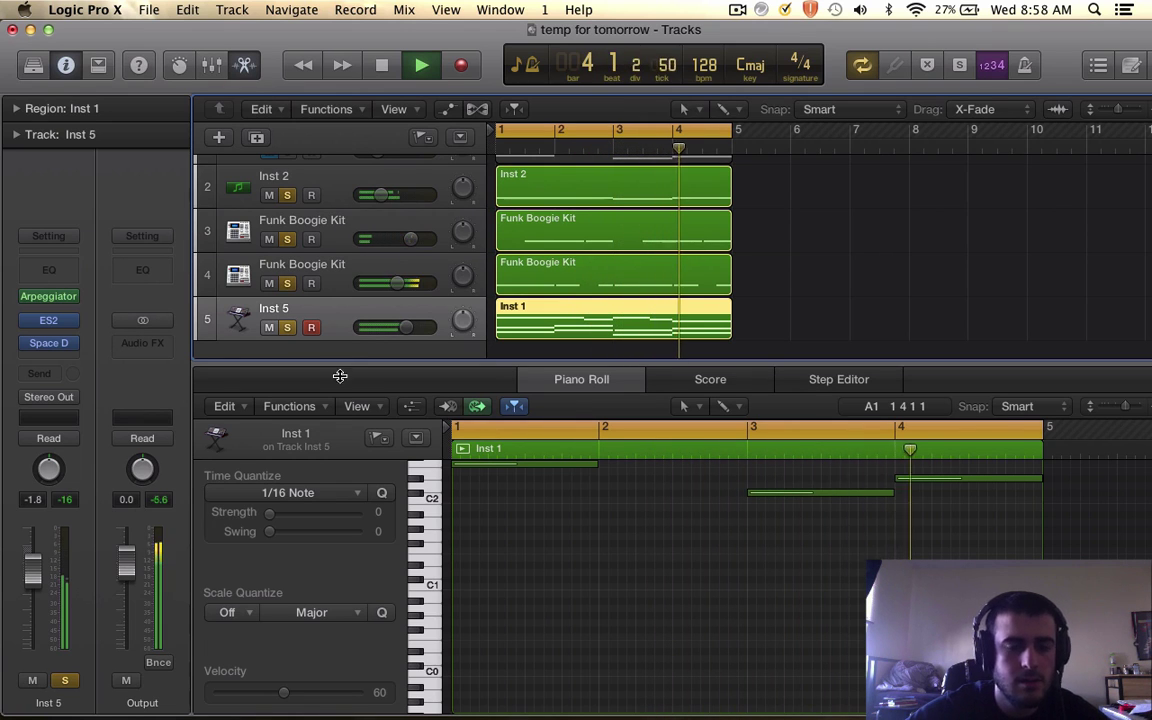
drag(340, 376, 340, 562)
key(space)
Browse the Drum Kits presets in Ultrabeat on the track 3 Funk Boogie Kit, and close the window without changing the kit.
click(340, 310)
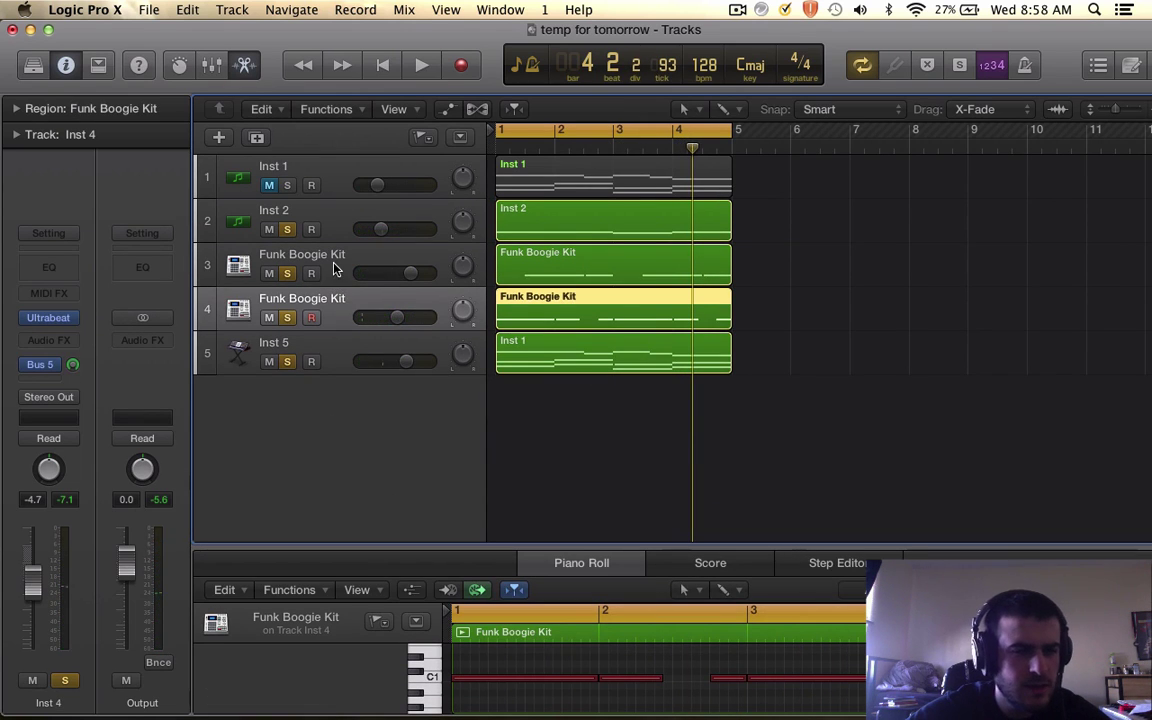
click(334, 267)
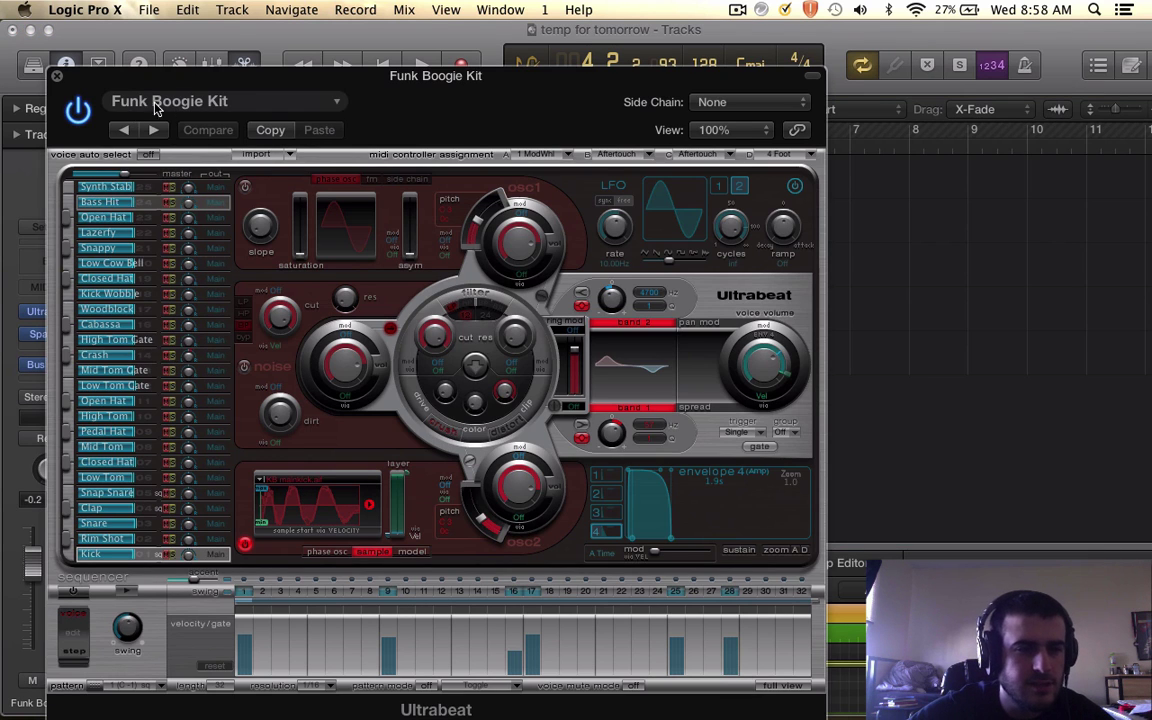
click(170, 102)
mouse_move(175, 420)
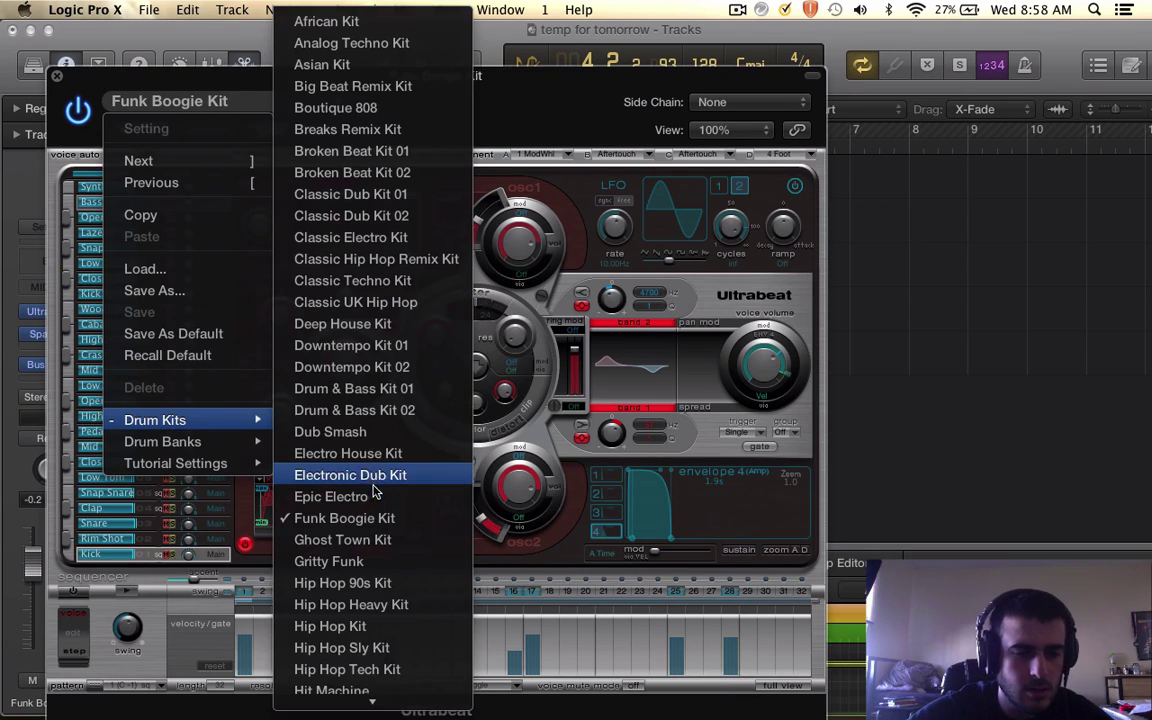
click(563, 103)
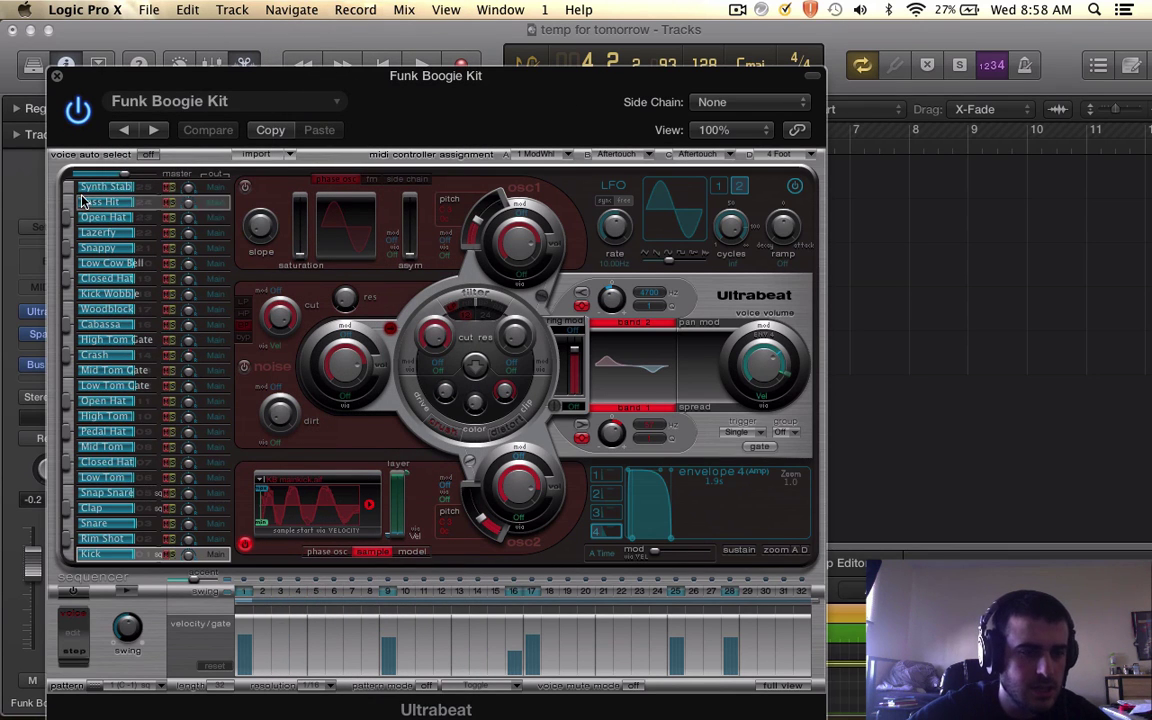
click(57, 75)
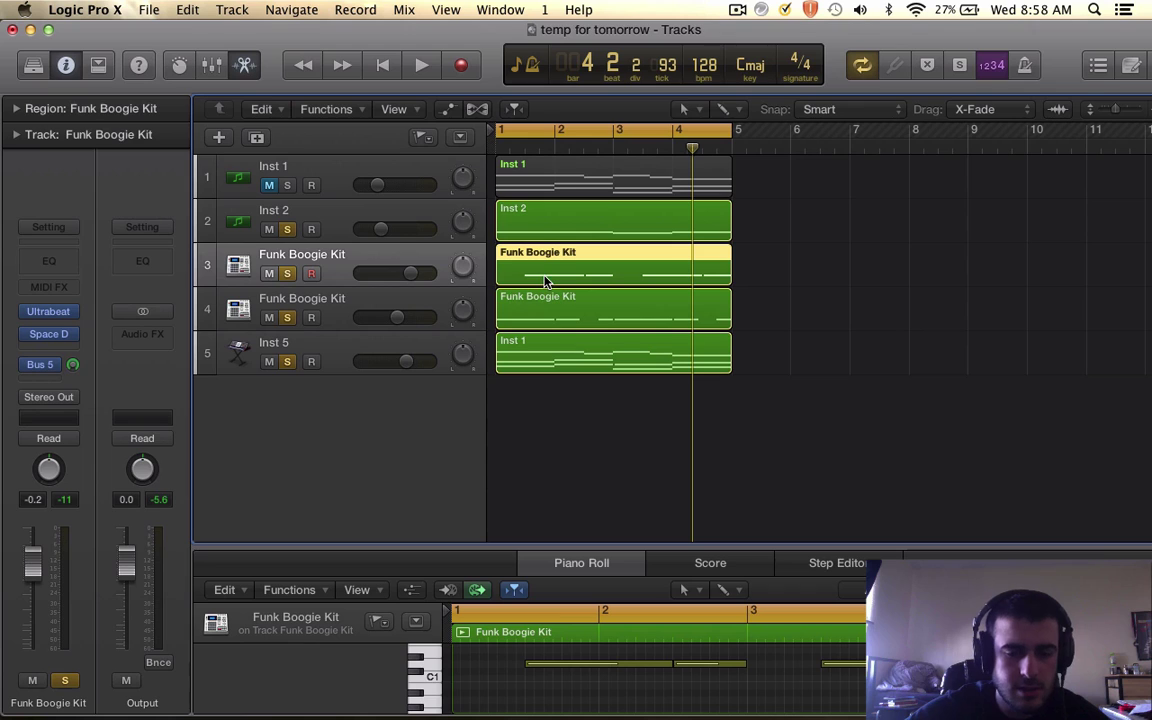
Select the track 4 Funk Boogie Kit and its region and briefly audition the loop.
click(548, 310)
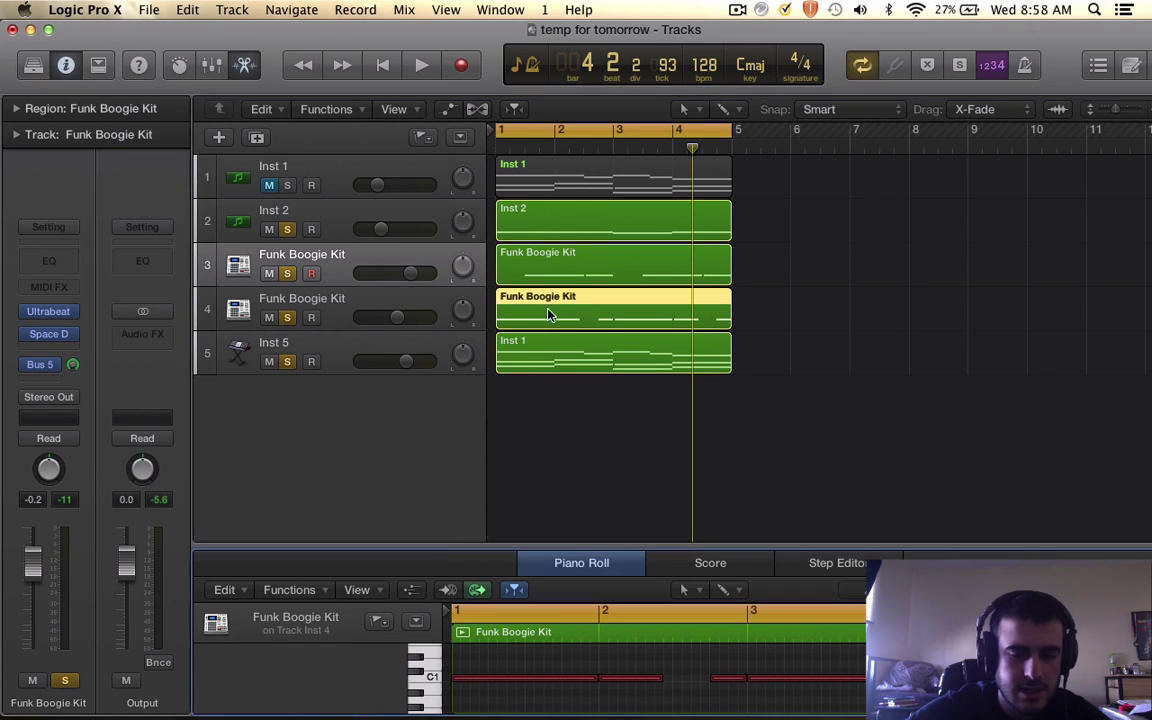
click(333, 304)
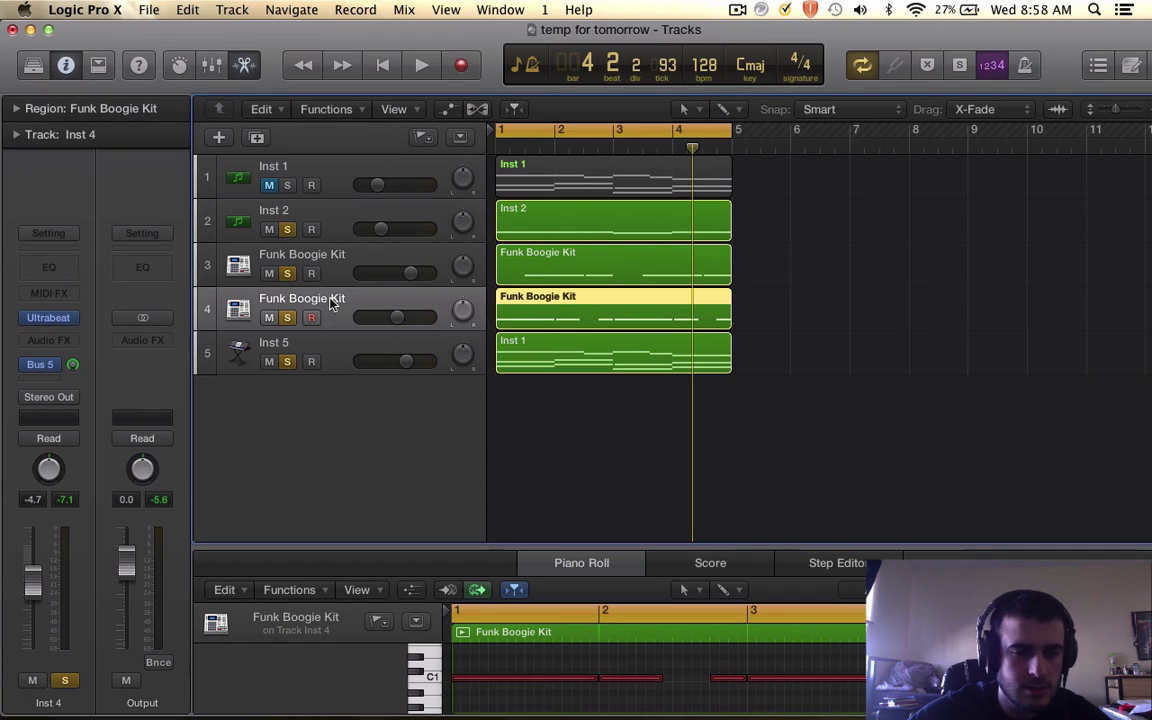
key(space)
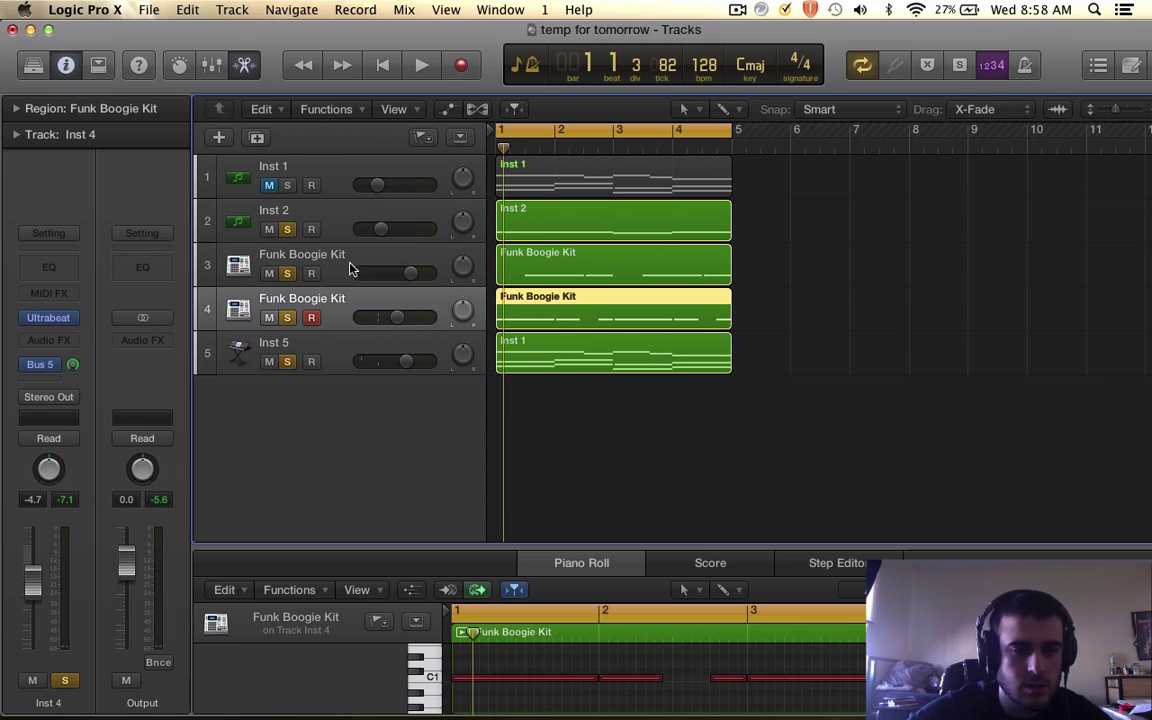
click(350, 268)
Replace the Serum instrument on the Inst 2 track with ES2, keeping the Factory Default setting, and close the plug-in window.
click(328, 230)
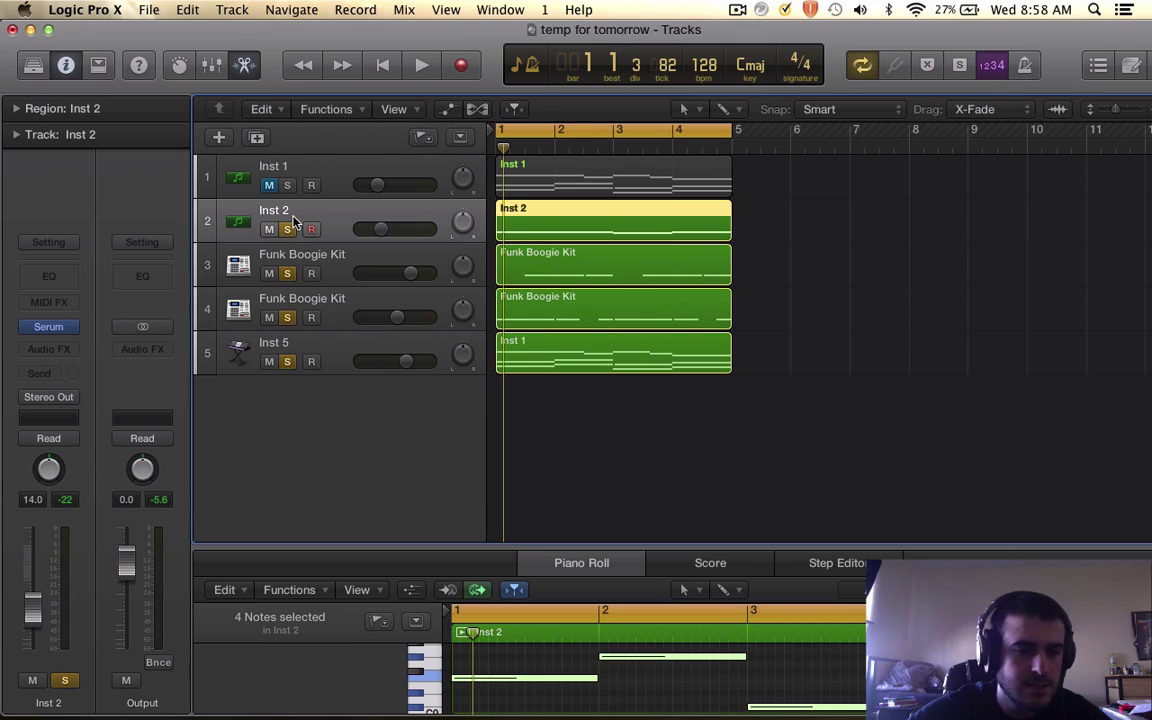
click(71, 332)
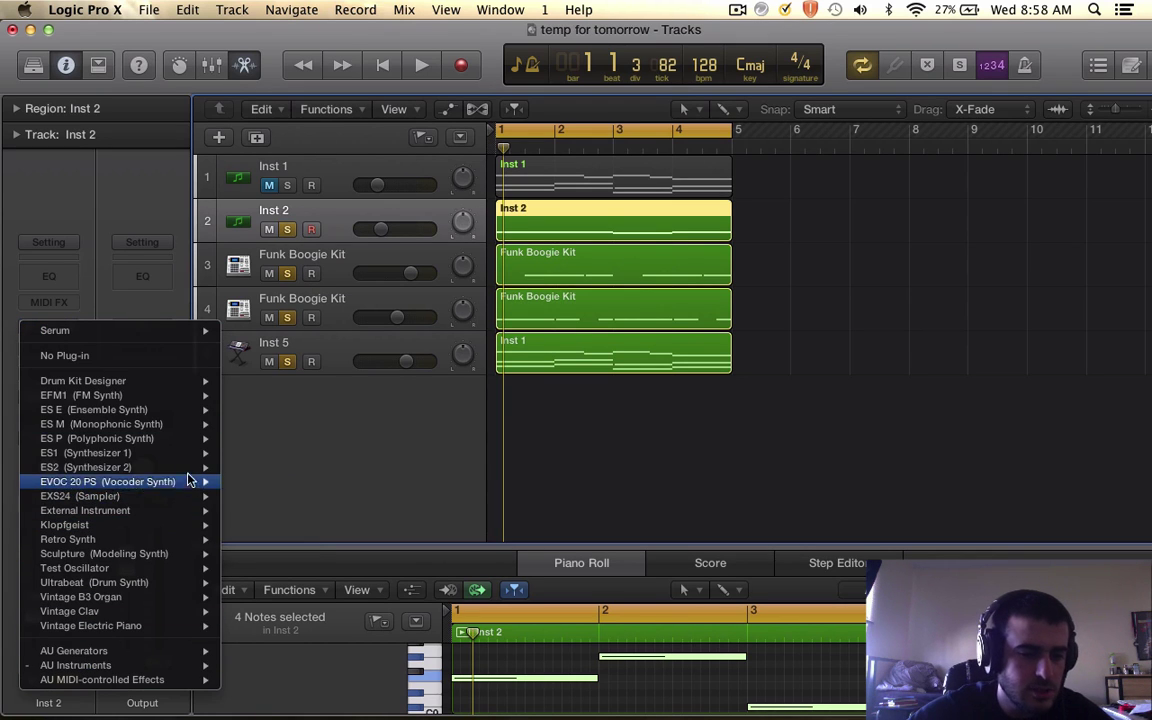
mouse_move(200, 467)
click(266, 472)
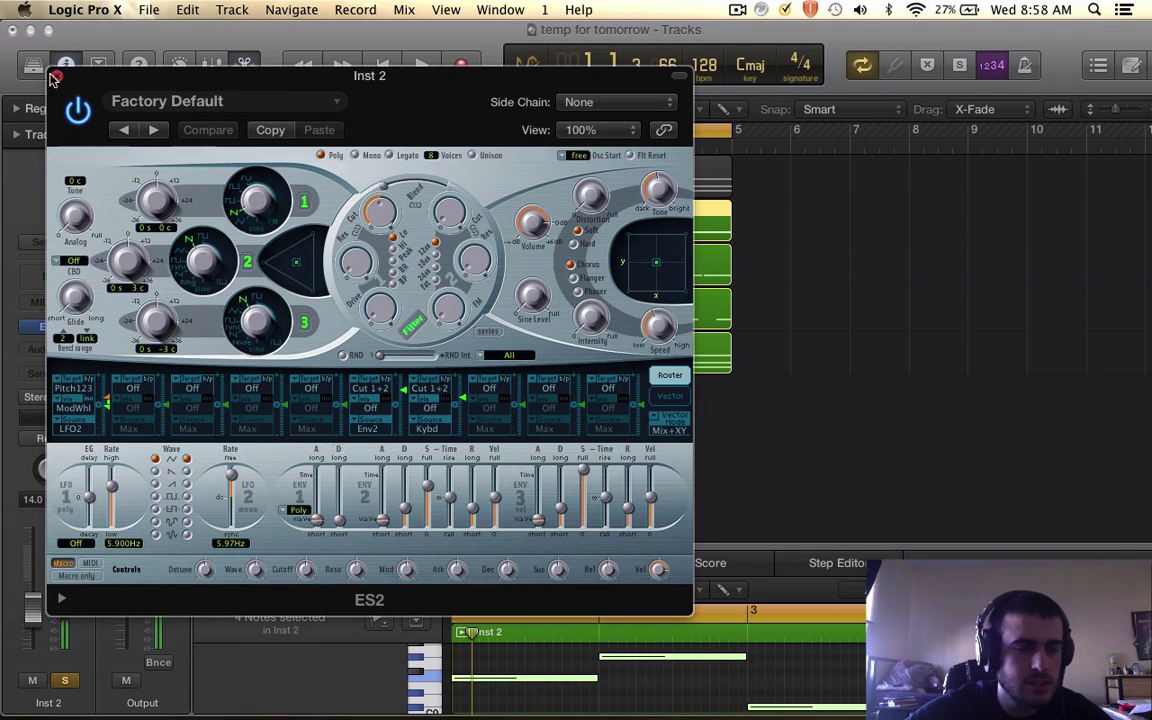
click(55, 77)
Take both Funk Boogie Kit tracks and Inst 5 out of solo and audition the Inst 2 bass alone.
key(space)
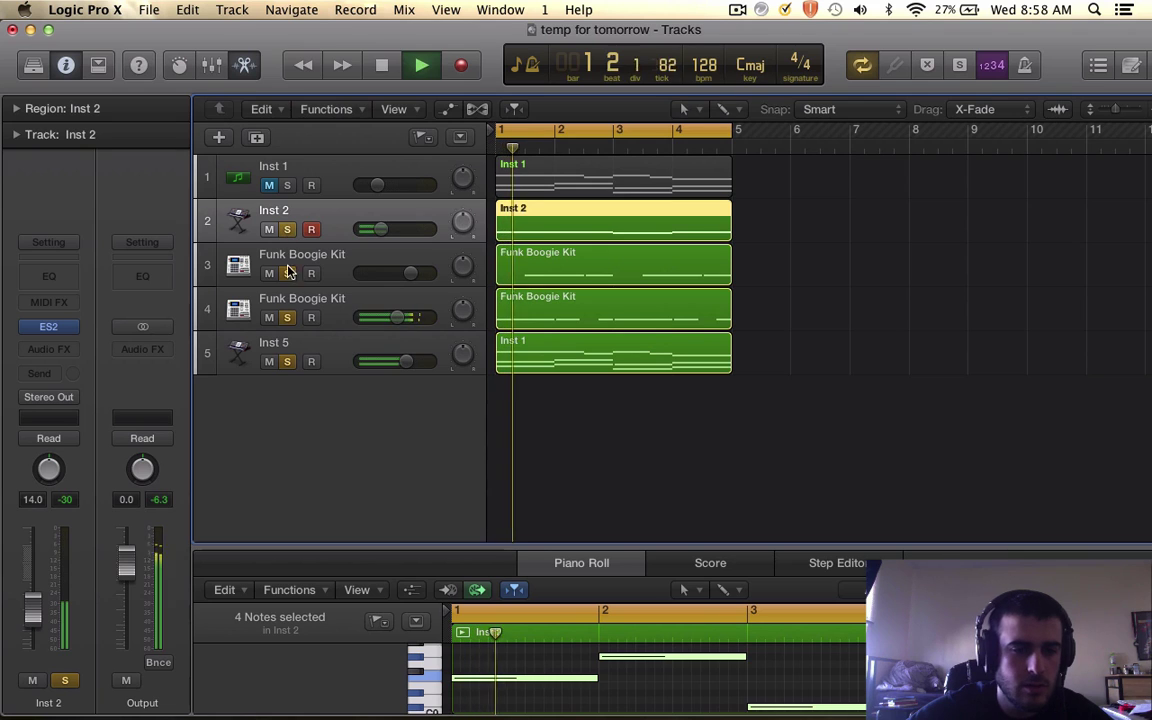
click(287, 273)
click(287, 317)
click(287, 361)
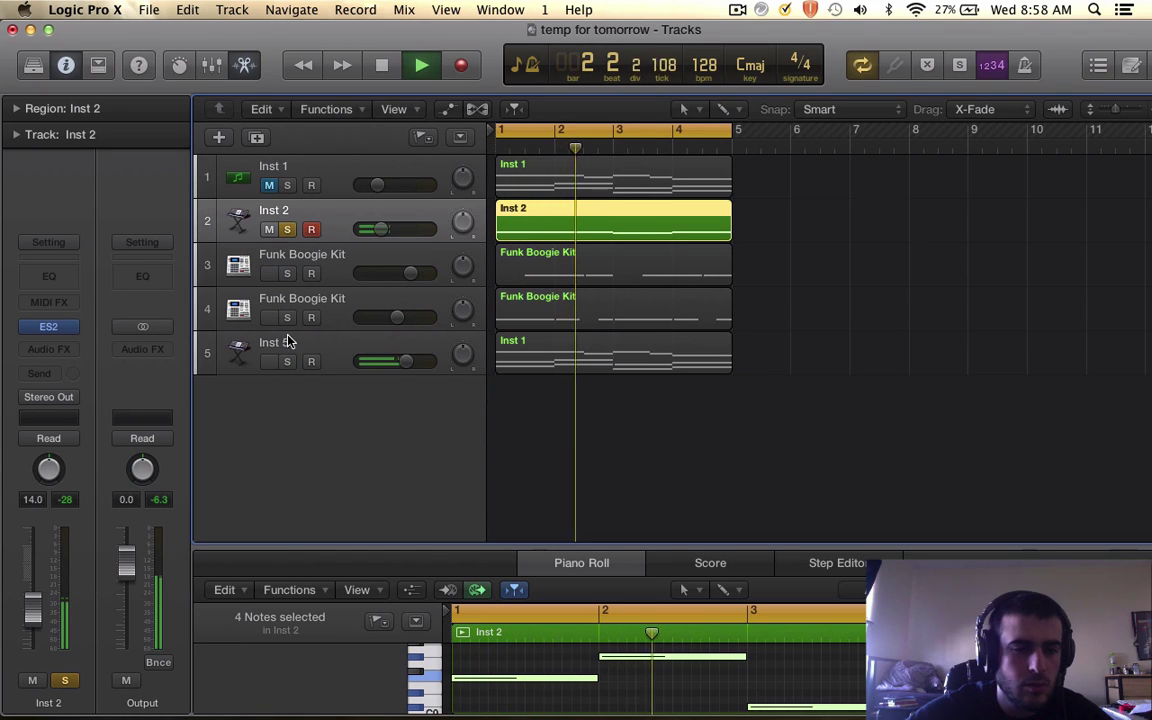
key(space)
Add a stereo Channel EQ to Inst 2, enable its high-cut filter at about 670 Hz, and play the loop.
click(49, 349)
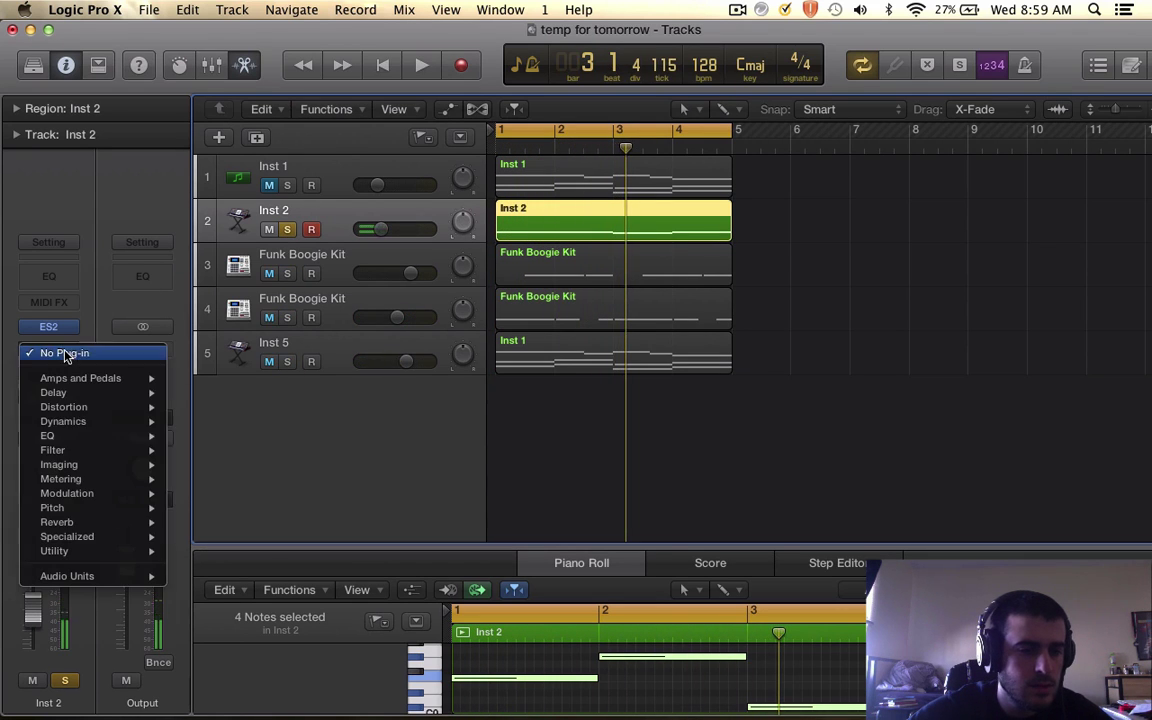
mouse_move(100, 436)
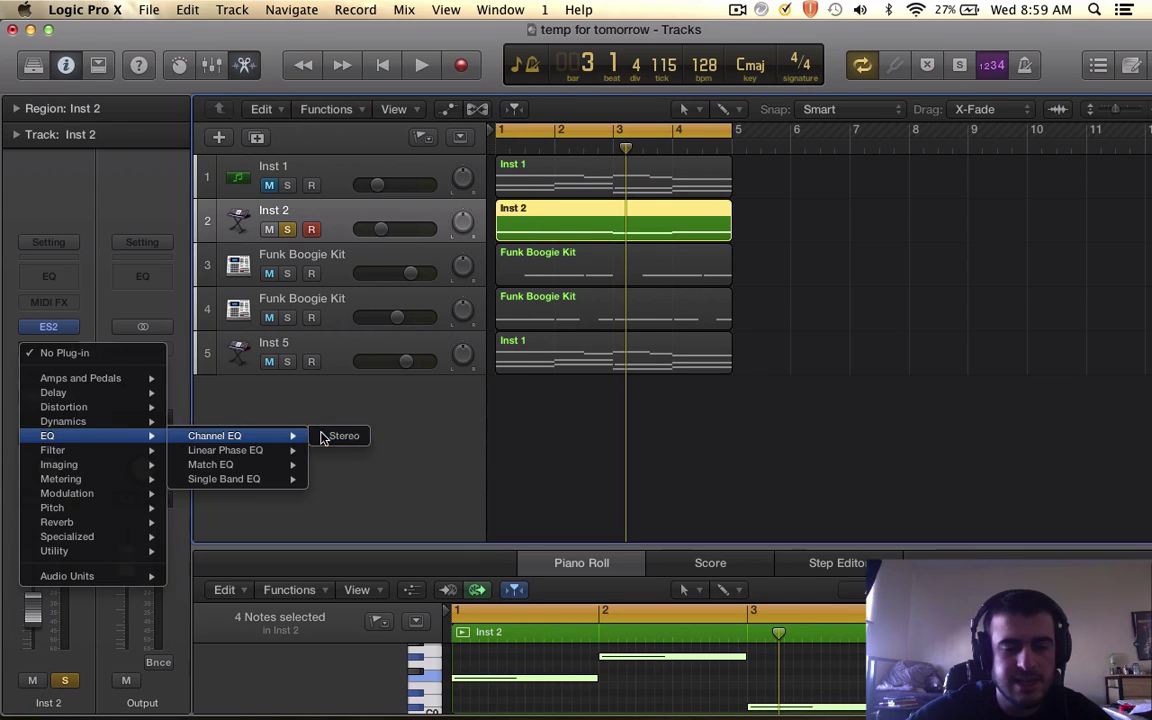
click(340, 436)
click(490, 174)
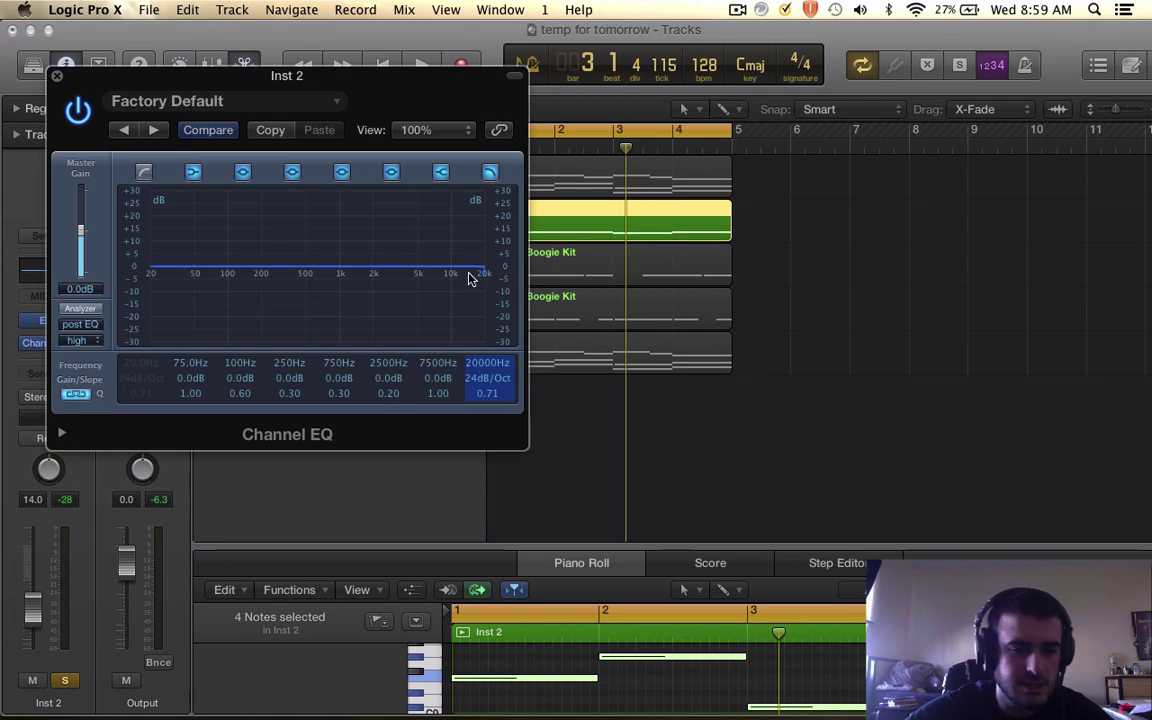
drag(454, 274, 316, 239)
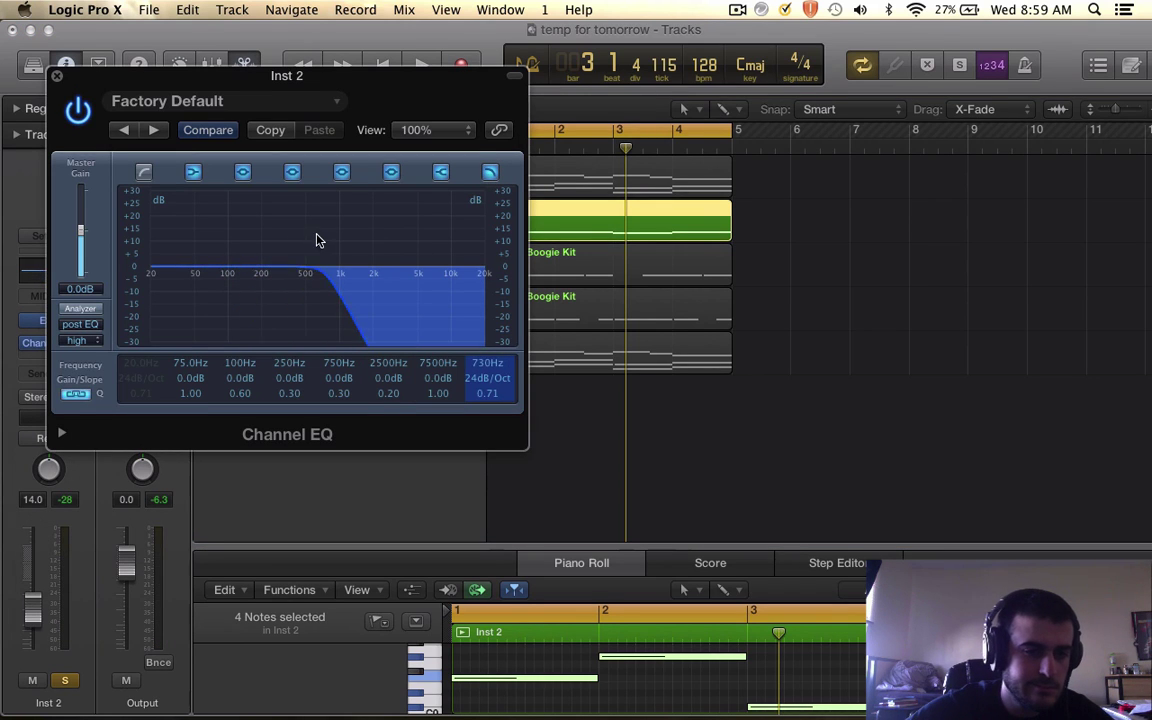
key(space)
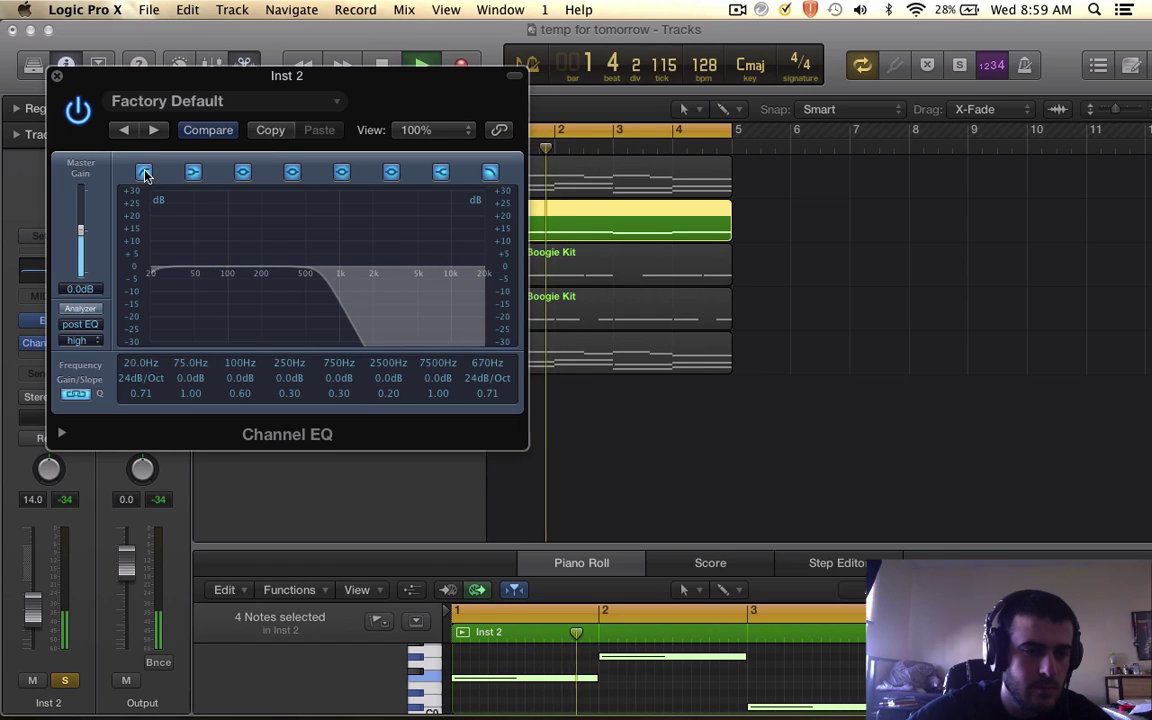
Enable the Inst 2 EQ's low-cut filter at 31.5 Hz, boost the 100 Hz band by 12 dB using the analyzer, and close the EQ.
click(143, 173)
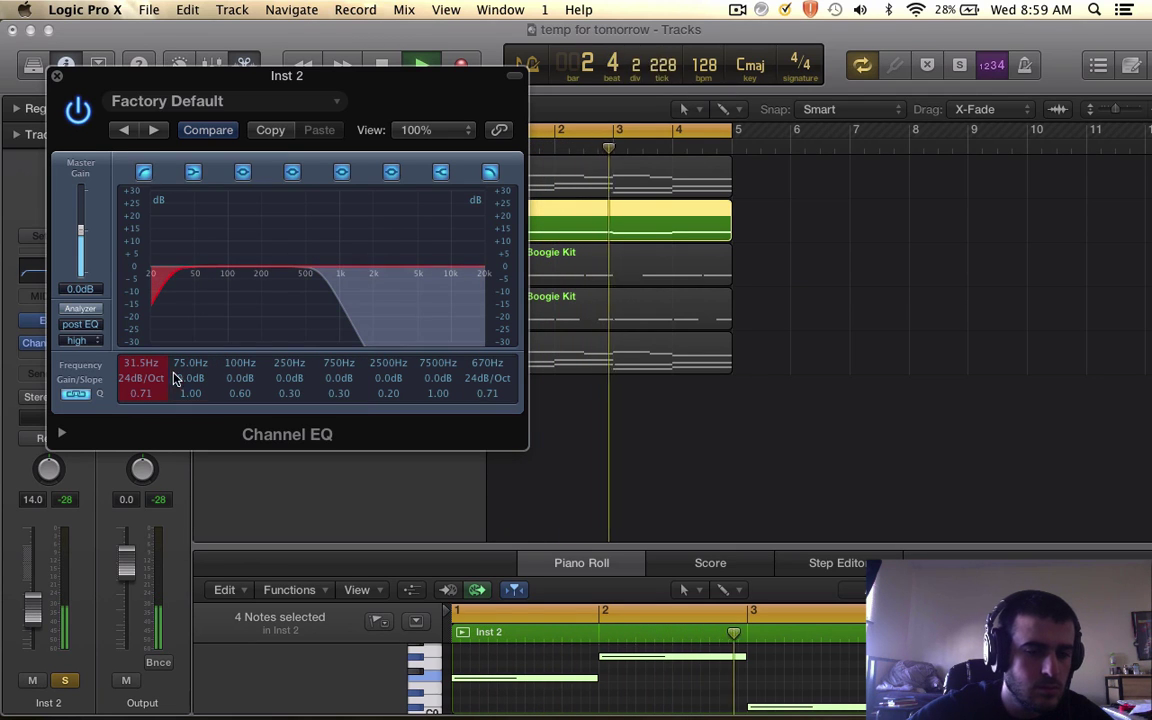
click(86, 307)
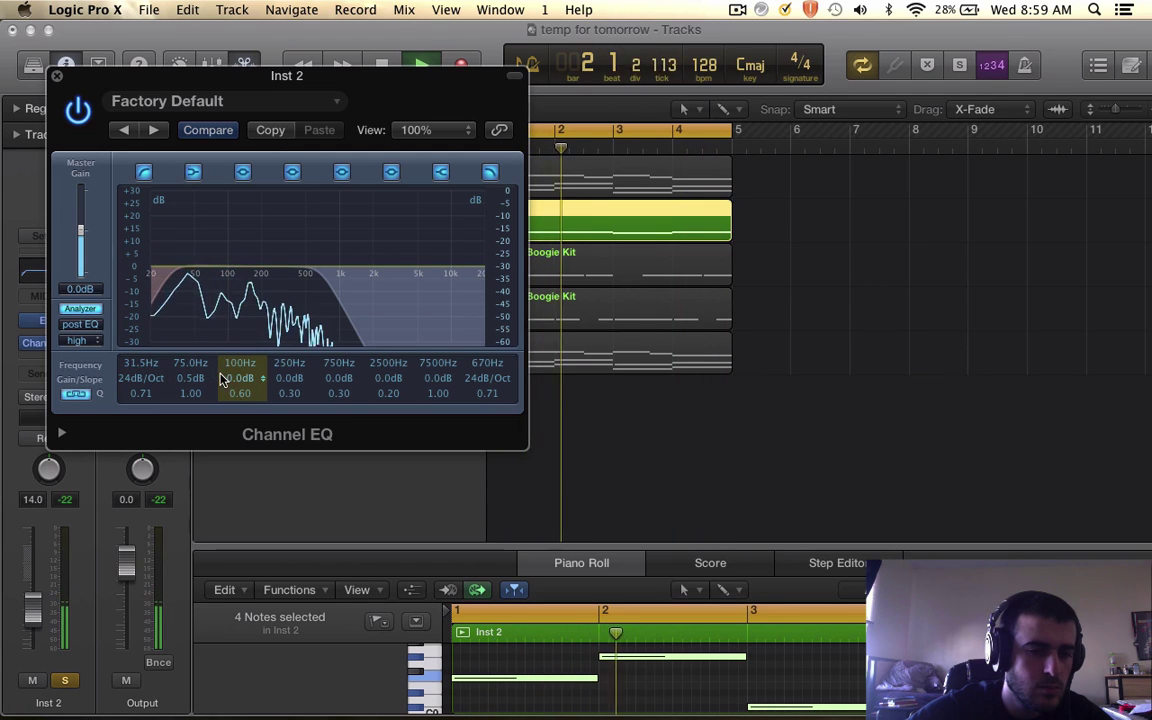
mouse_move(221, 378)
mouse_down()
mouse_move(239, 373)
mouse_move(226, 362)
mouse_up()
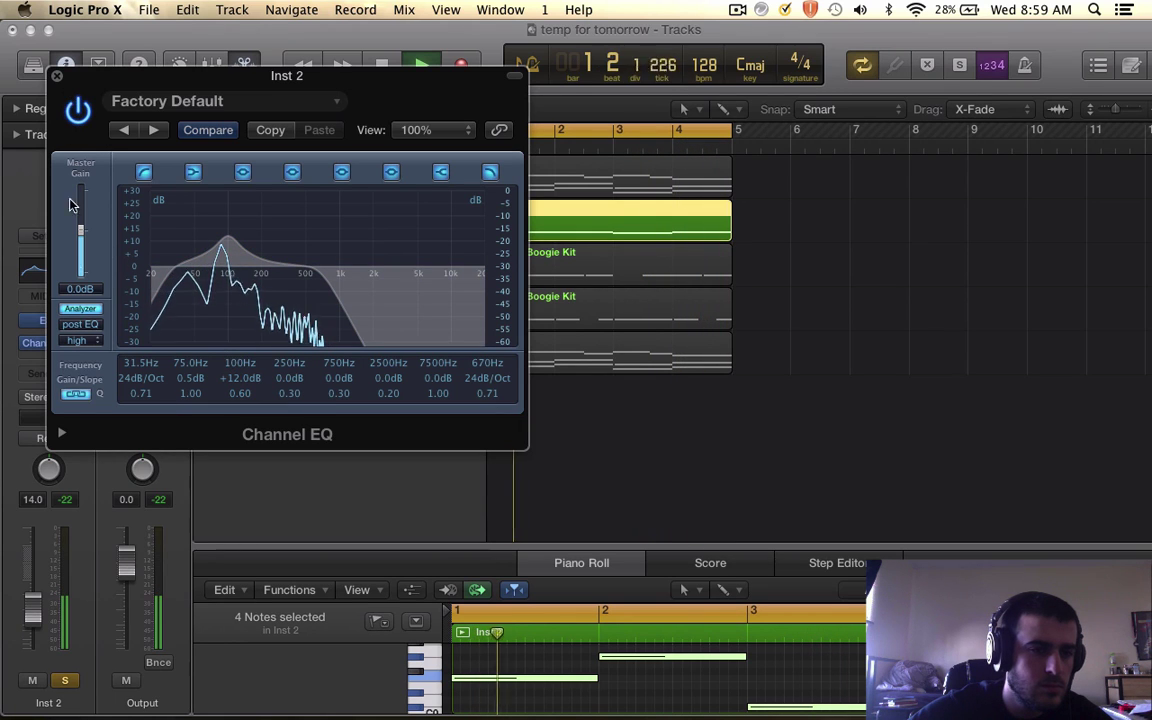
click(83, 308)
click(58, 79)
key(space)
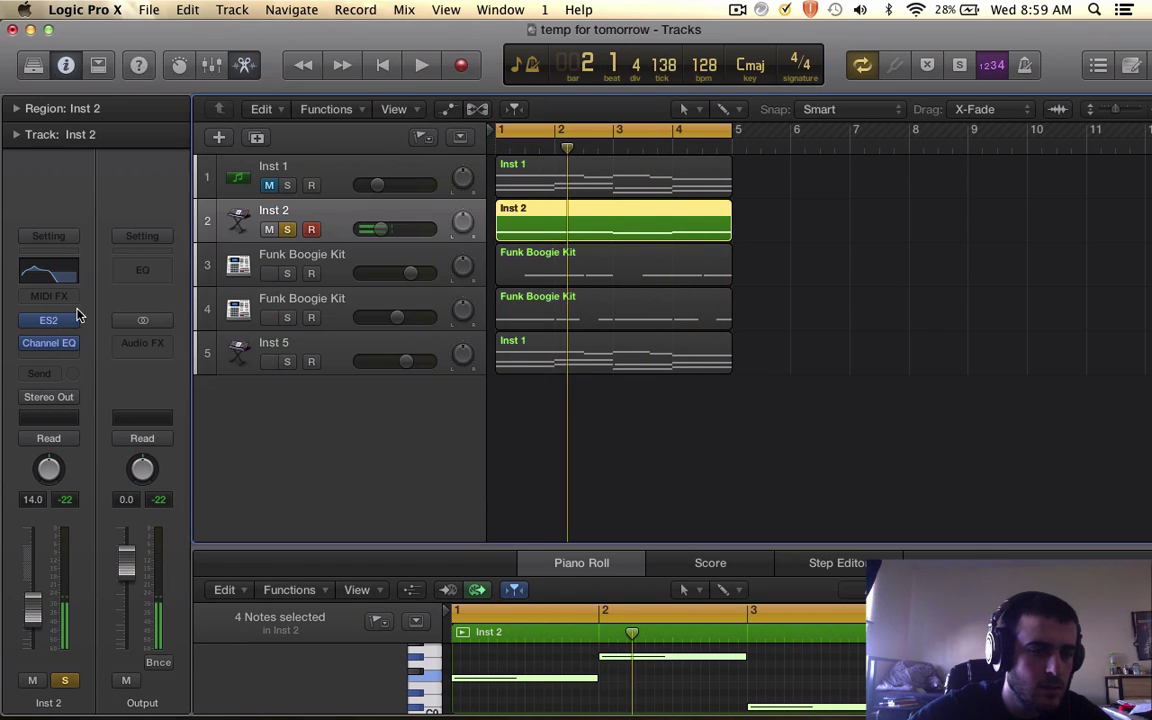
Add a stereo Overdrive to Inst 2 with the tone at about 180 Hz and the drive at 8.25 dB, auditioning the bass.
click(67, 371)
mouse_move(67, 418)
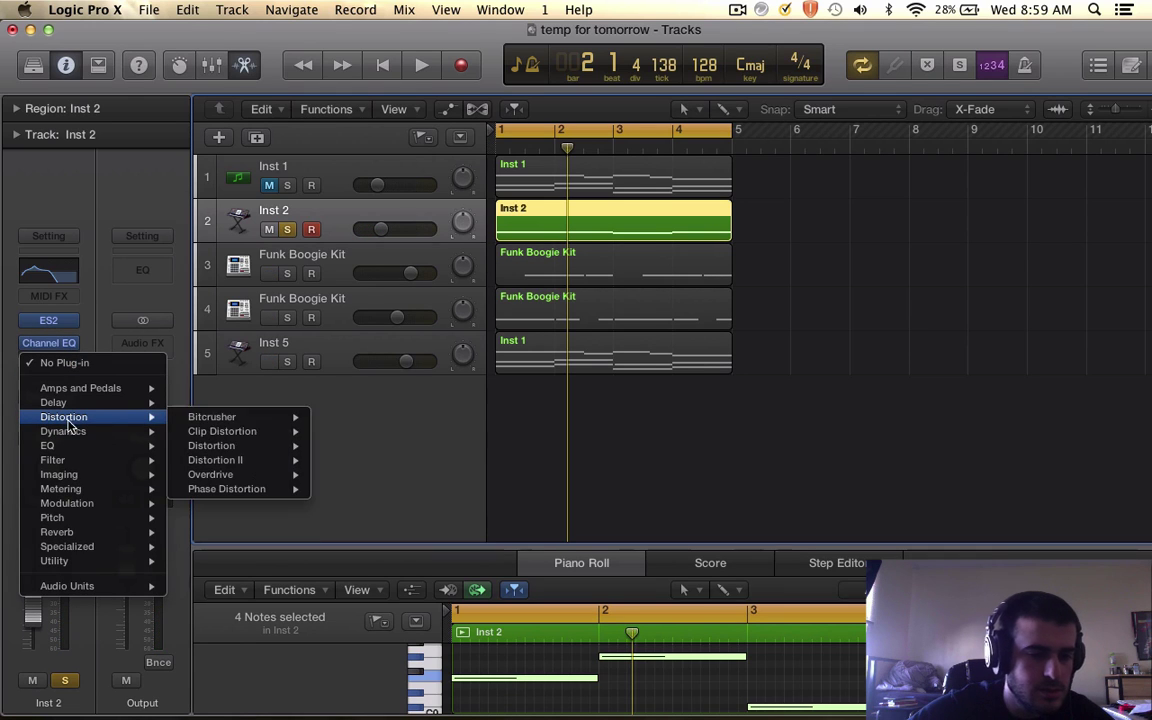
mouse_move(263, 474)
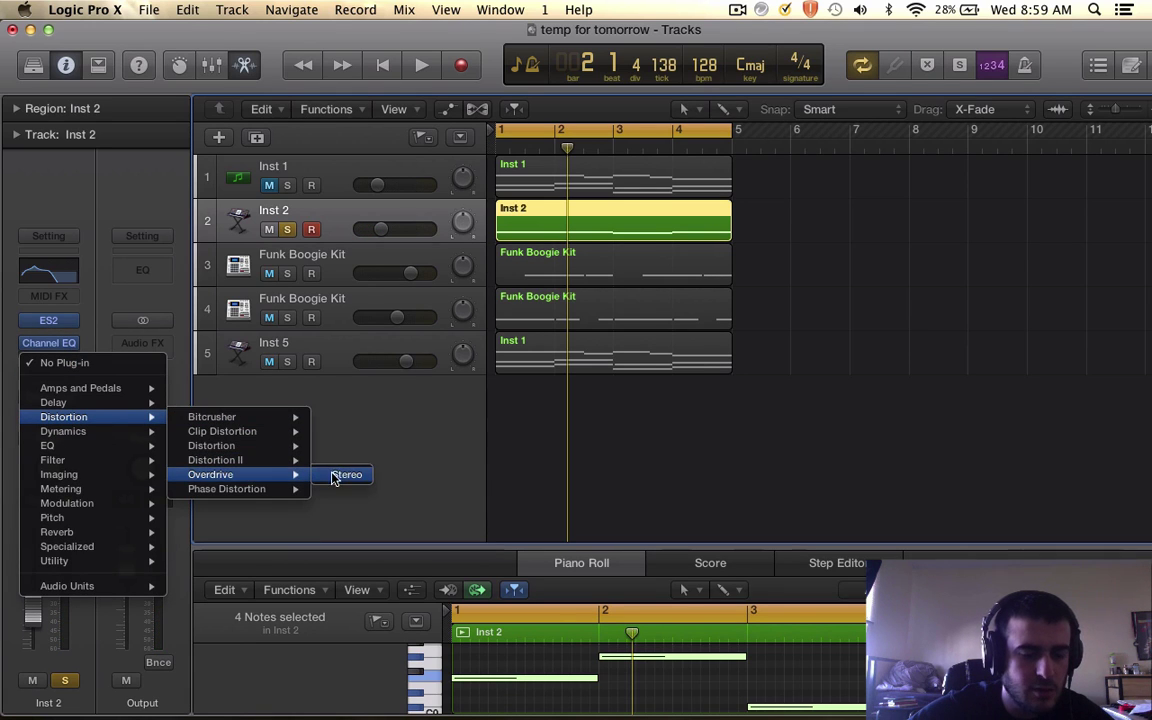
click(334, 476)
key(space)
drag(177, 268, 171, 303)
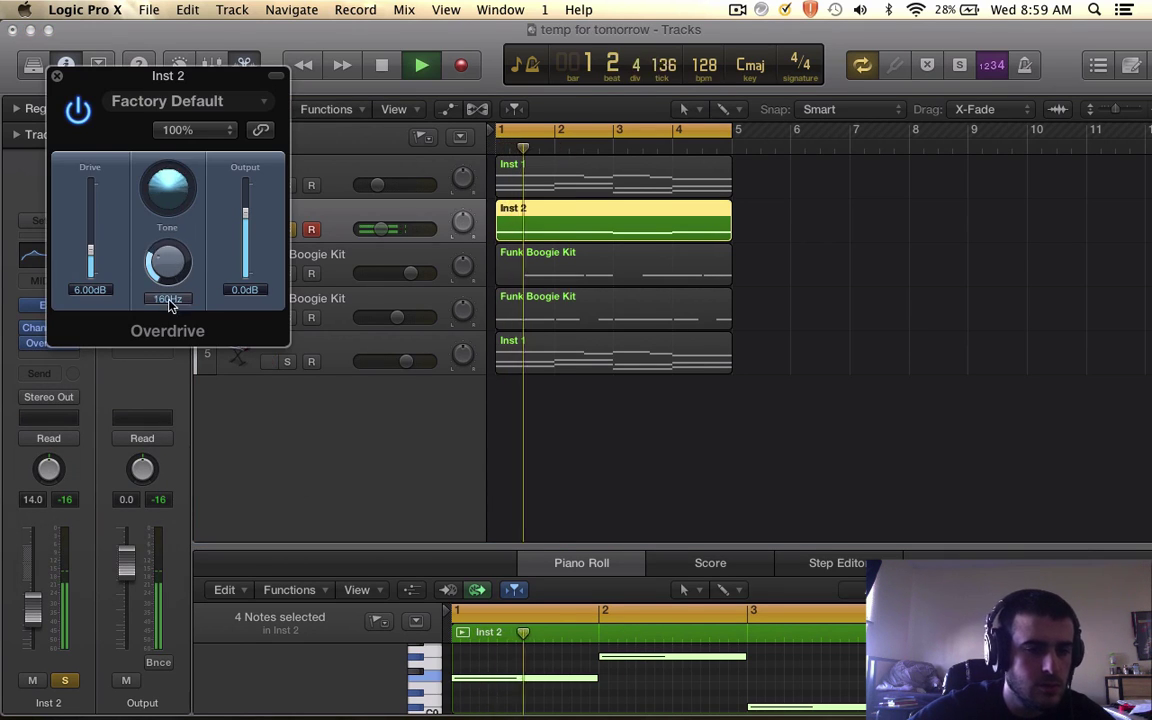
drag(99, 254, 93, 245)
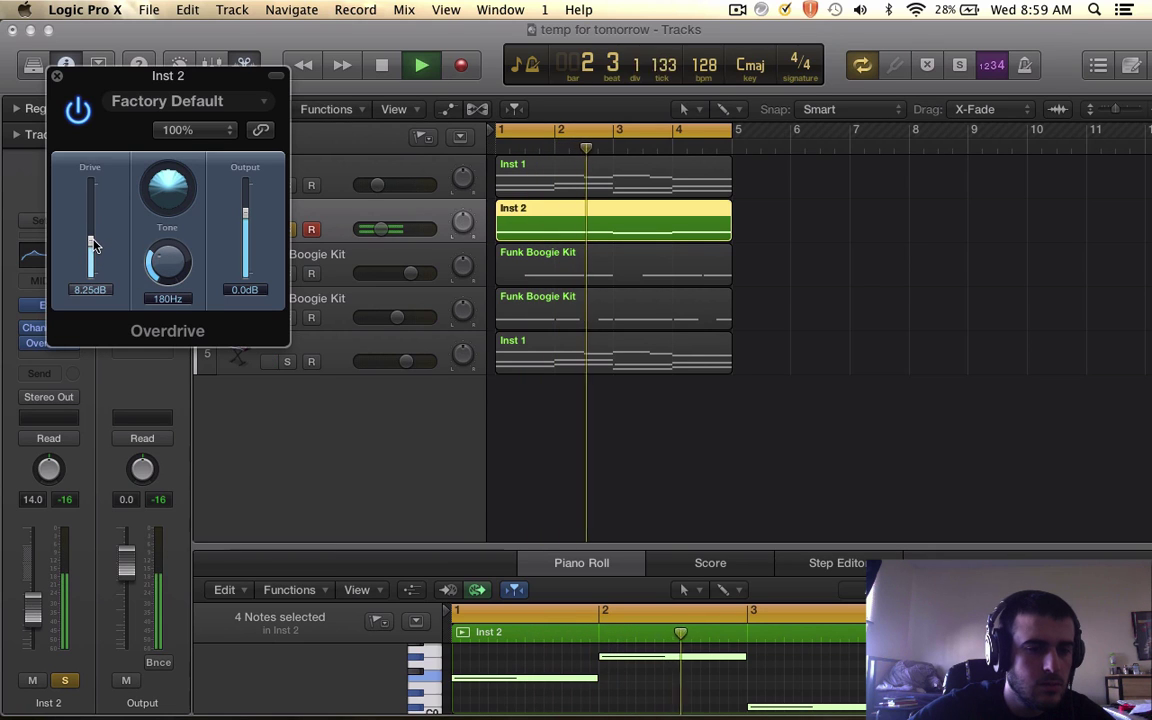
click(57, 76)
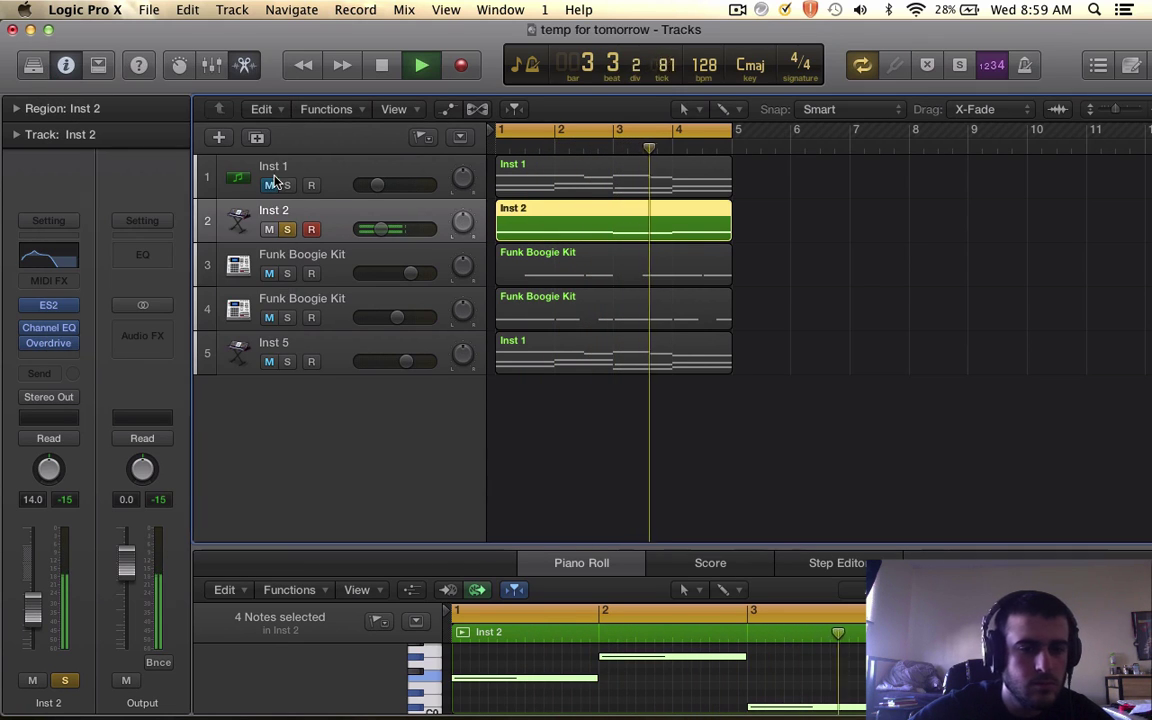
key(space)
Add a Compressor to Inst 2 with a 0.0 ms attack and a 2.5:1 ratio, audition it, and close the plug-in.
click(55, 357)
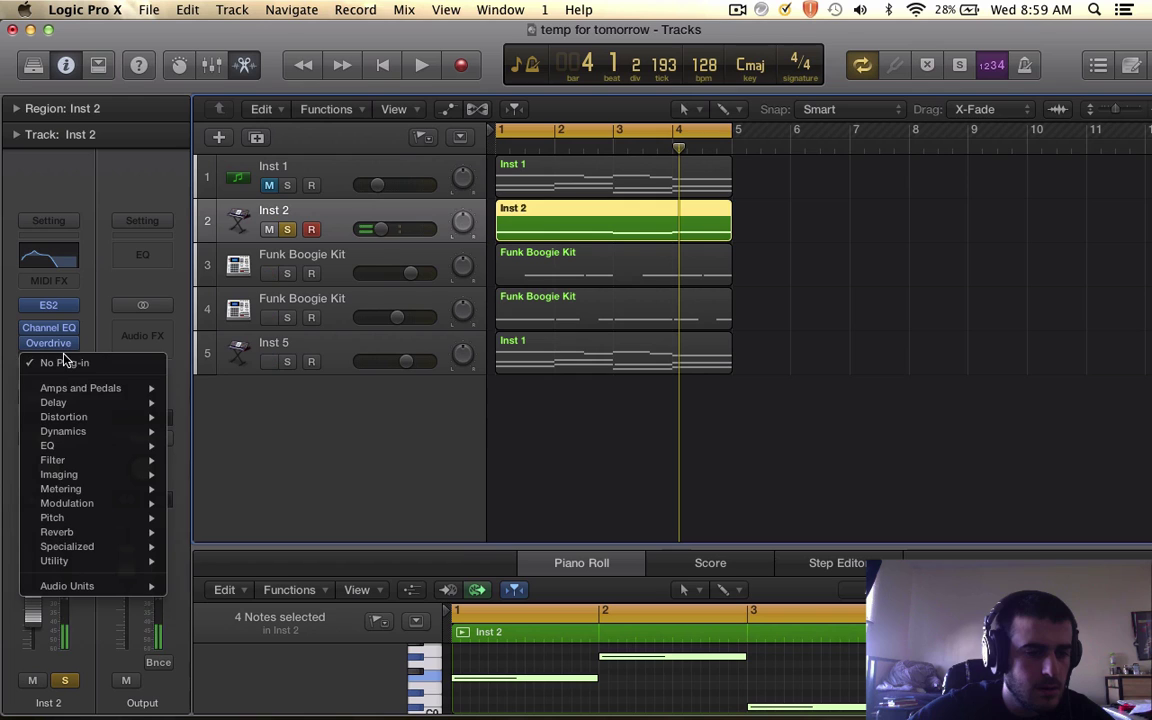
mouse_move(80, 435)
click(346, 447)
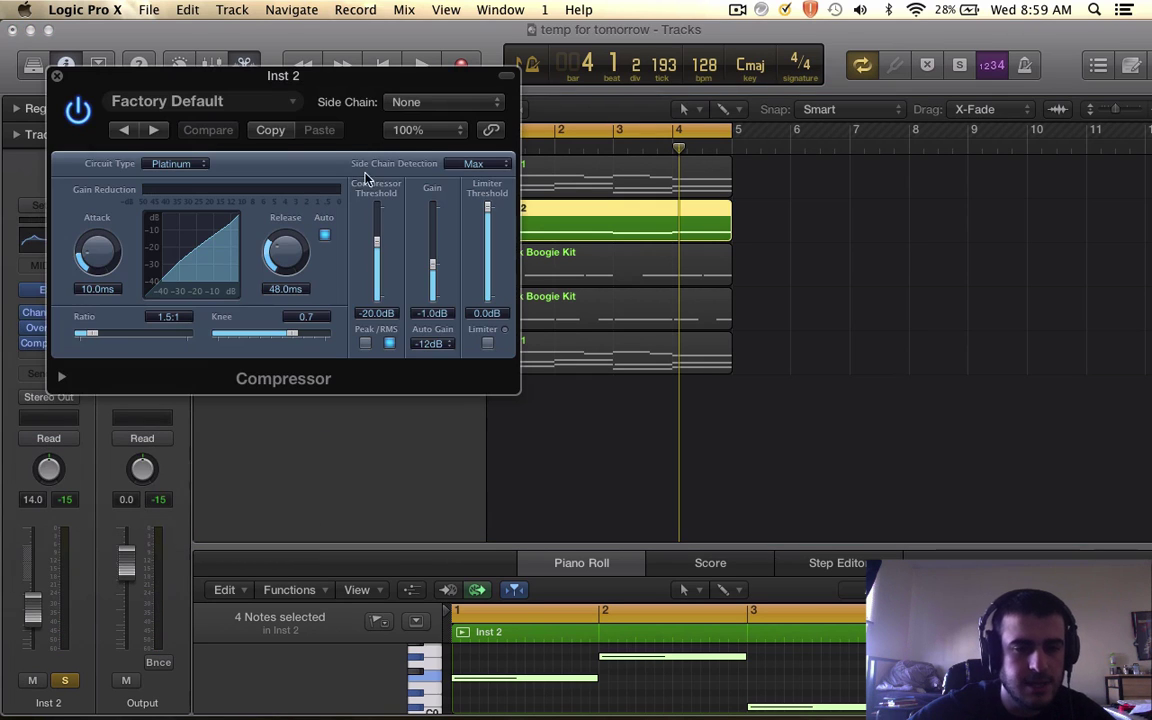
key(space)
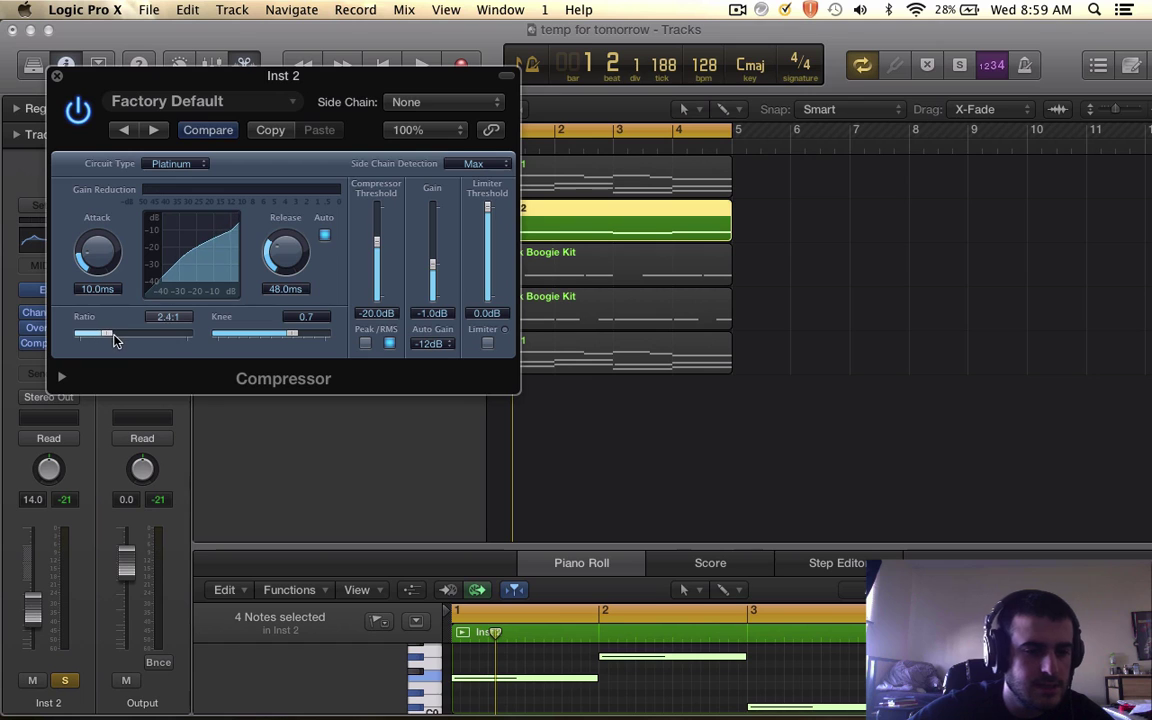
drag(90, 250, 103, 332)
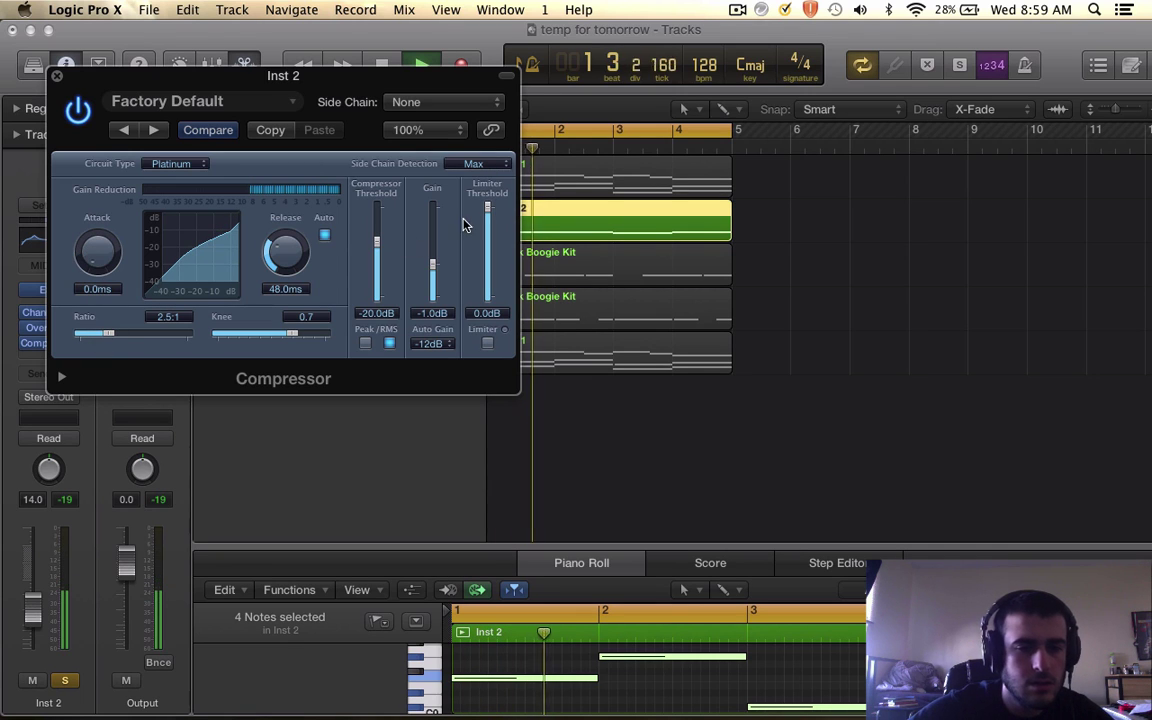
click(57, 75)
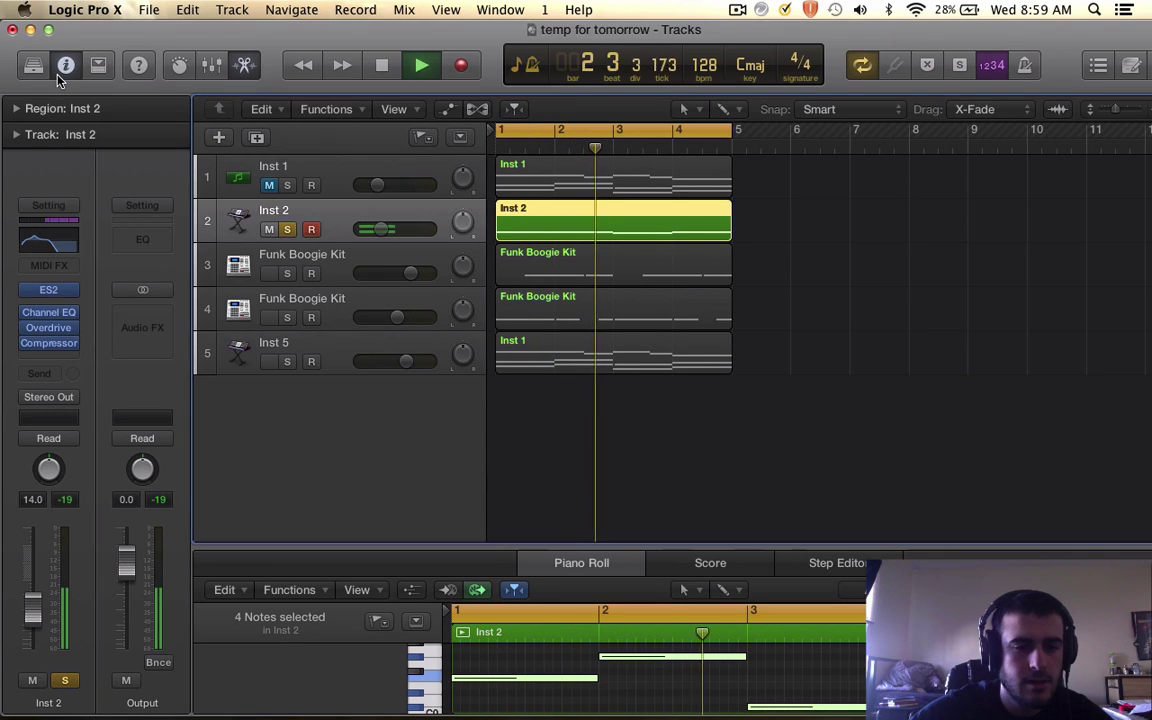
key(space)
Take Inst 2 out of solo and raise its volume to -12.2 dB while auditioning the full loop.
click(286, 229)
key(space)
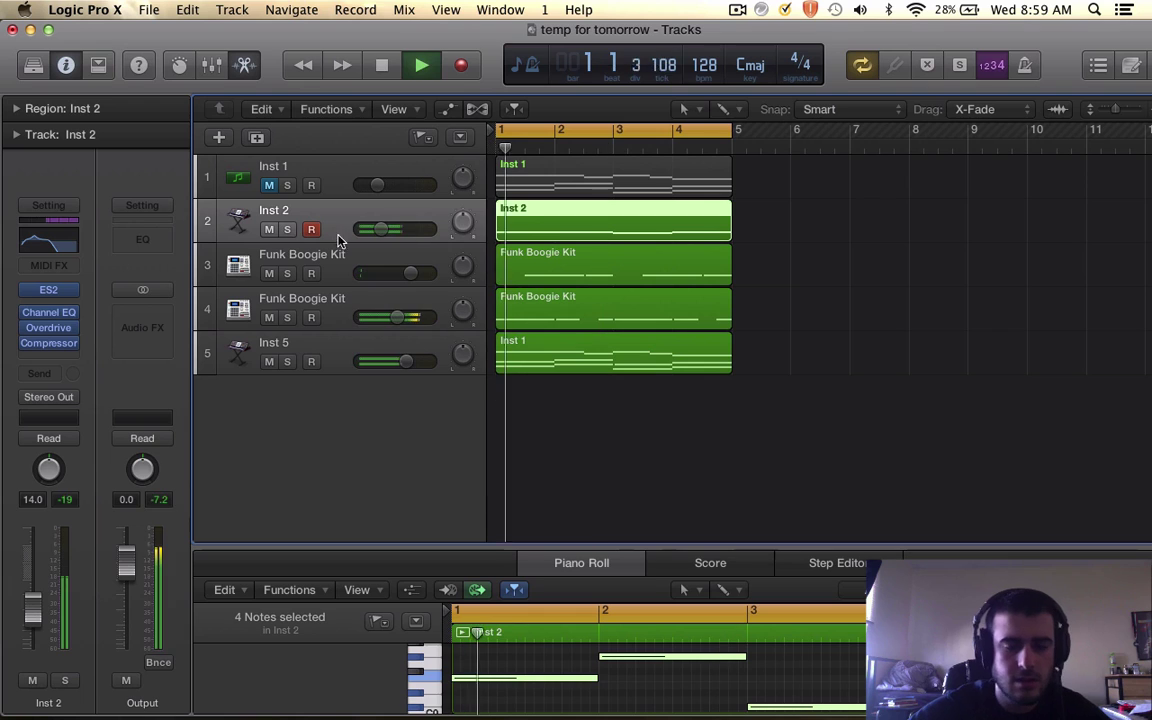
mouse_move(382, 229)
mouse_down()
mouse_move(392, 229)
mouse_move(385, 238)
mouse_up()
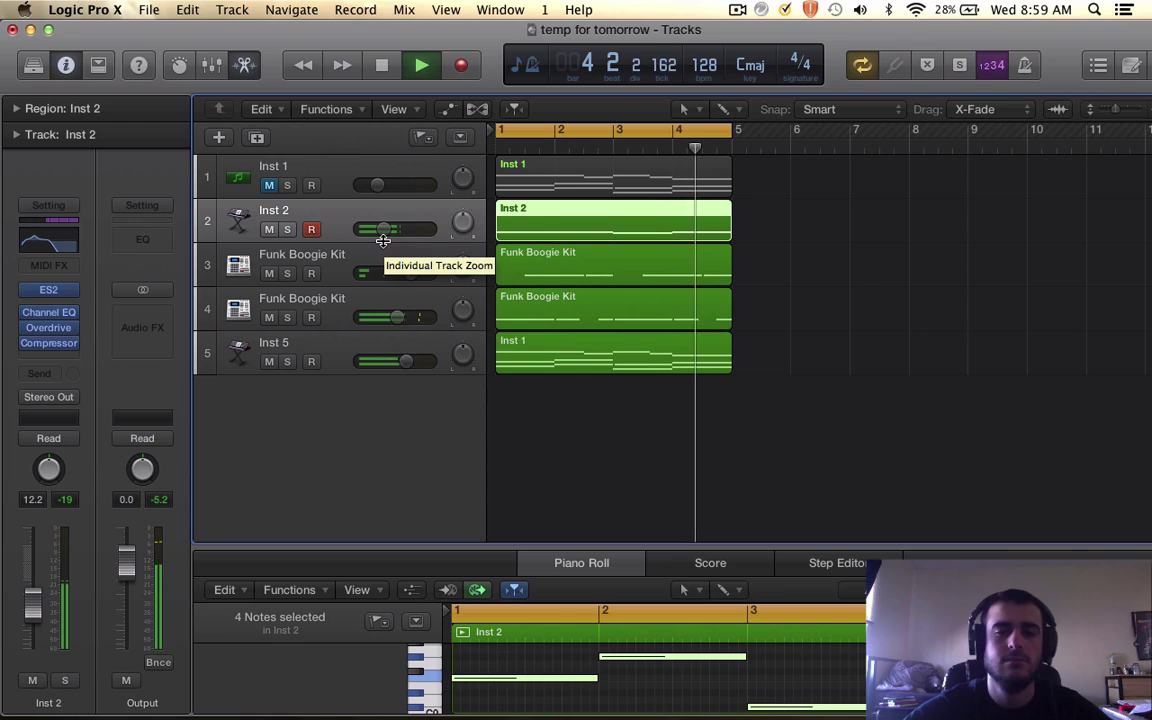
key(space)
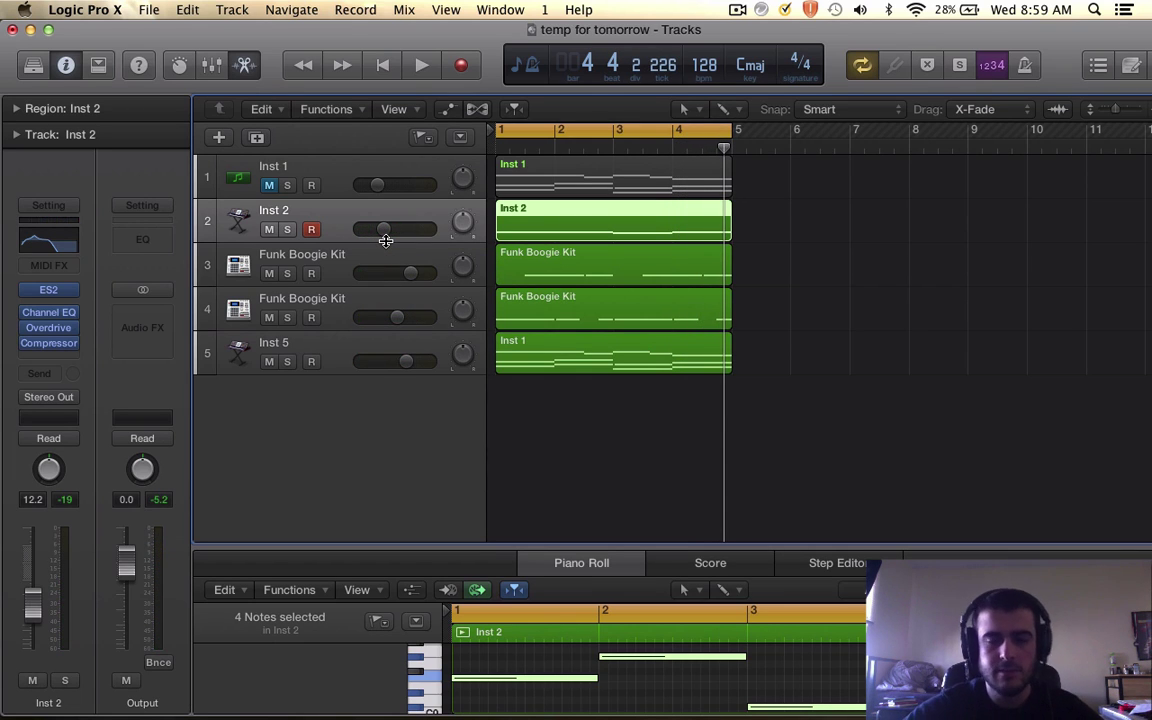
click(757, 467)
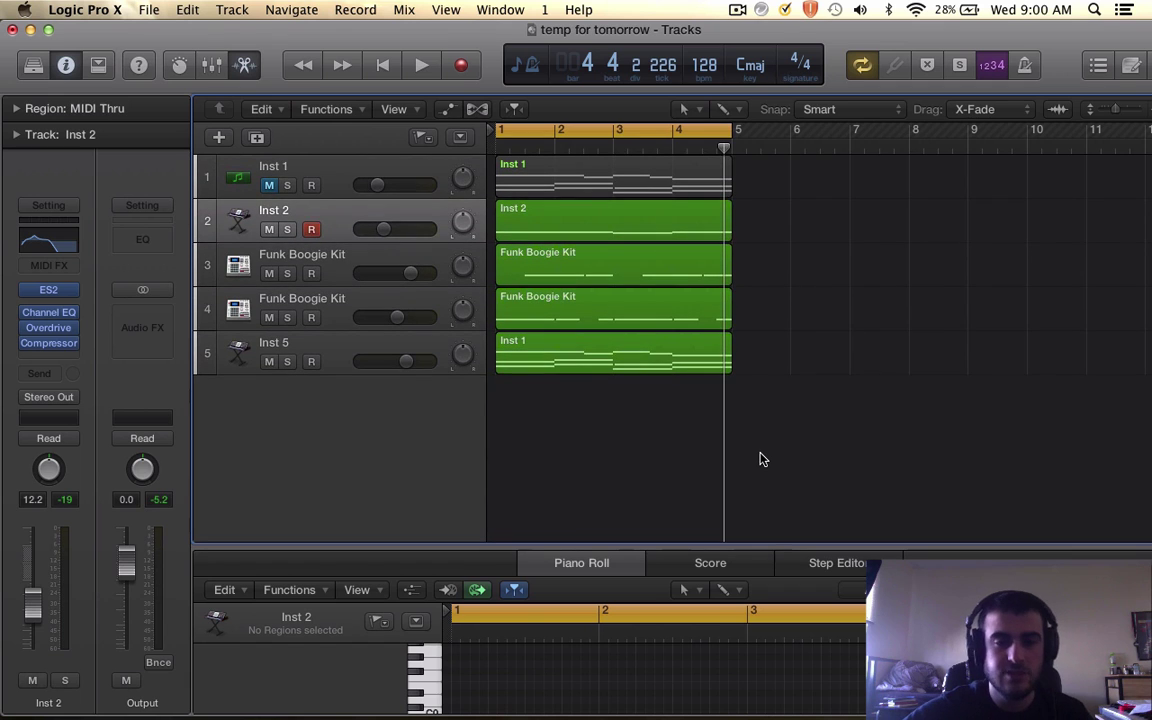
key(space)
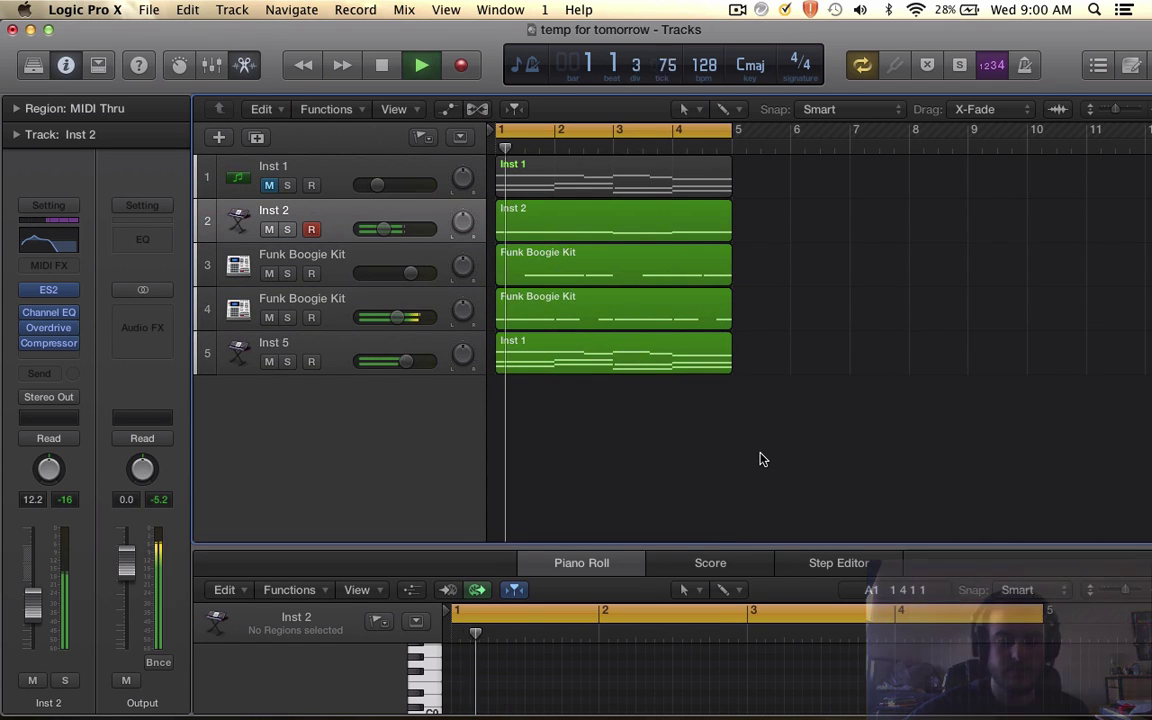